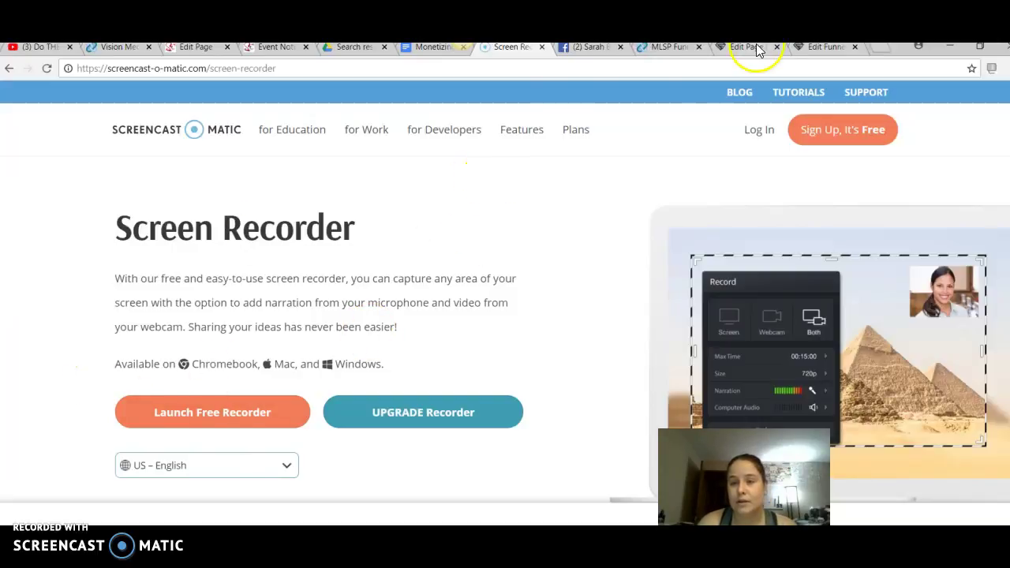
left_click(670, 49)
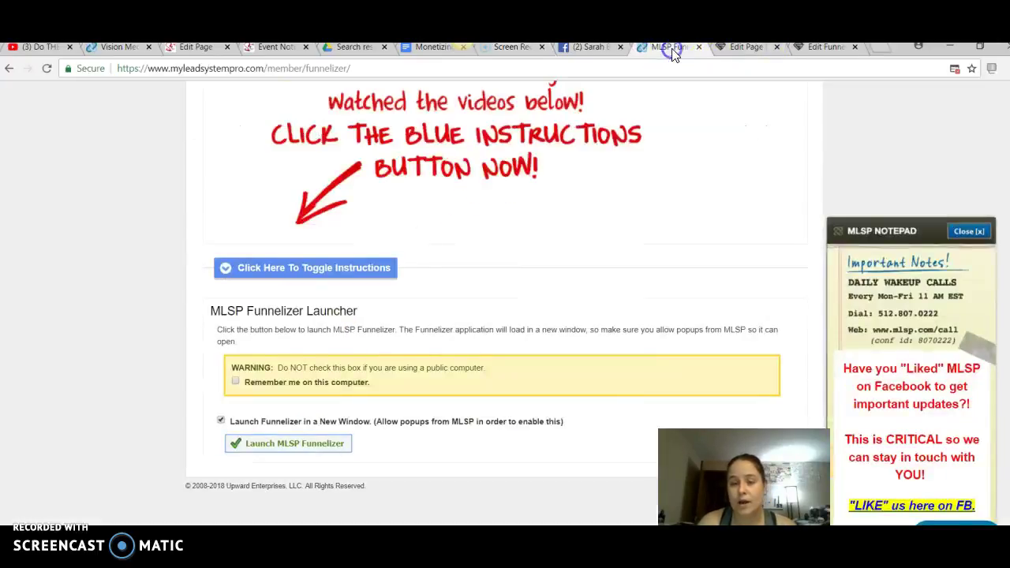
left_click(735, 49)
left_click(813, 50)
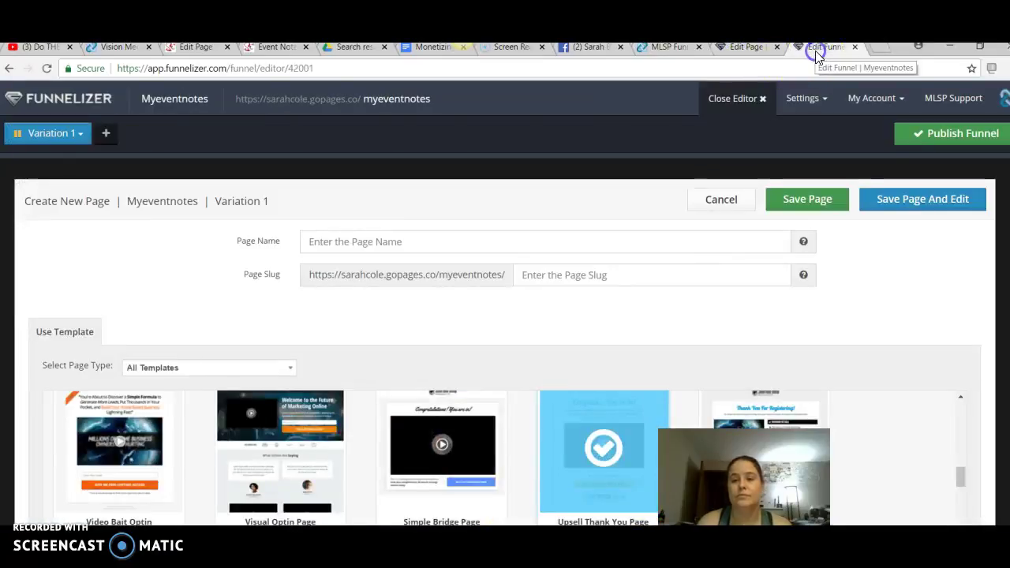
left_click(737, 47)
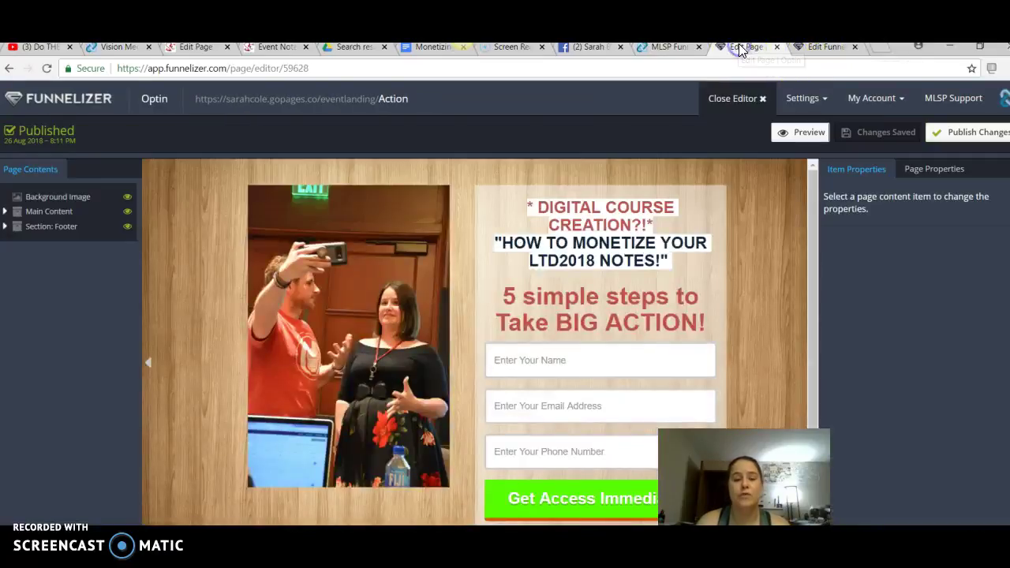
Create a Myeventnotes funnel page named "My notes product" with slug "product" from the Upsell Thank You Page template, saving it for editing
left_click(832, 47)
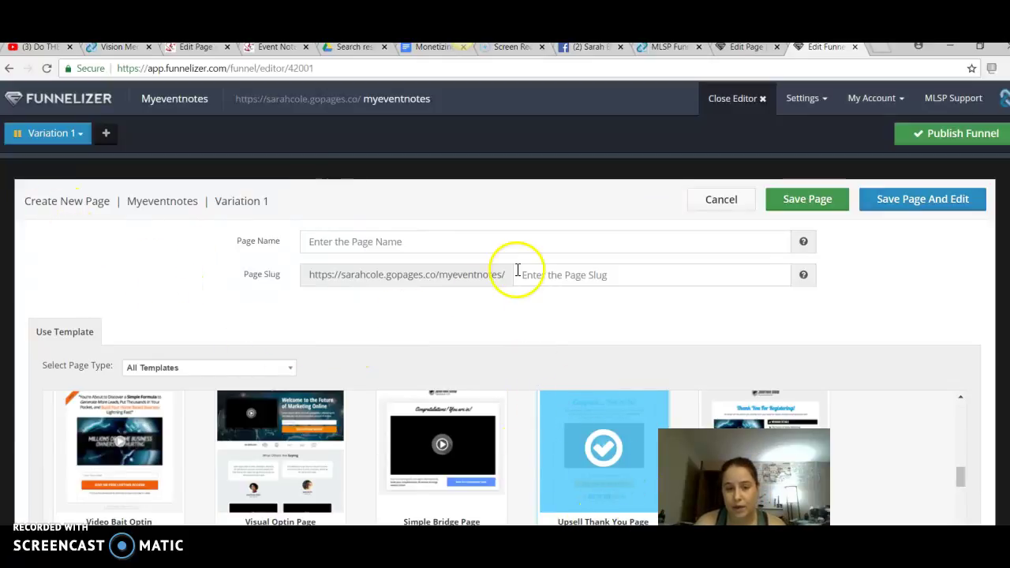
left_click(323, 240)
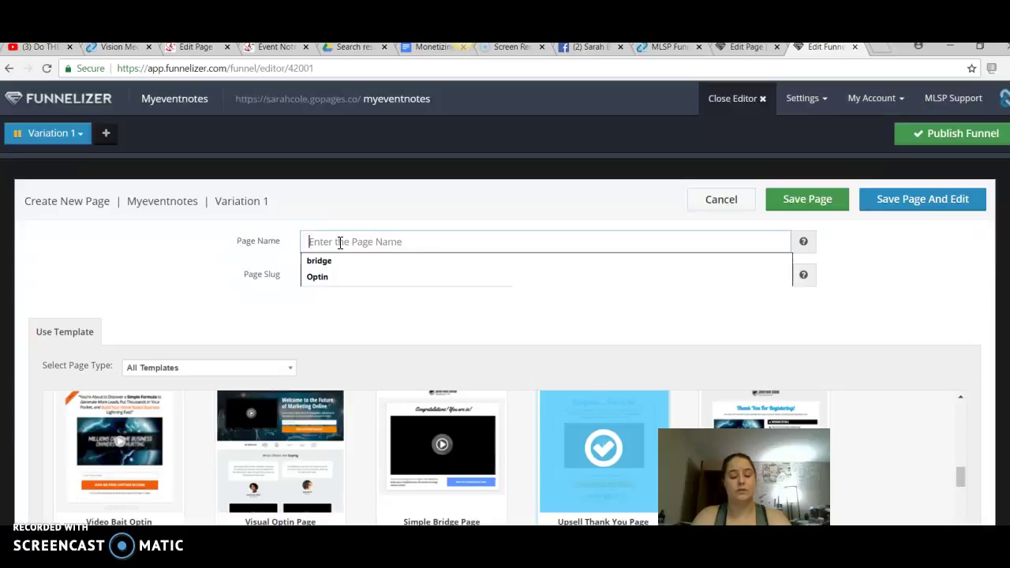
type("My notes product")
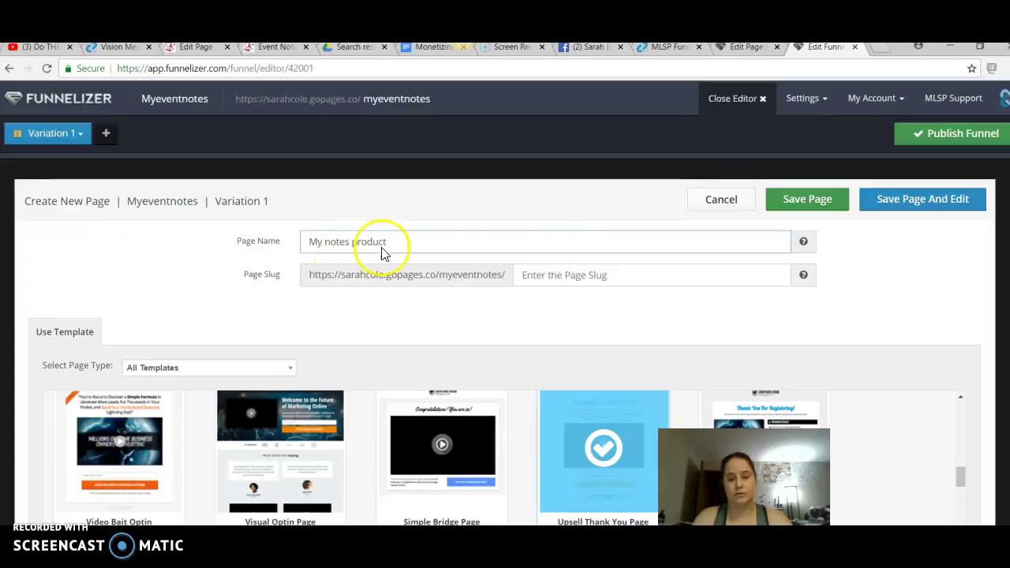
left_click(568, 275)
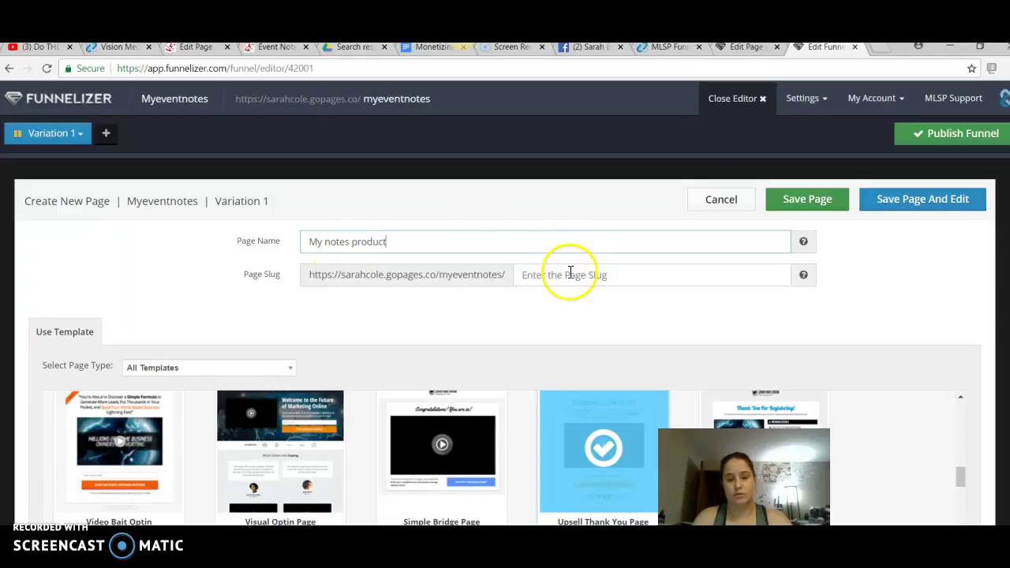
type("product")
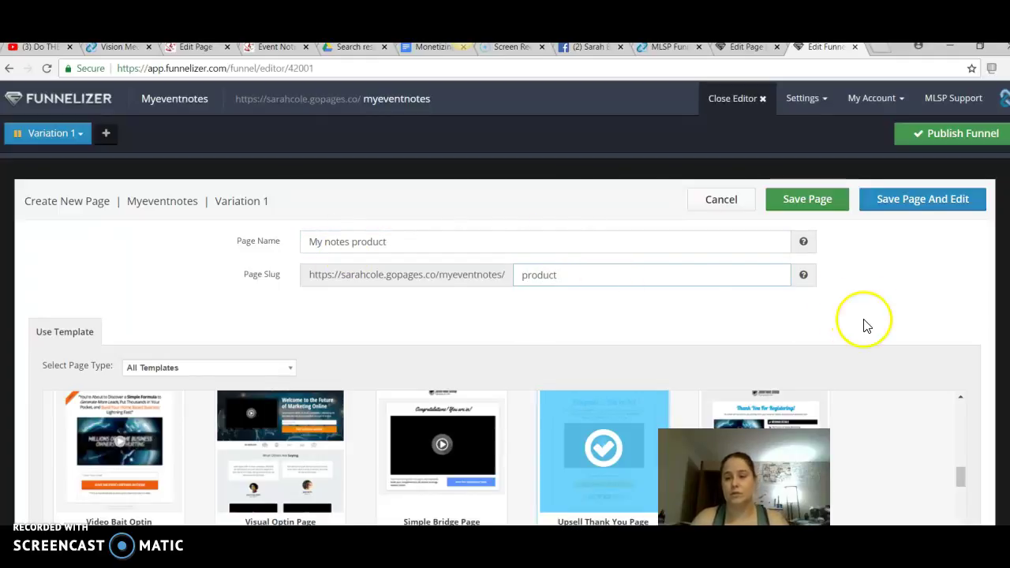
left_click(904, 204)
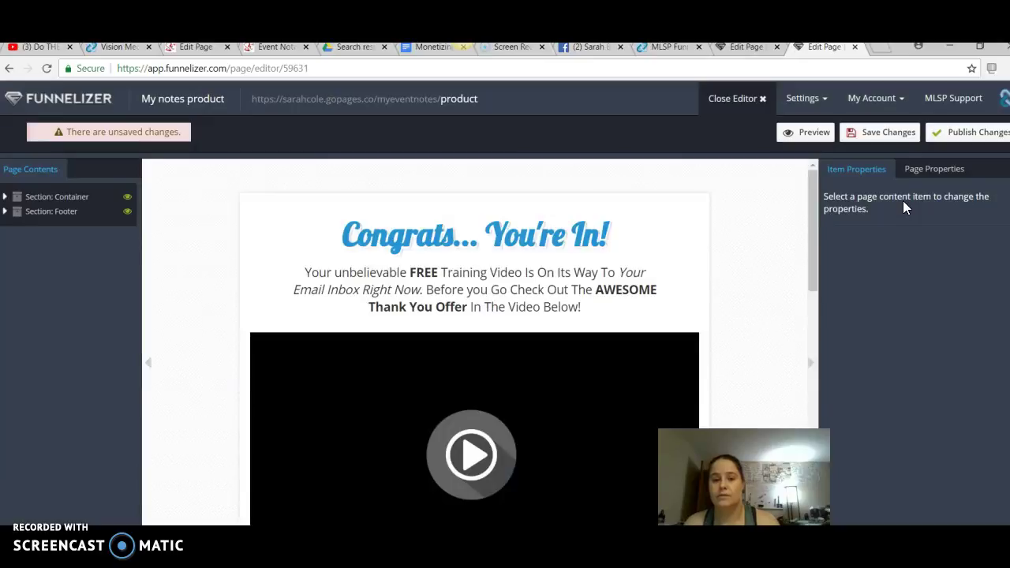
Move the word "Training" after "Video" in the hero text under the Congrats heading
left_click(817, 246)
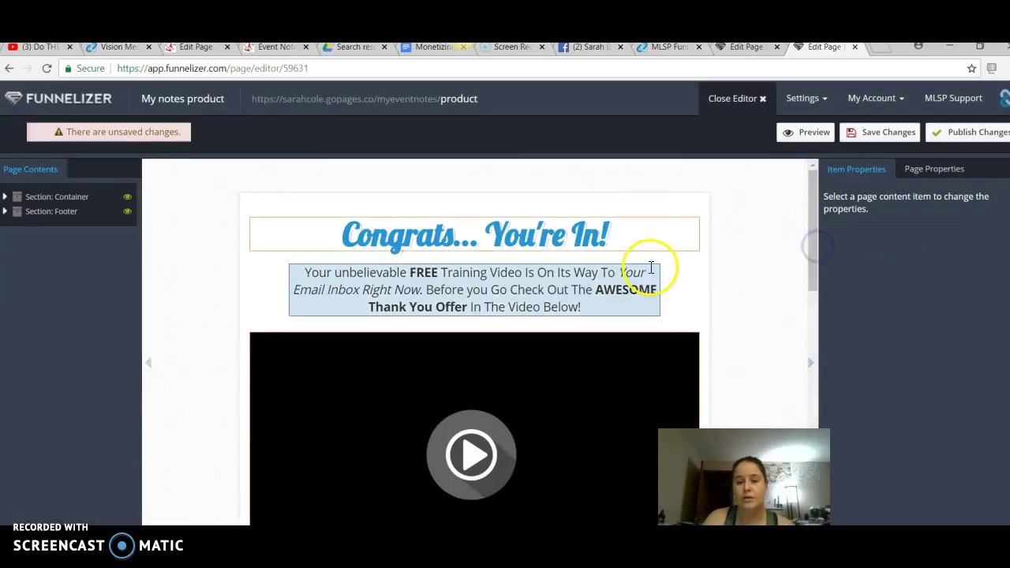
left_click(599, 285)
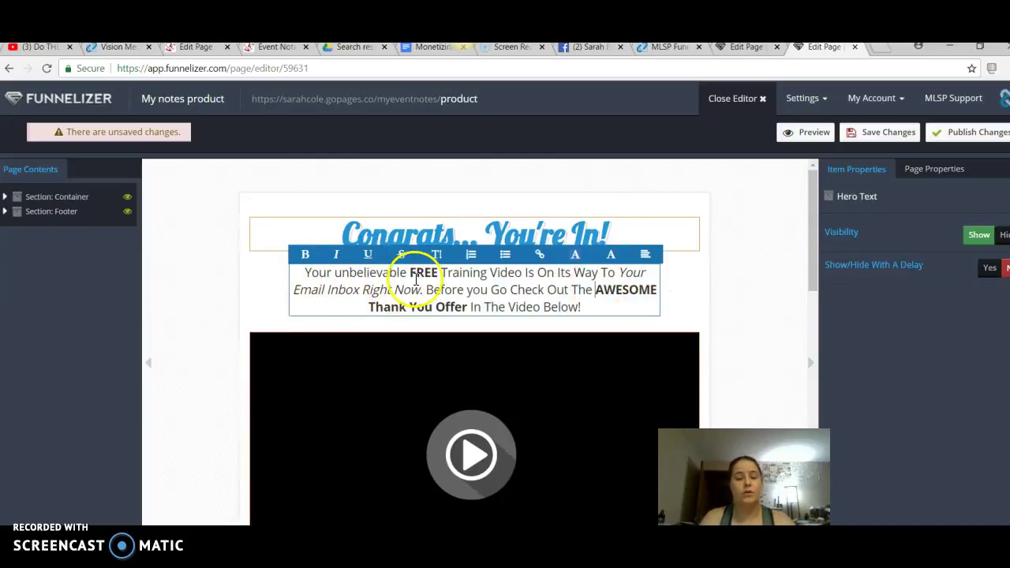
left_click(443, 273)
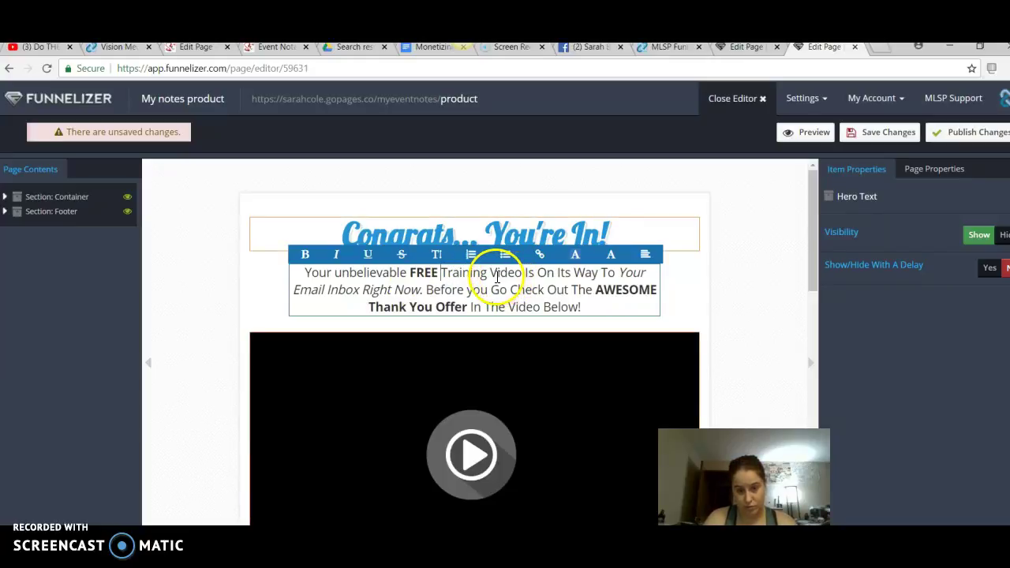
left_click(477, 274)
left_click_drag(477, 274, 444, 274)
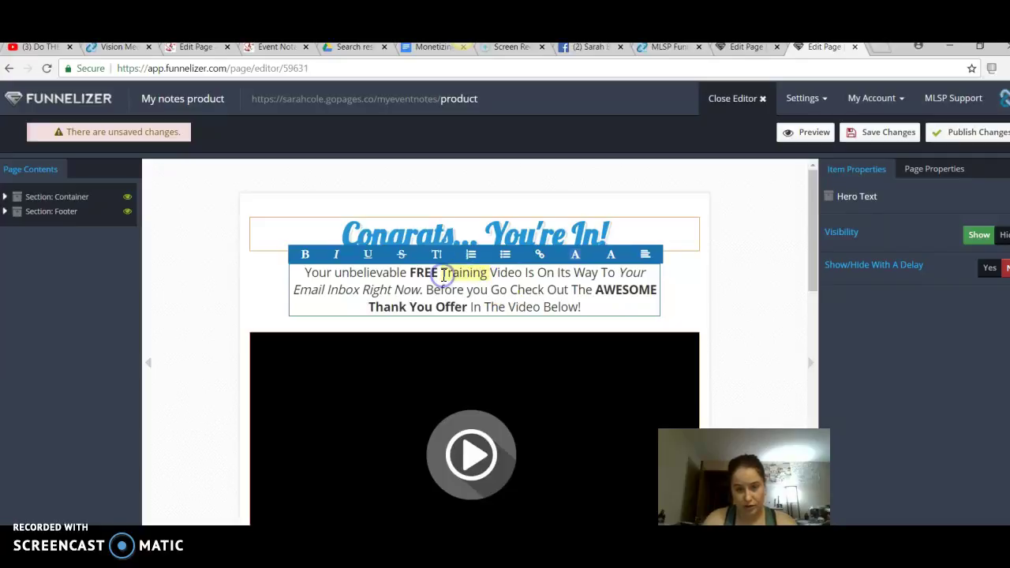
right_click(442, 275)
left_click(466, 307)
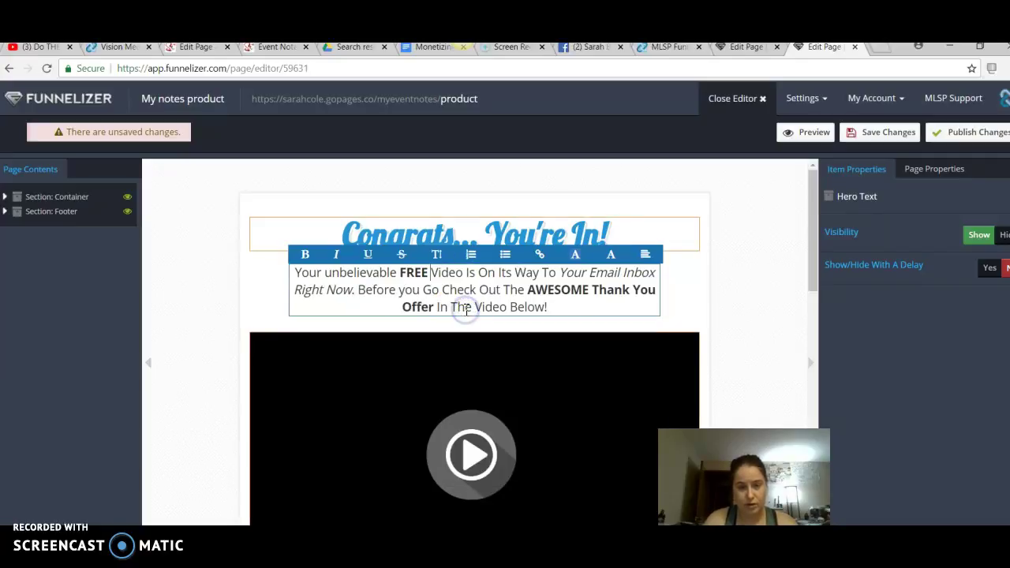
left_click(464, 272)
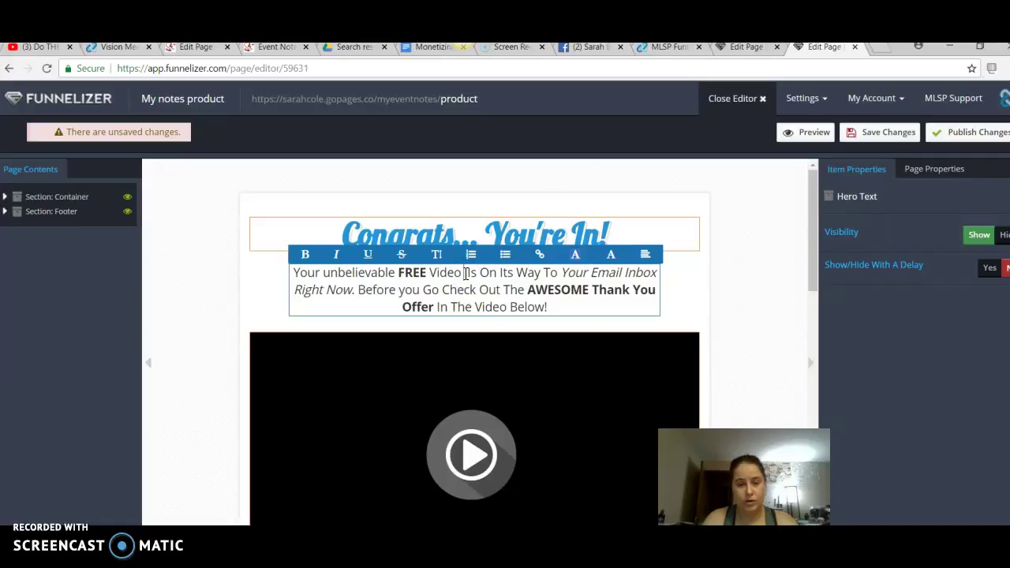
right_click(465, 272)
left_click(509, 379)
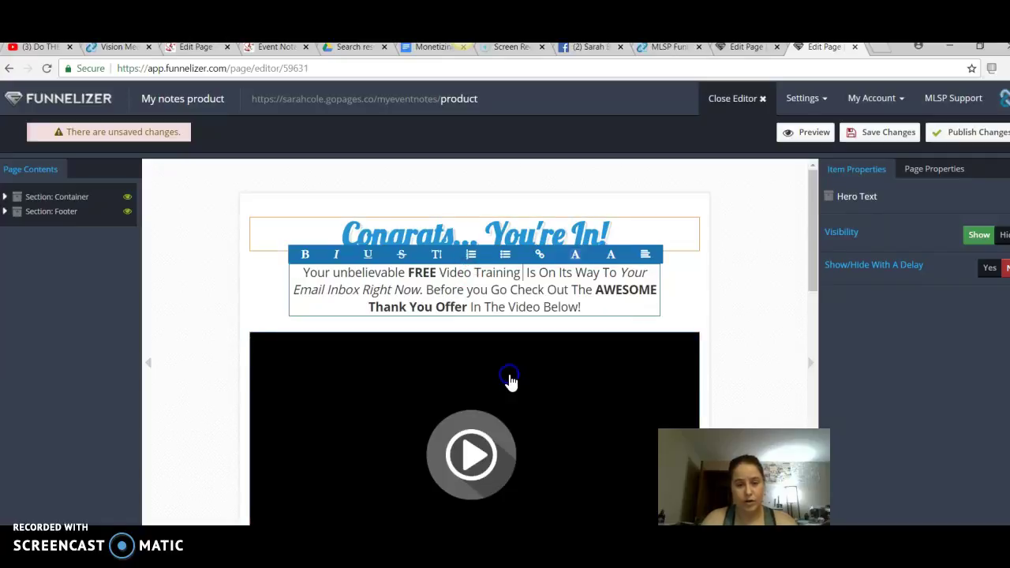
Add "Series" after "Video Training" and "...." after "Before you Go" in the hero text
type("Series")
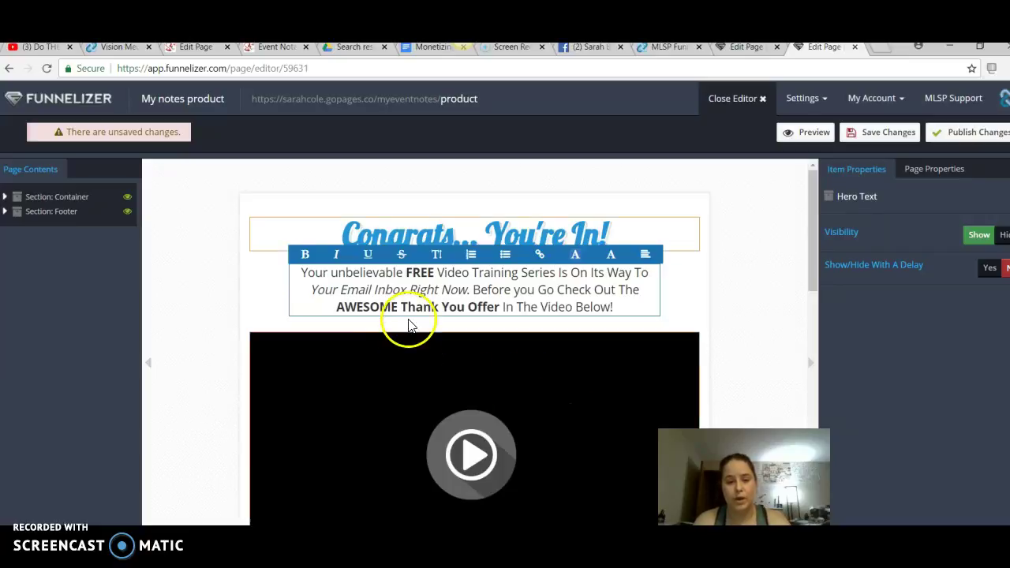
left_click(556, 291)
type("....")
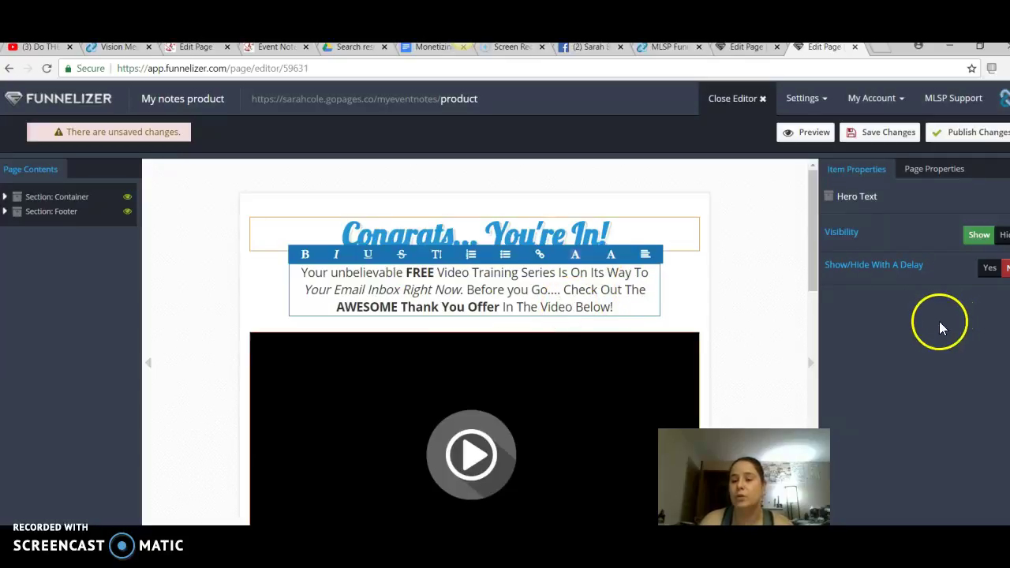
Set the buy button's text to "Buy Now for Only $7!"
left_click(811, 287)
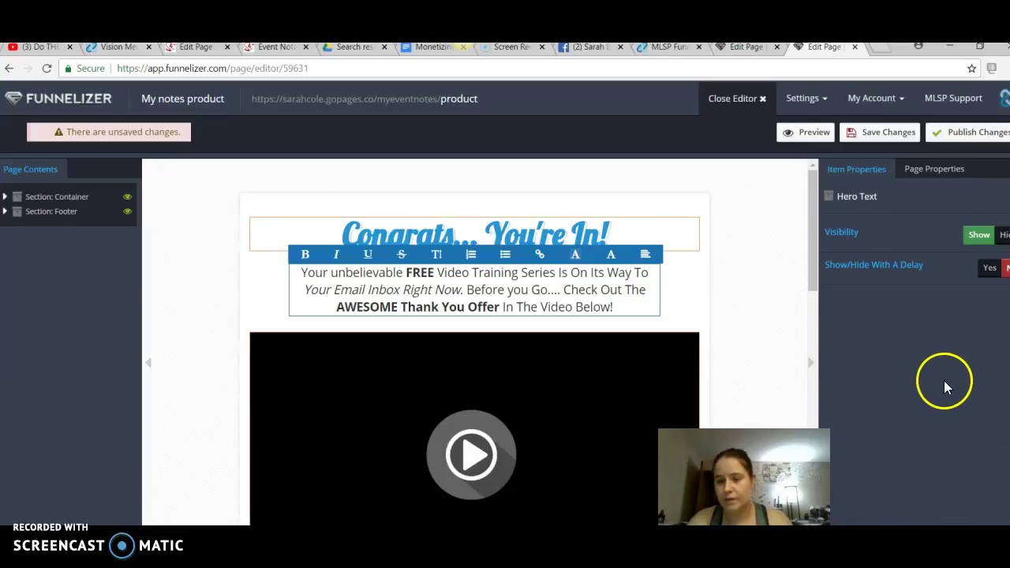
scroll(473, 340, "down", 2)
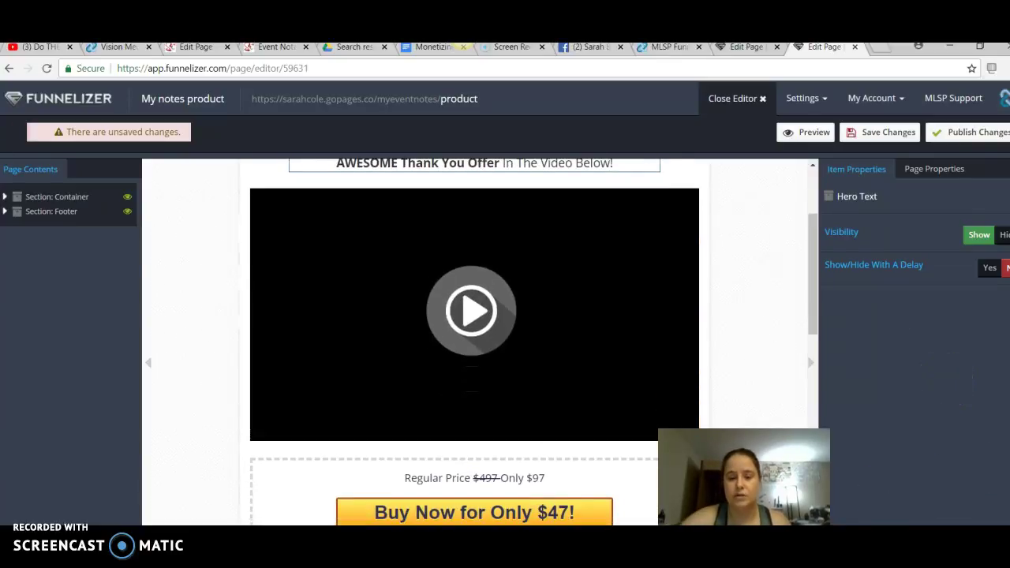
scroll(473, 339, "down", 1)
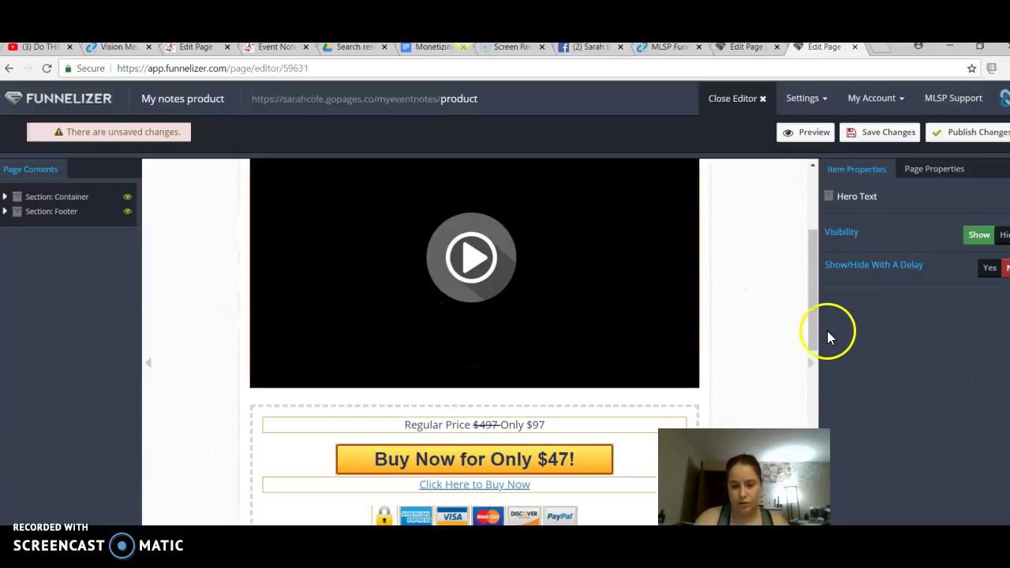
scroll(823, 334, "down", 1)
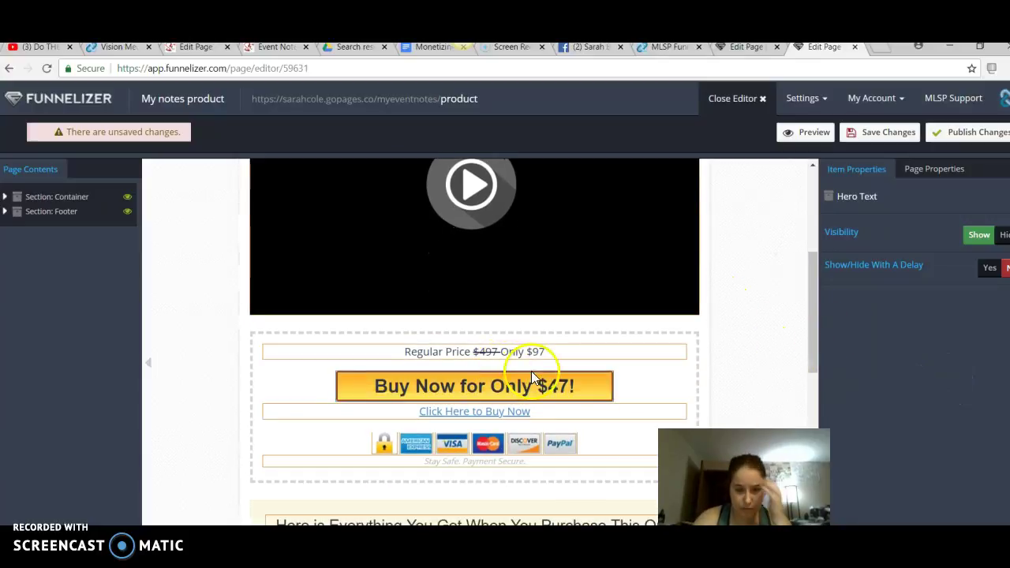
type("!")
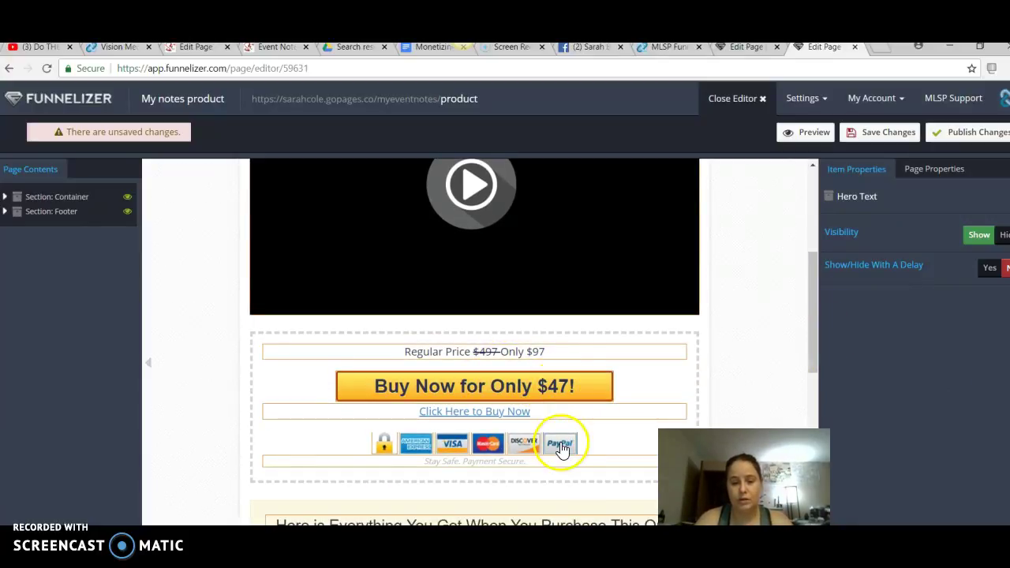
left_click(586, 384)
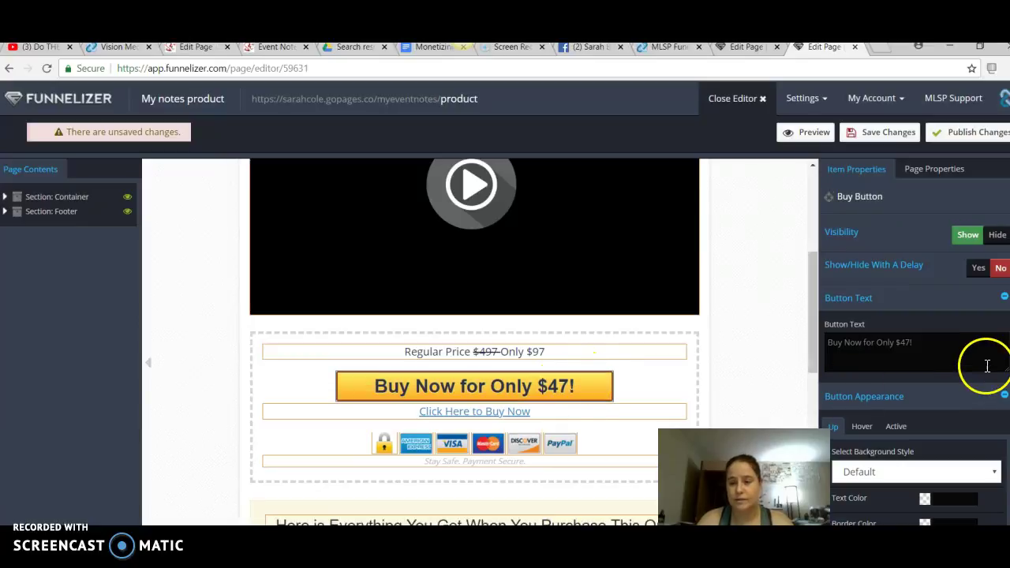
left_click(907, 344)
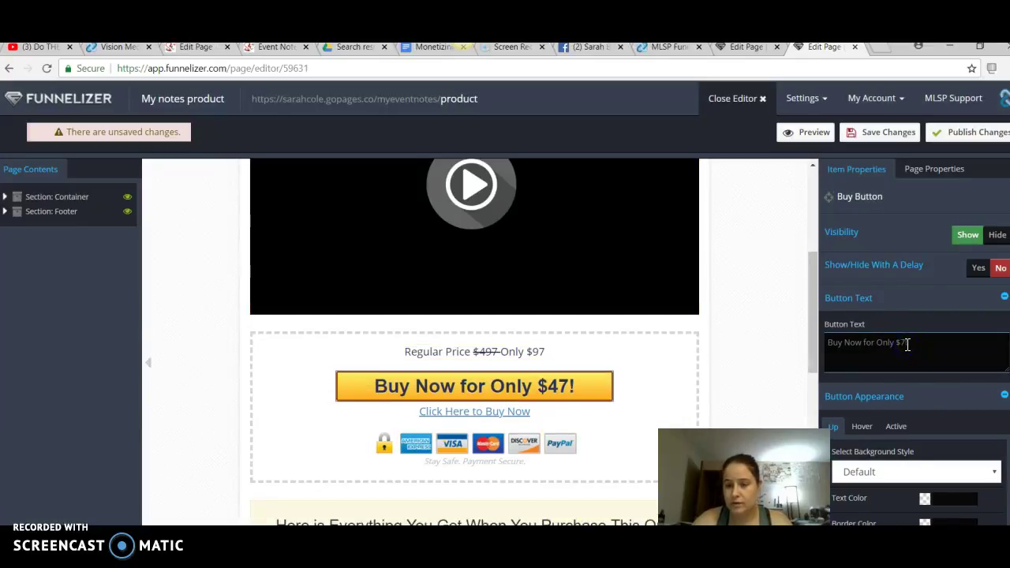
left_click(511, 407)
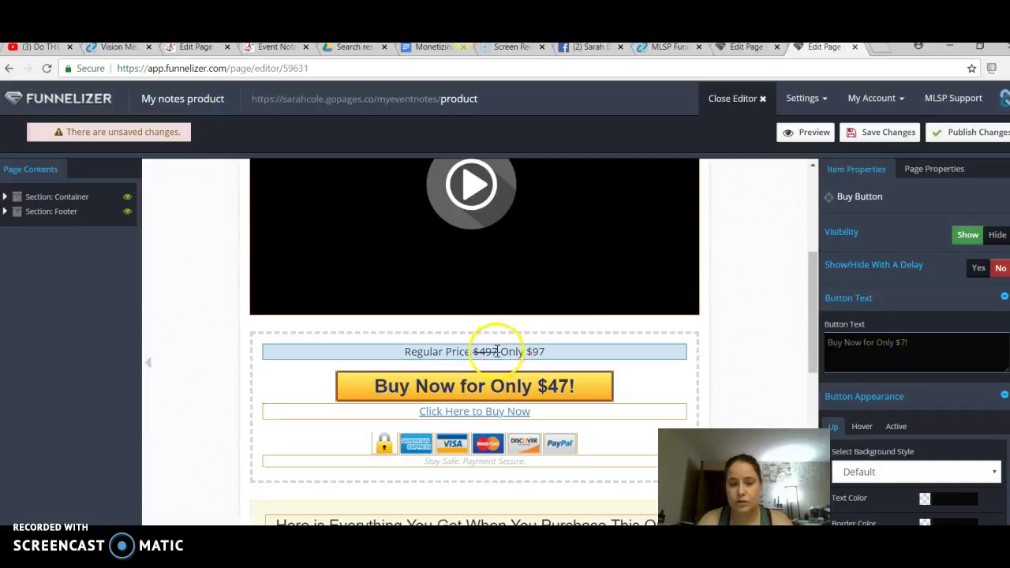
Set the struck-through regular price above the buy button to $27
left_click(497, 351)
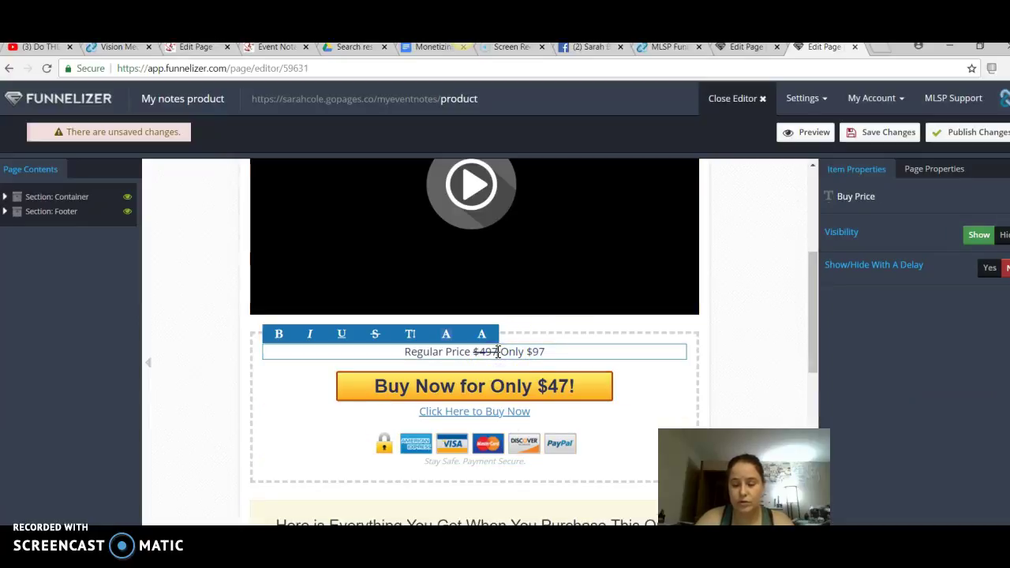
key("BackSpace")
key("BackSpace")
key("BackSpace")
type("27")
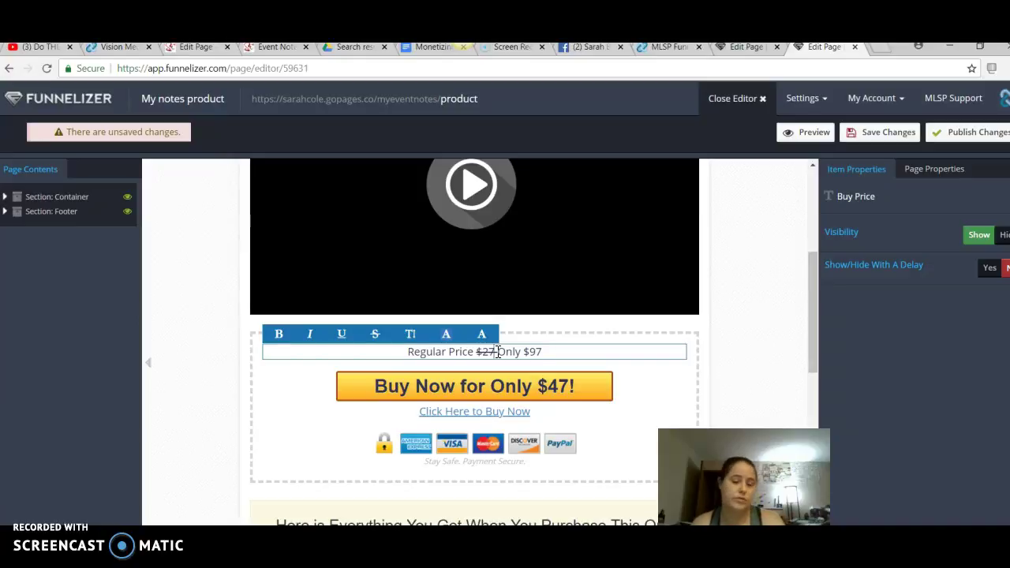
Check the buy button's text settings and the page properties, and save the page changes
left_click(537, 392)
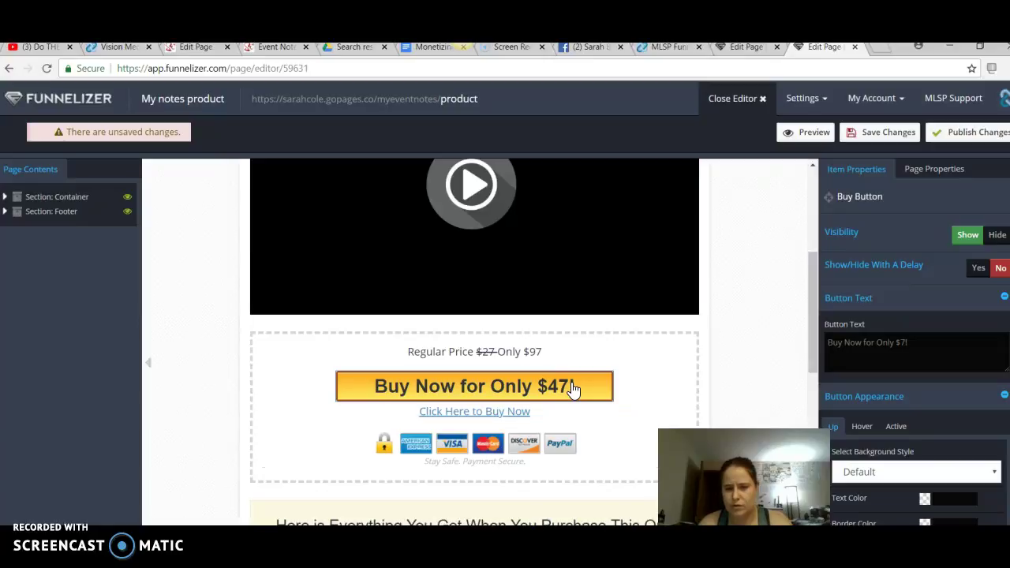
left_click(542, 349)
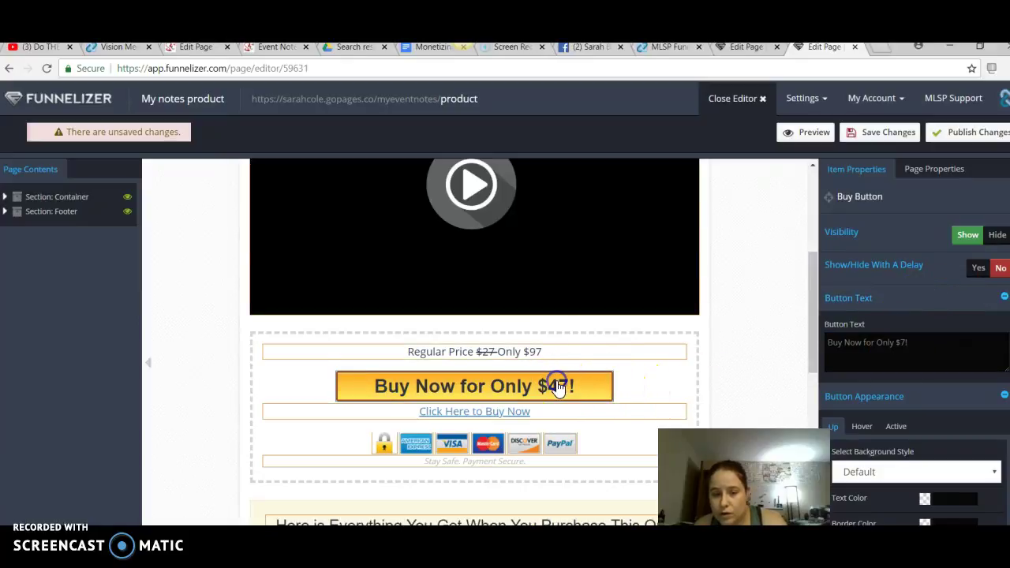
left_click(899, 359)
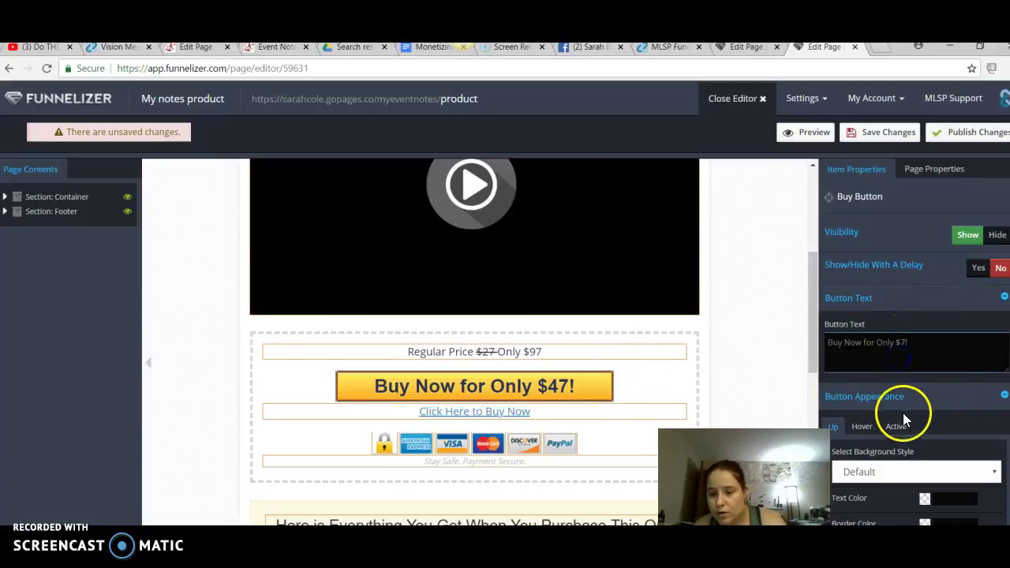
left_click(878, 301)
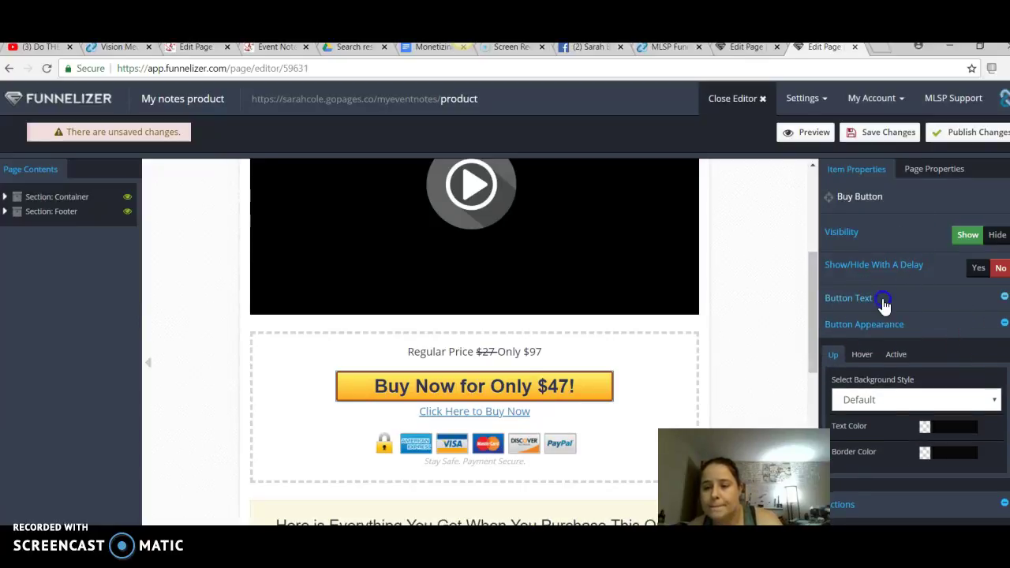
left_click(880, 300)
left_click(890, 270)
left_click(916, 170)
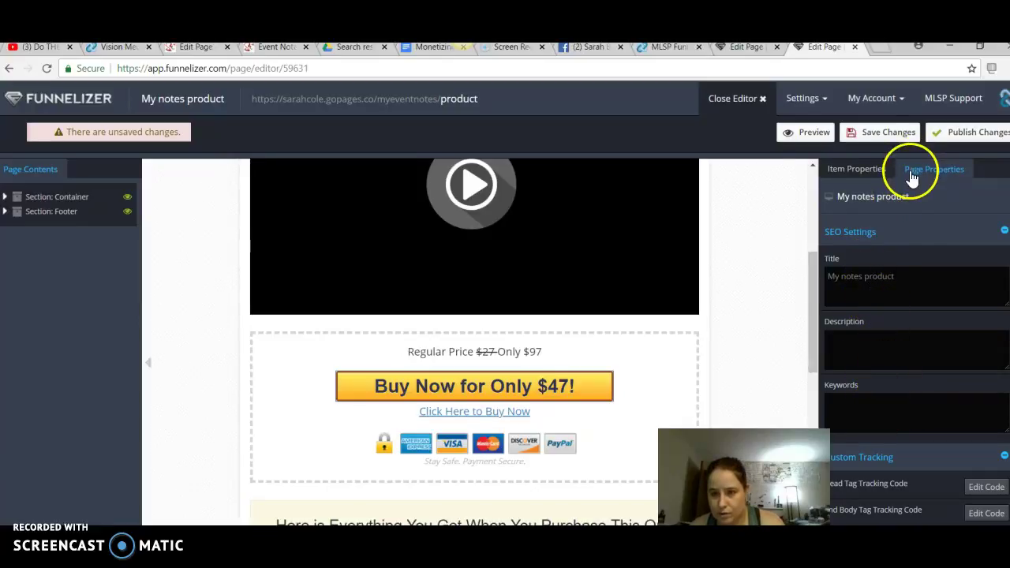
left_click(884, 134)
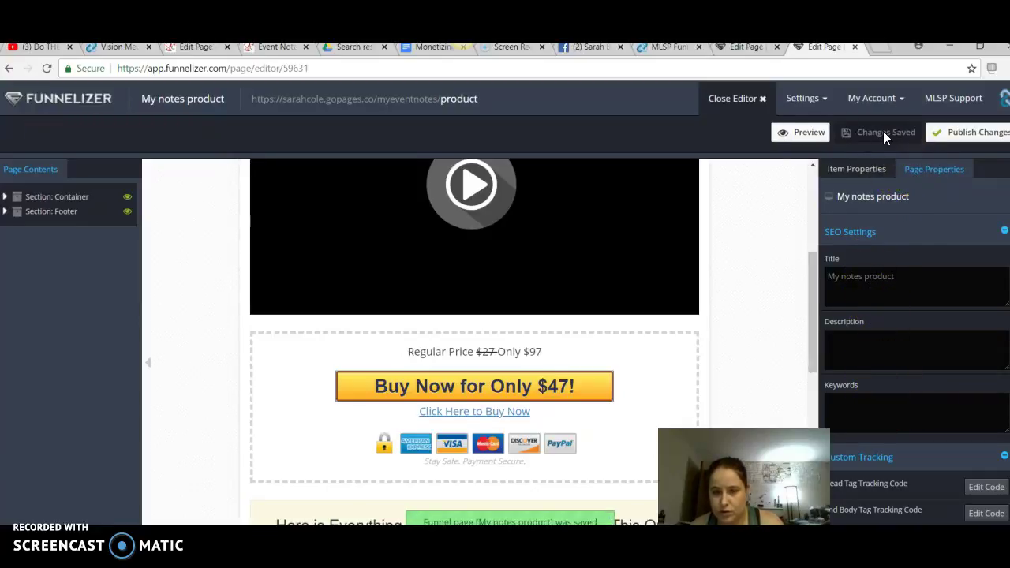
Set the offer price beside the struck-through $27 to $7 and save the page
left_click(545, 349)
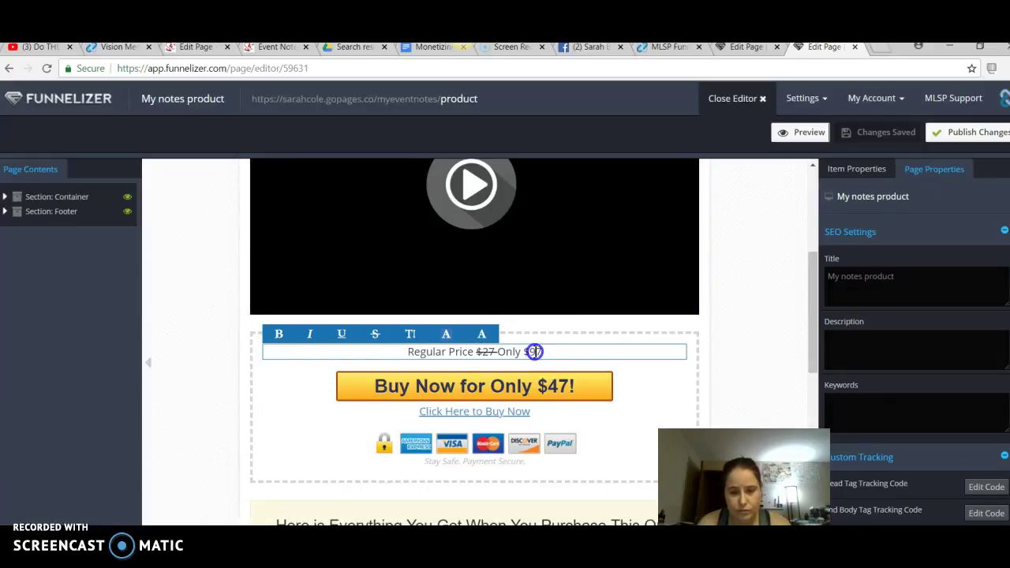
key("BackSpace")
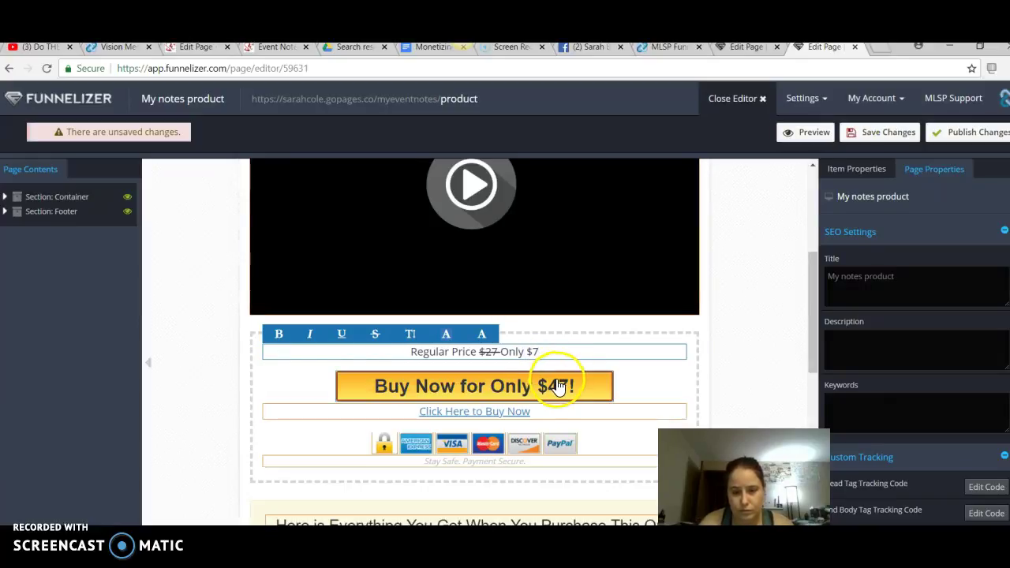
left_click(889, 136)
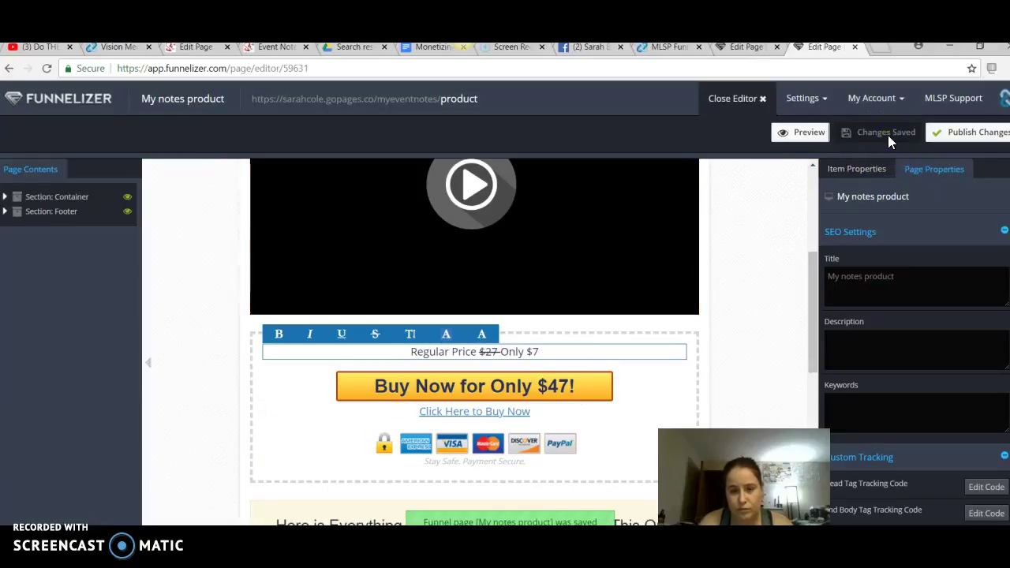
Check the upper buy button's text in its item properties and publish the page
left_click(558, 386)
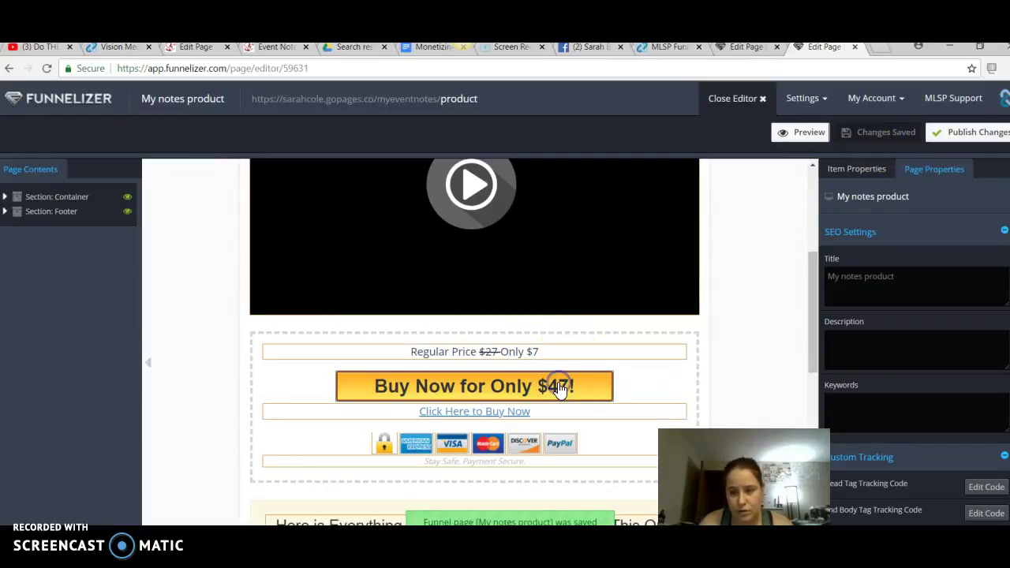
left_click(511, 386)
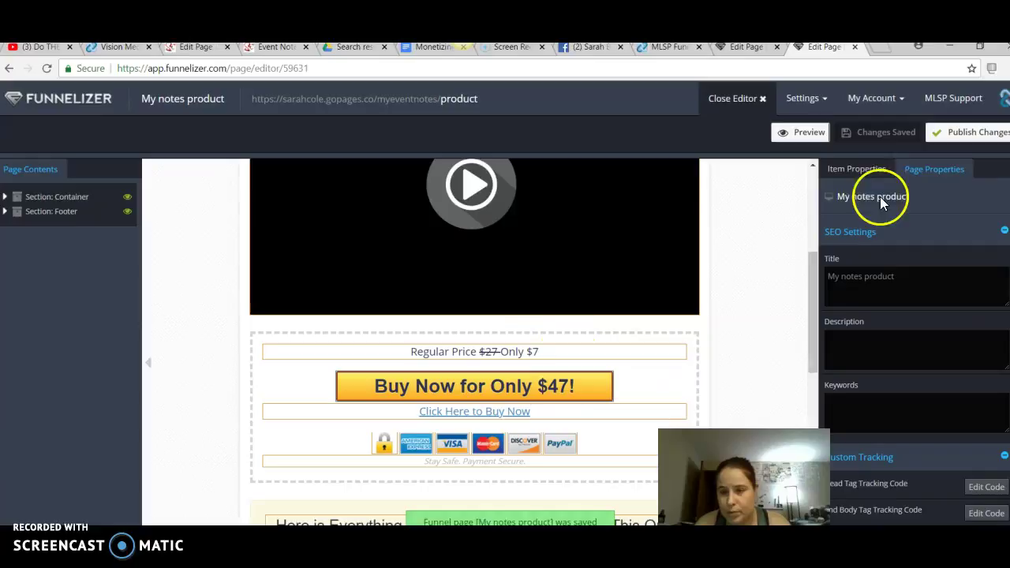
left_click(856, 169)
left_click(925, 345)
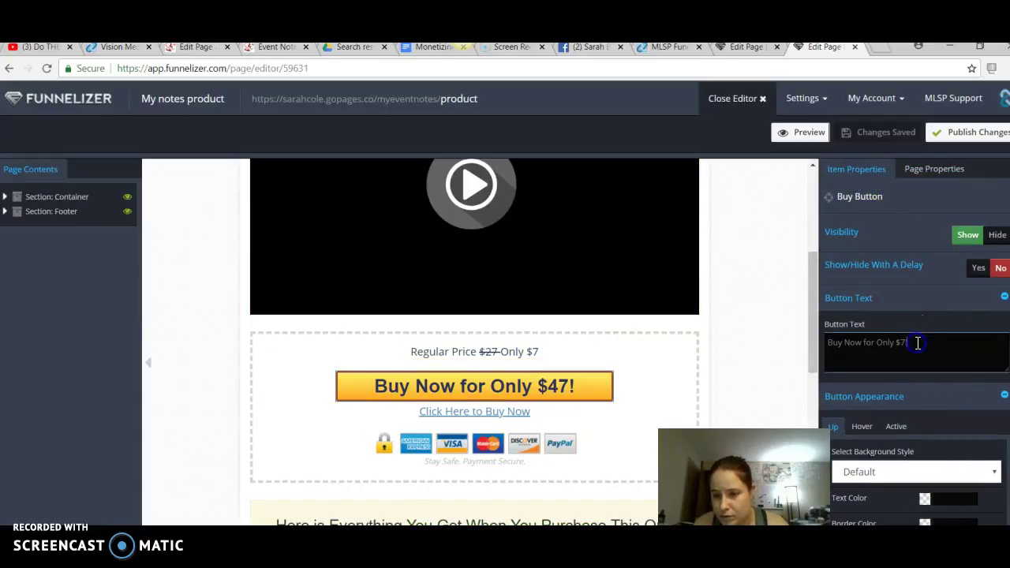
scroll(913, 375, "down", 1)
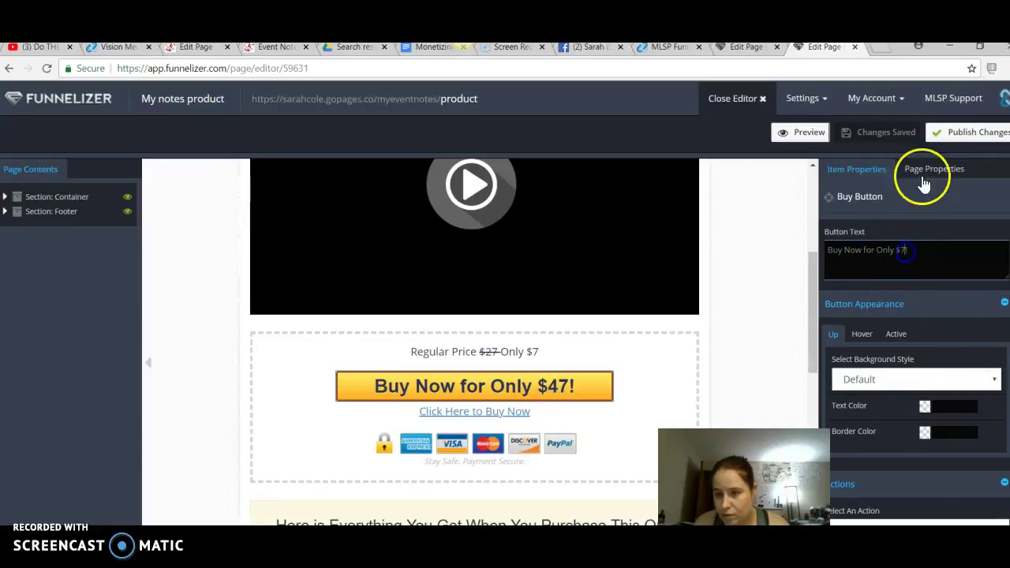
left_click(933, 133)
left_click(926, 230)
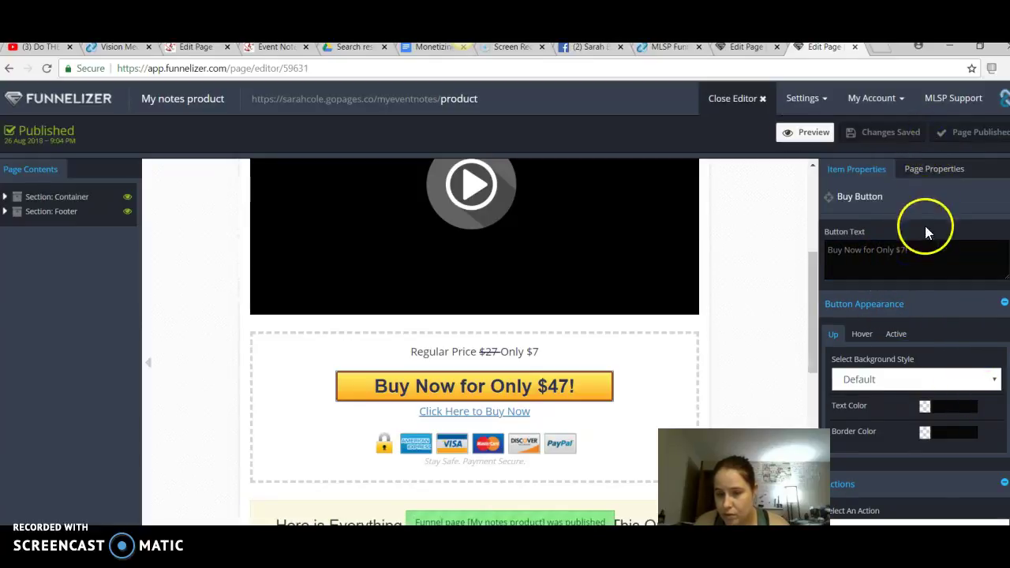
left_click(907, 249)
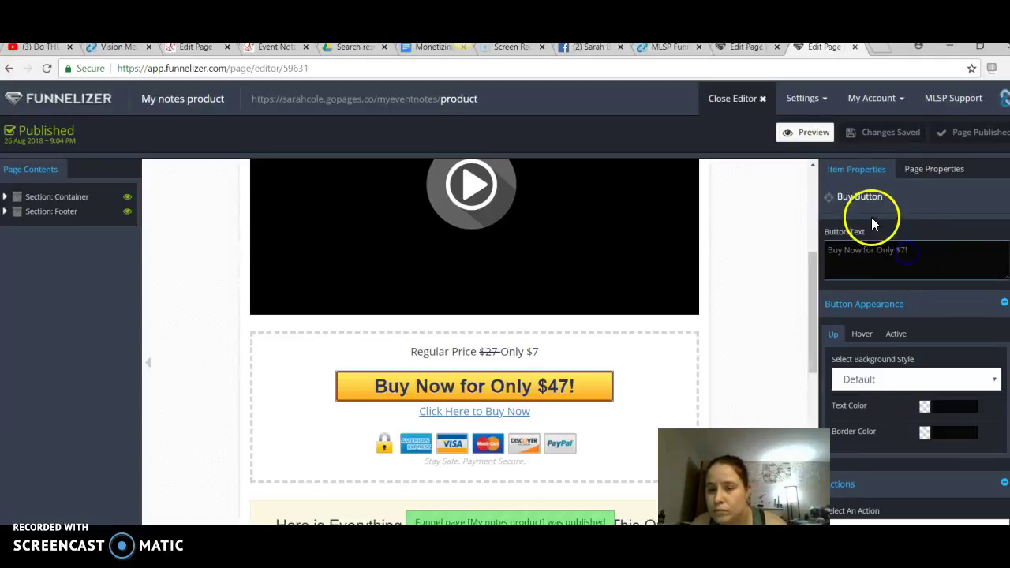
Try hiding the upper buy button and turn its visibility back on
left_click(856, 307)
left_click(867, 300)
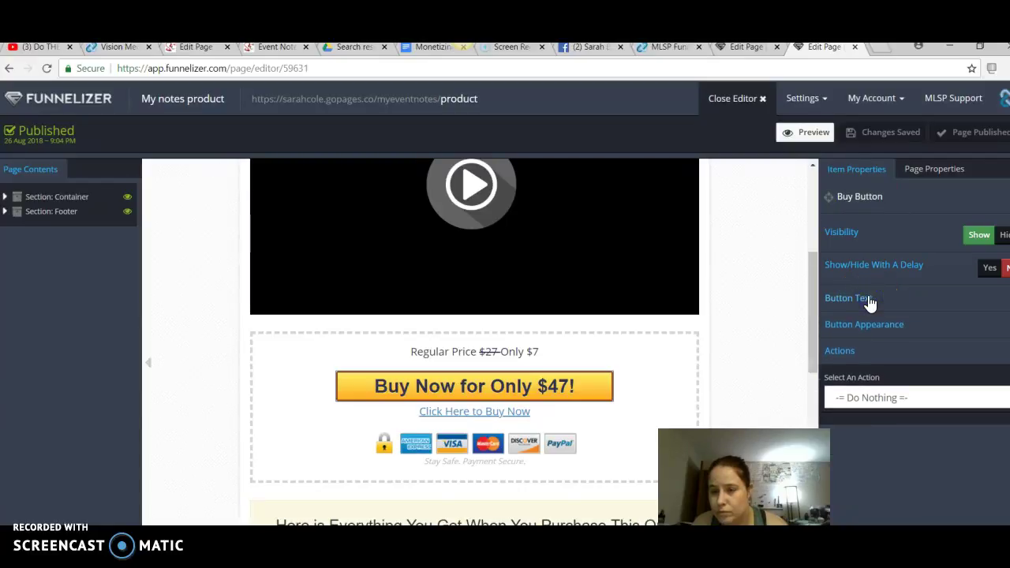
left_click(999, 237)
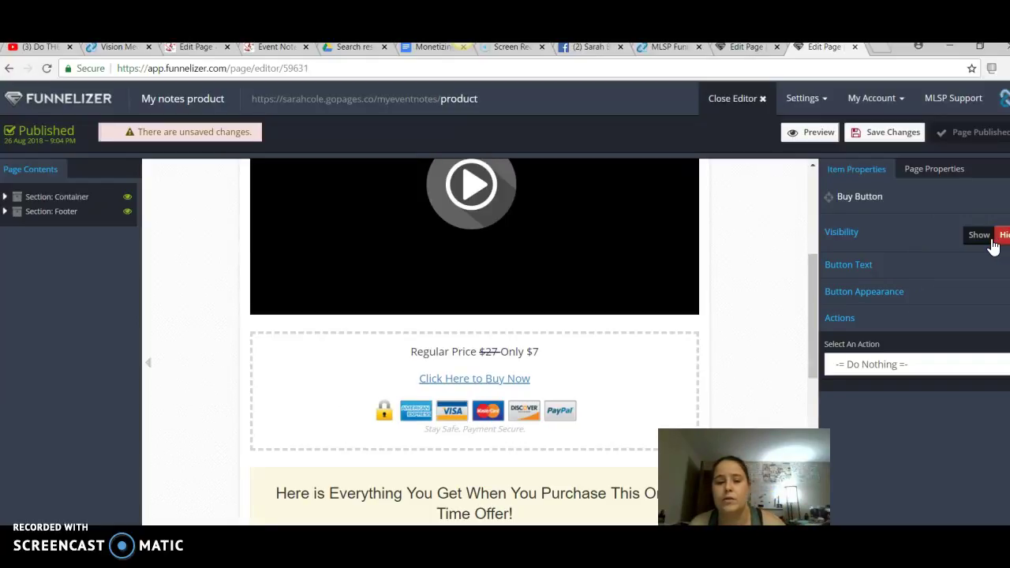
left_click(990, 238)
left_click(991, 269)
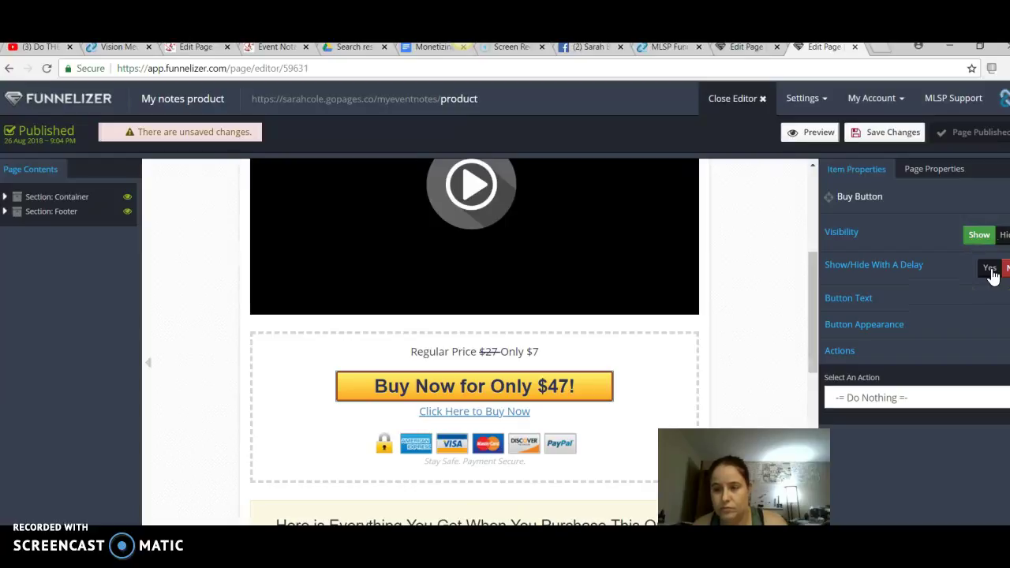
left_click(992, 289)
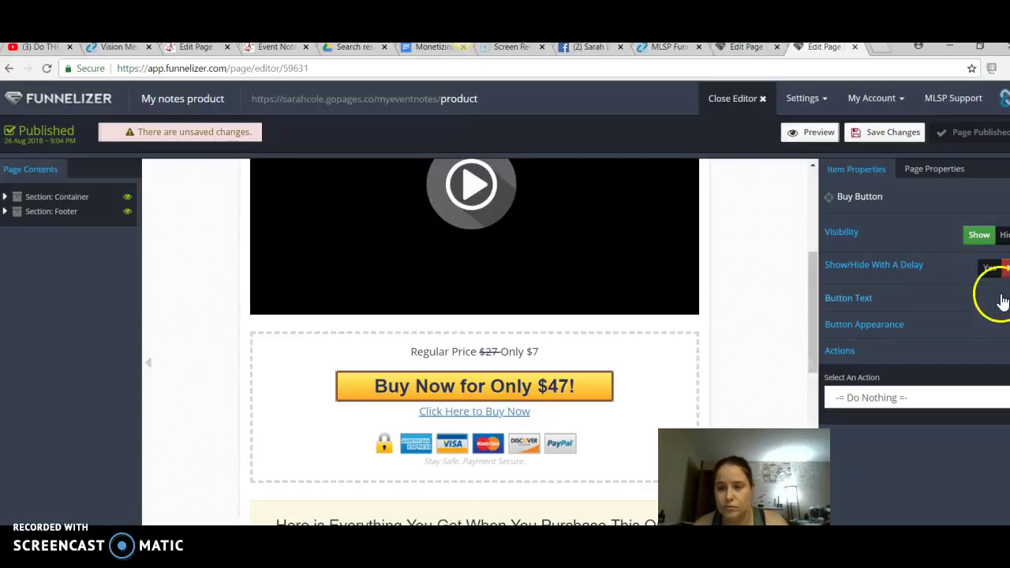
Replace the upper buy button's text with "BUY NOW FOR ONLY $7" and save the page
left_click(1005, 300)
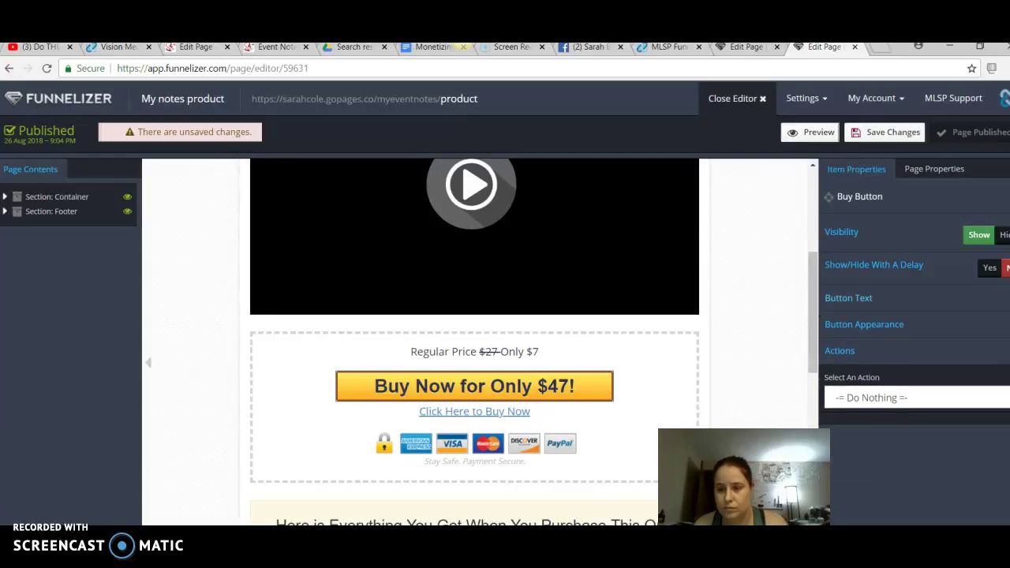
left_click(917, 347)
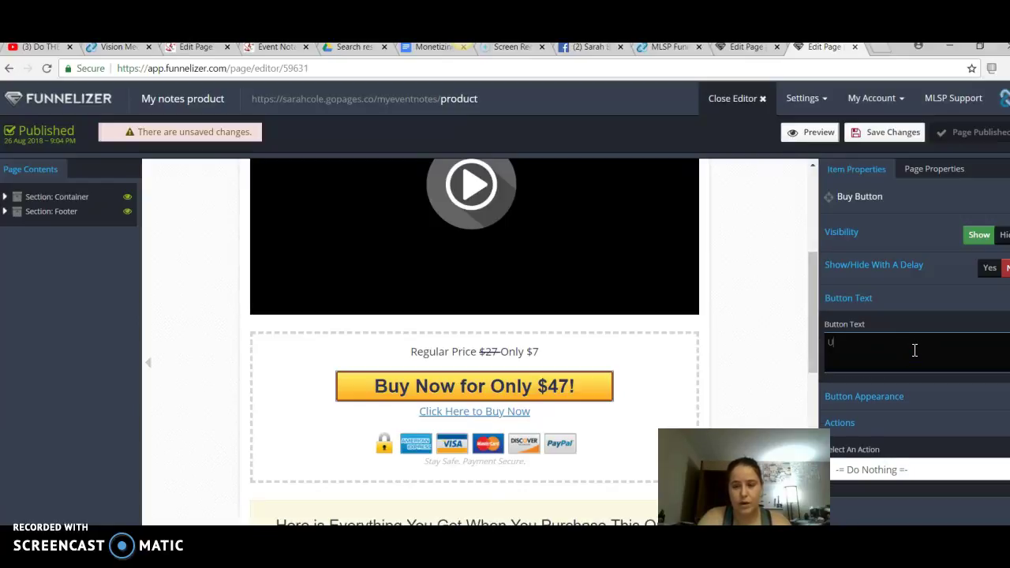
type("BUY")
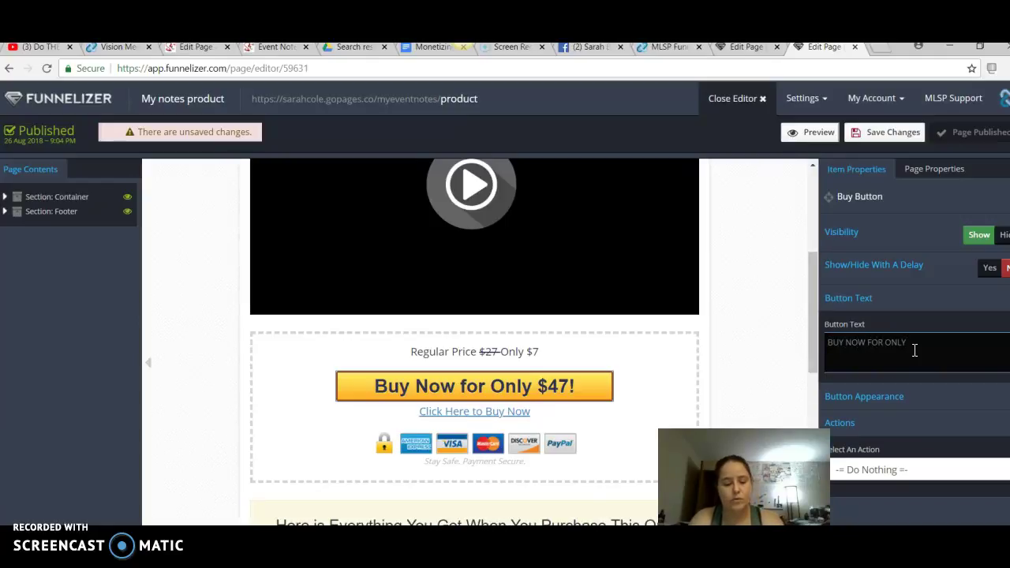
type("NOW FOR ONLY $7")
left_click(867, 138)
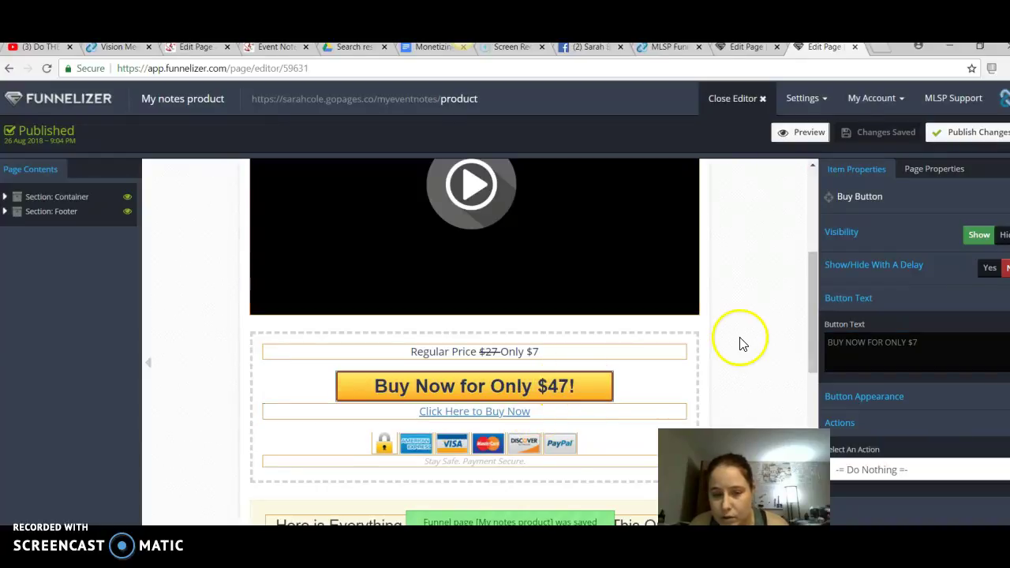
Examine the buy button's appearance settings, including its background style
left_click(1002, 399)
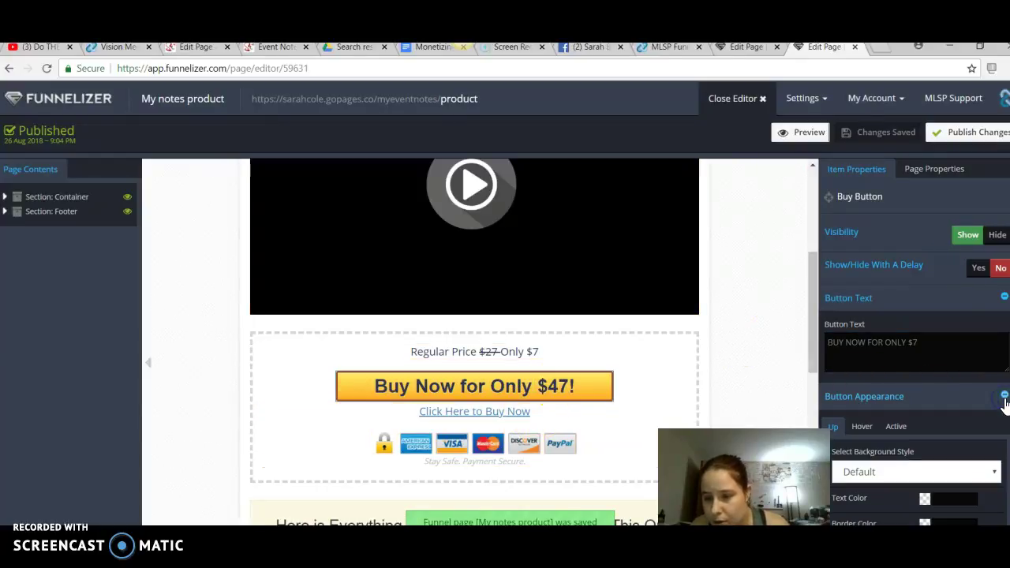
scroll(915, 355, "down", 1)
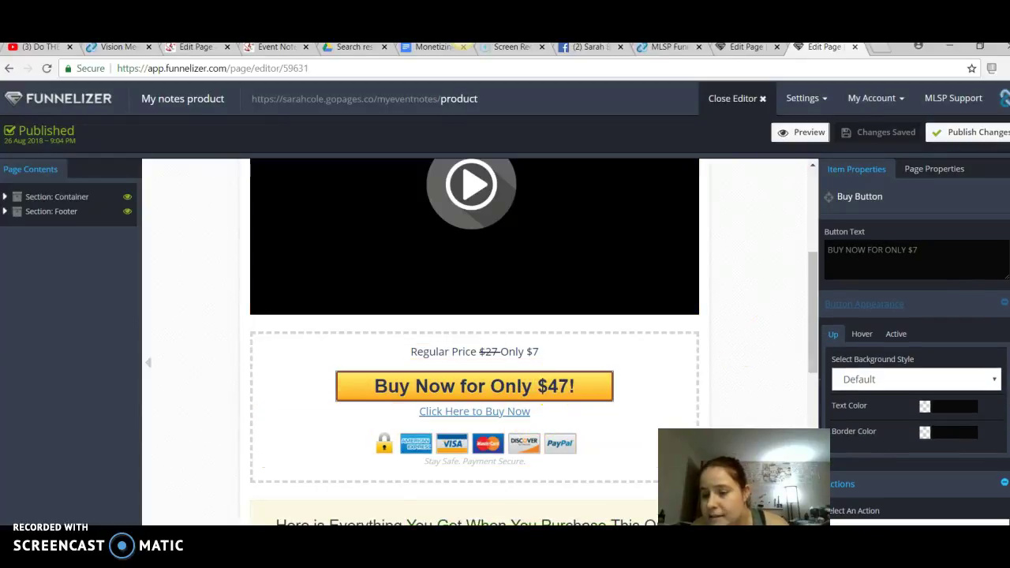
left_click(985, 380)
left_click(984, 381)
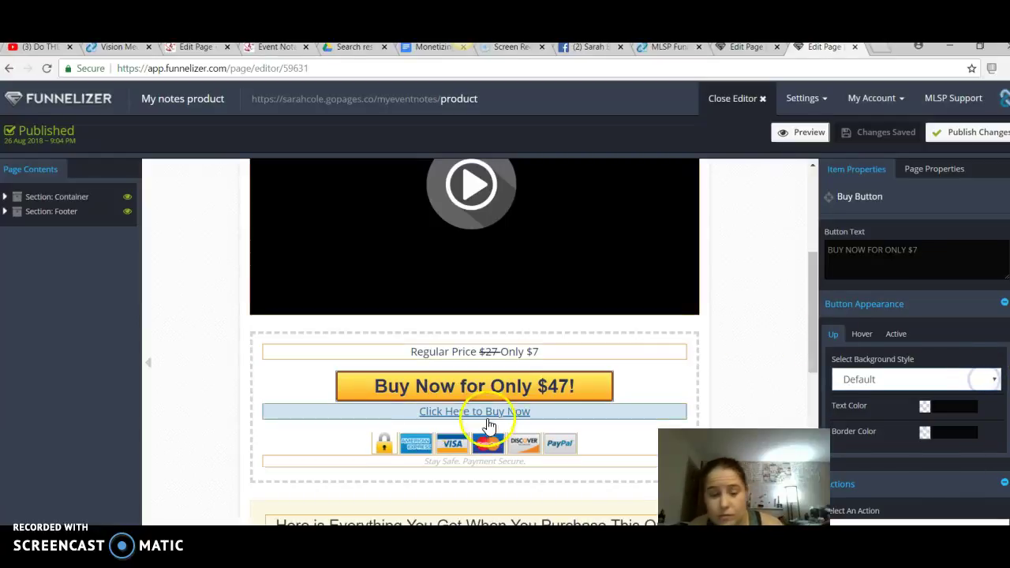
Set the action of the "Click Here to Buy Now" link under the upper buy button to Go To URL, and save and publish the page
left_click(569, 418)
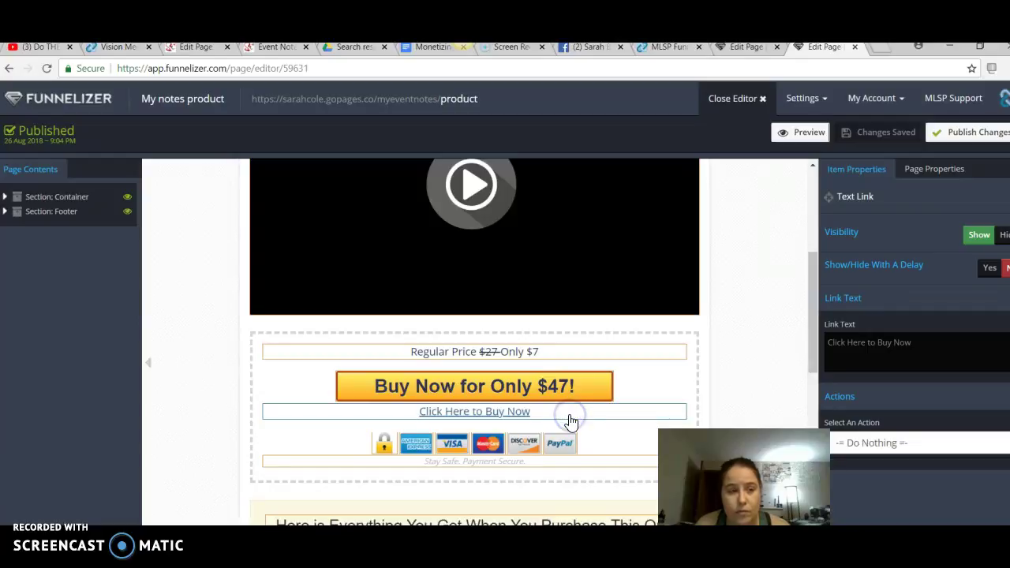
left_click(127, 198)
left_click(128, 211)
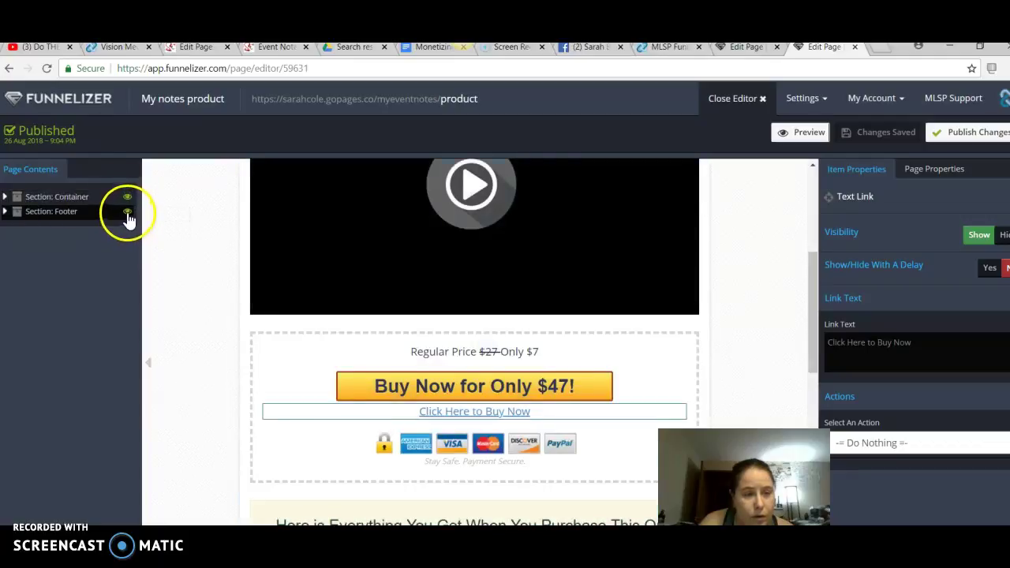
left_click(903, 359)
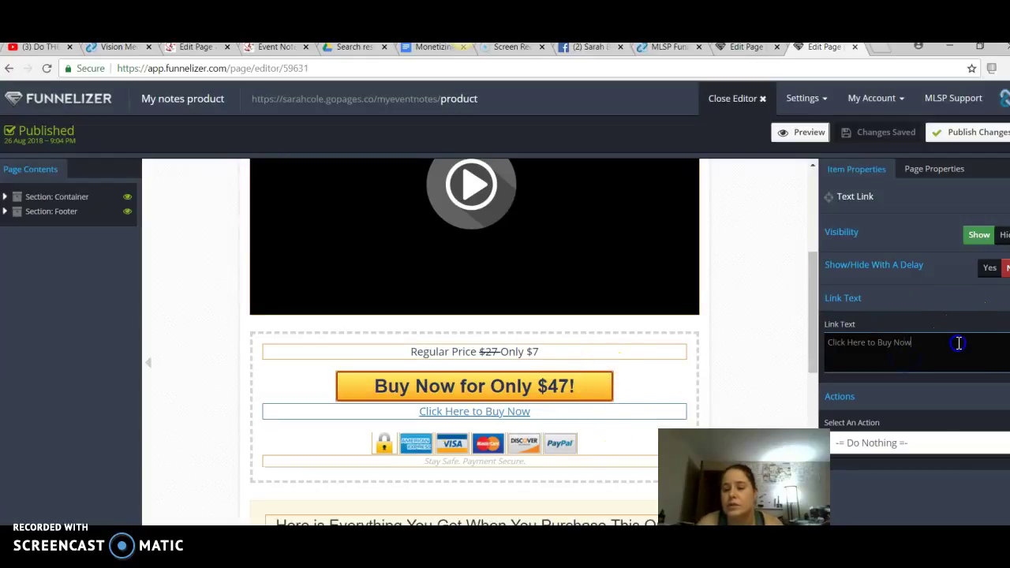
key("BackSpace")
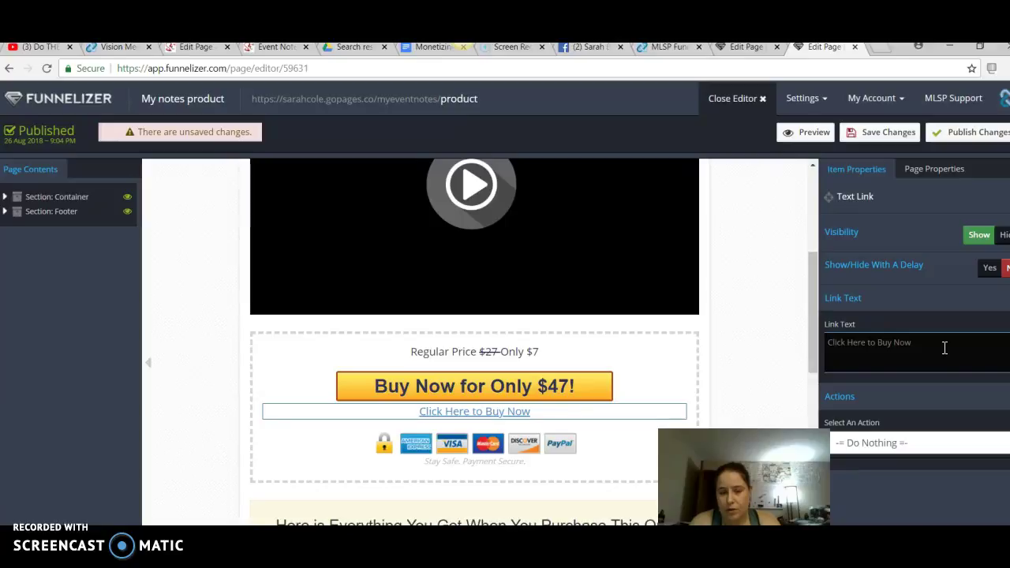
left_click(989, 451)
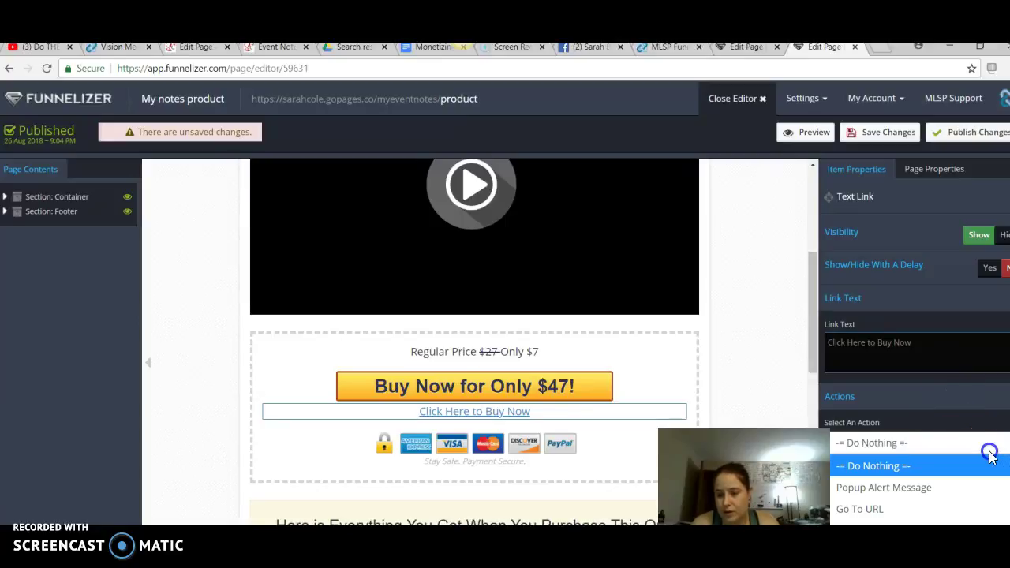
left_click(921, 507)
left_click(930, 495)
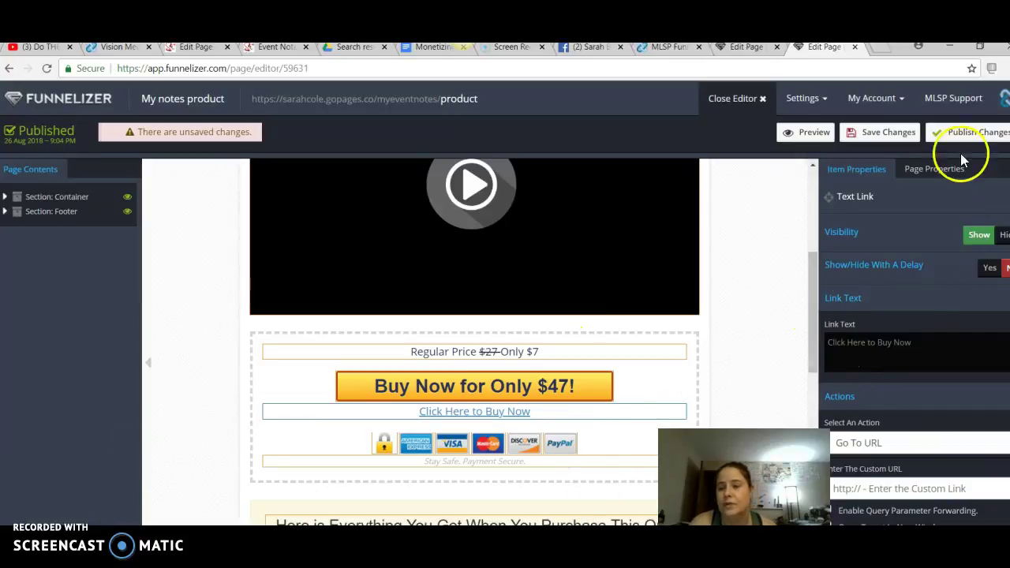
left_click(903, 130)
left_click(944, 132)
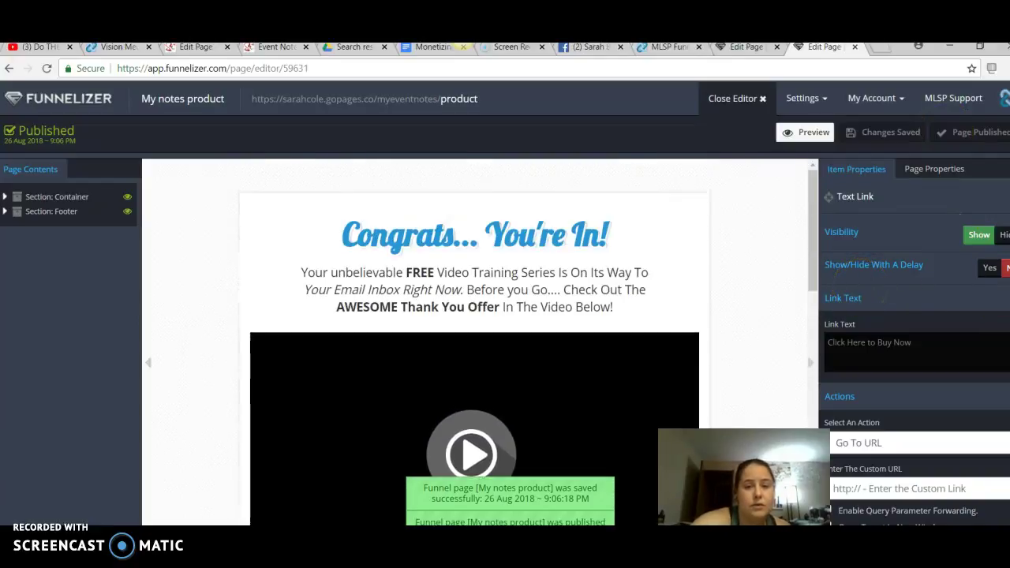
Hide the bulleted list of offer contents and bonuses in the lower offer section
scroll(533, 342, "down", 6)
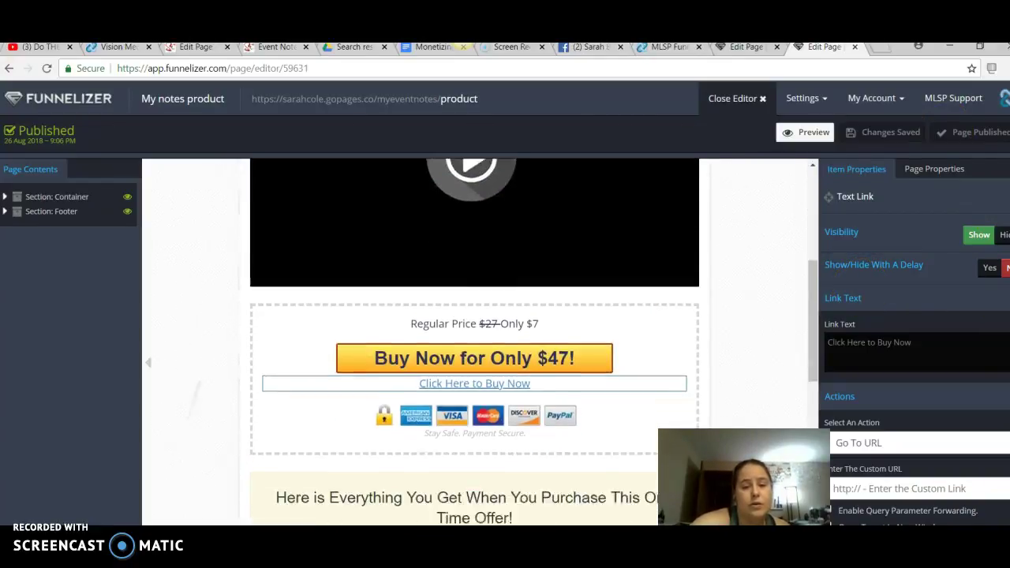
scroll(473, 342, "down", 3)
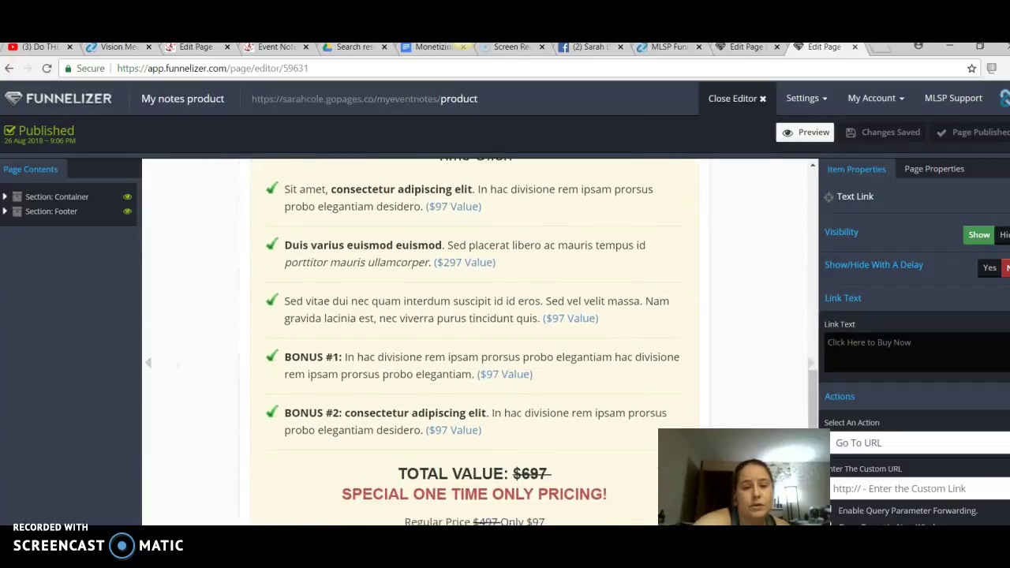
scroll(473, 343, "down", 3)
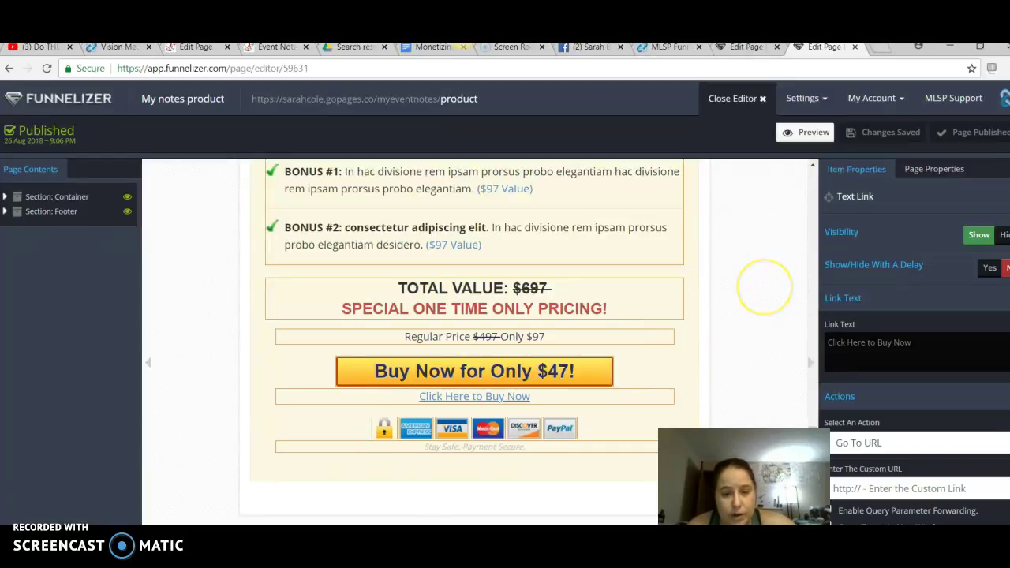
scroll(764, 286, "up", 5)
scroll(764, 286, "up", 1)
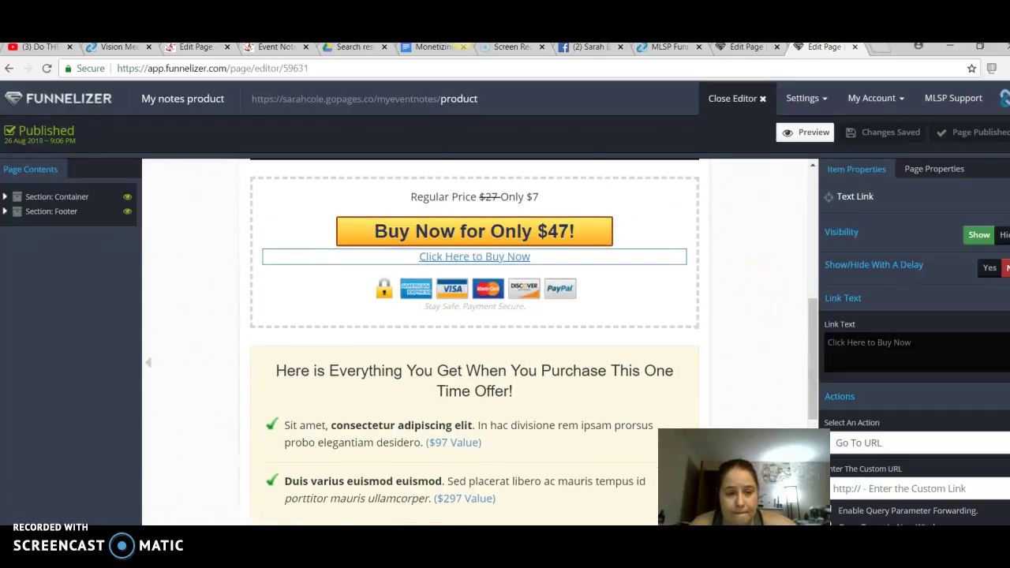
left_click(631, 428)
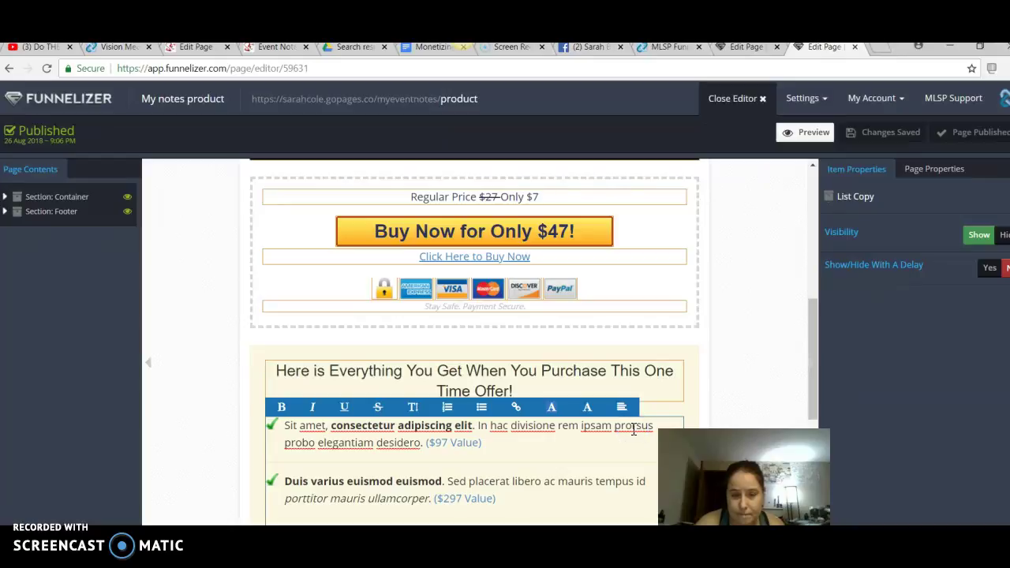
left_click(998, 235)
Hide the "Here is Everything You Get" headline and the total value statement in the lower offer section
left_click(669, 371)
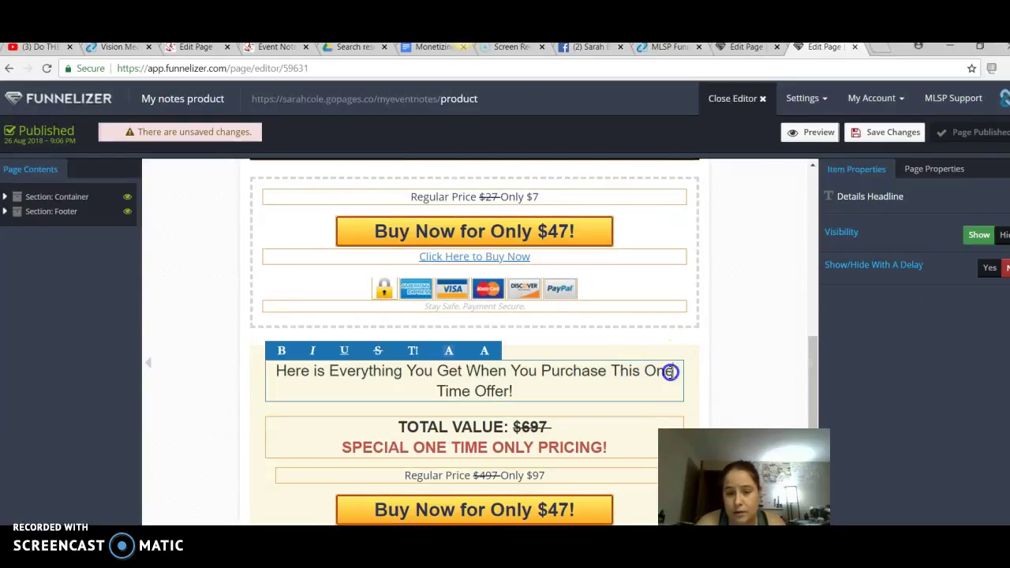
left_click(966, 240)
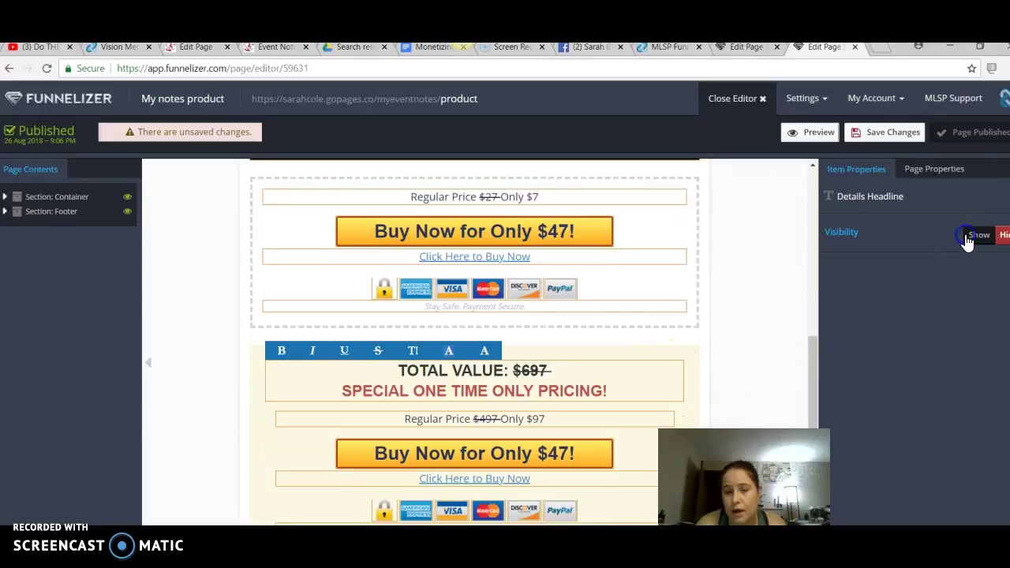
left_click(646, 368)
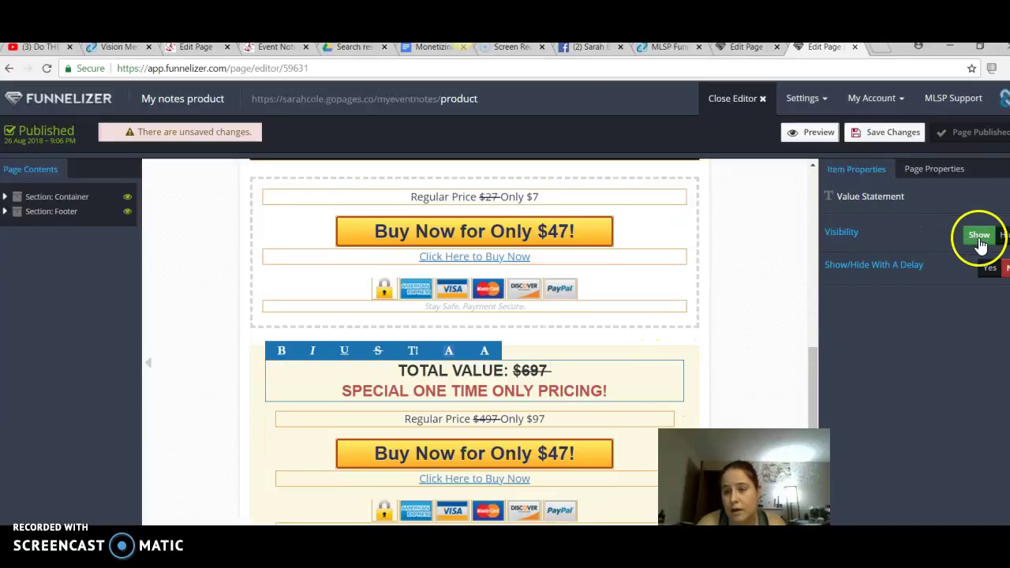
left_click(676, 386)
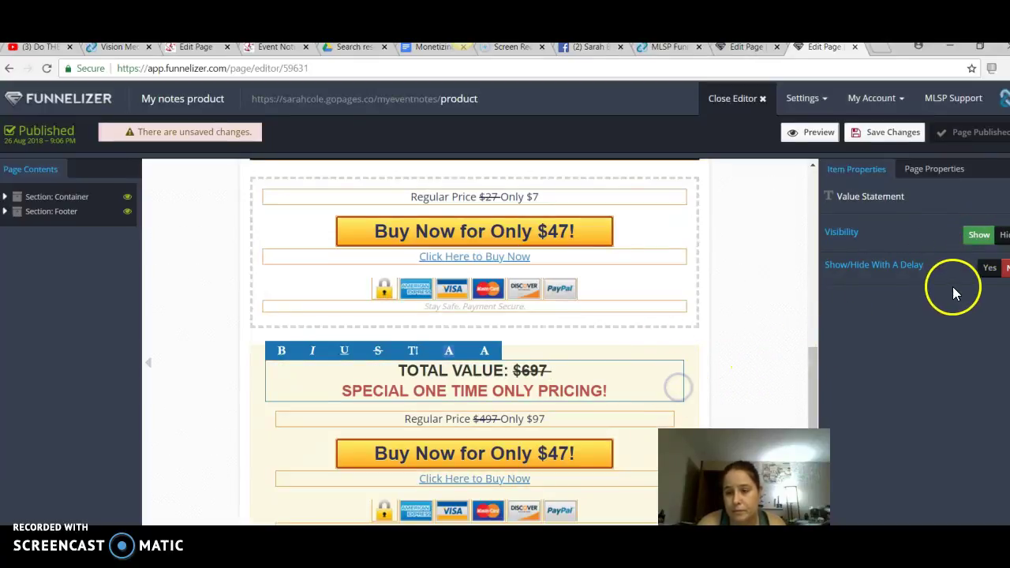
left_click(1004, 236)
left_click(669, 397)
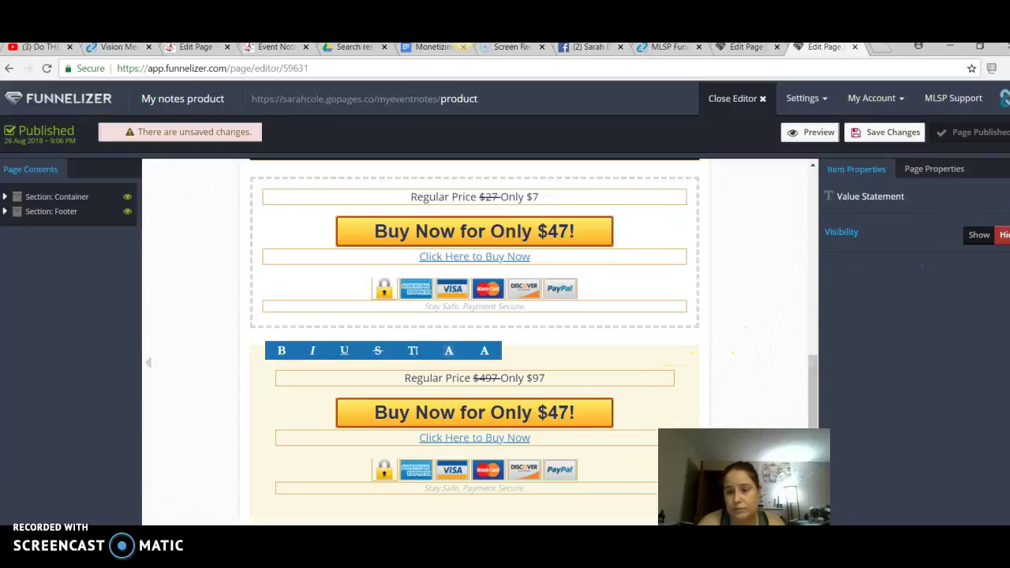
left_click(1004, 236)
left_click(1003, 234)
left_click(474, 489)
left_click(341, 439)
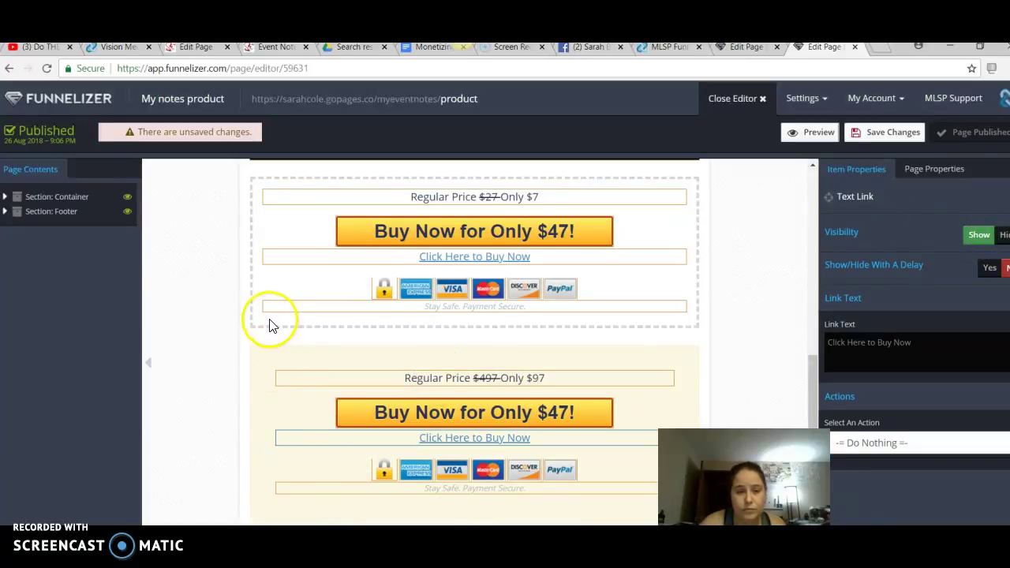
left_click(267, 187)
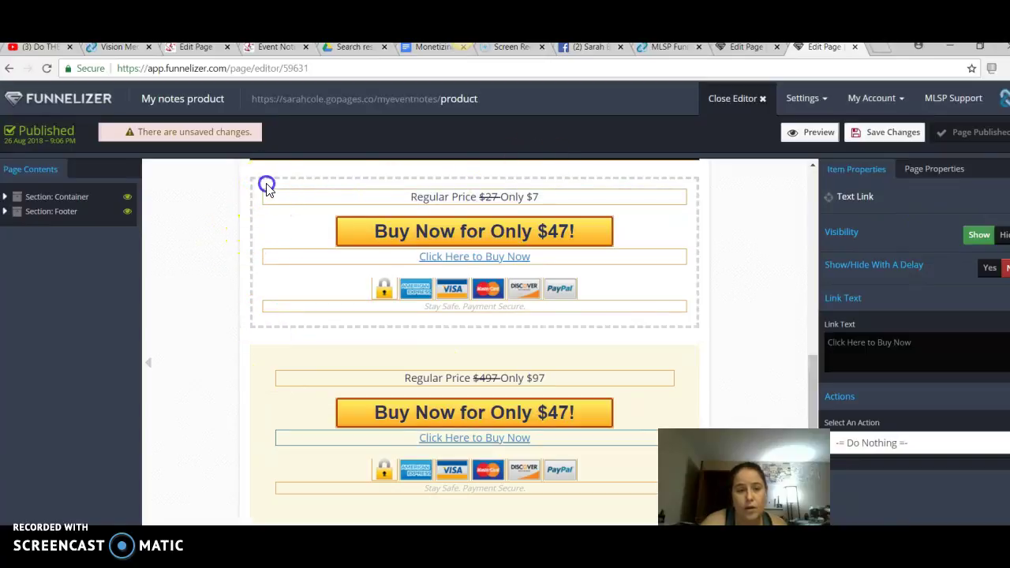
left_click_drag(812, 367, 818, 306)
left_click_drag(821, 347, 814, 369)
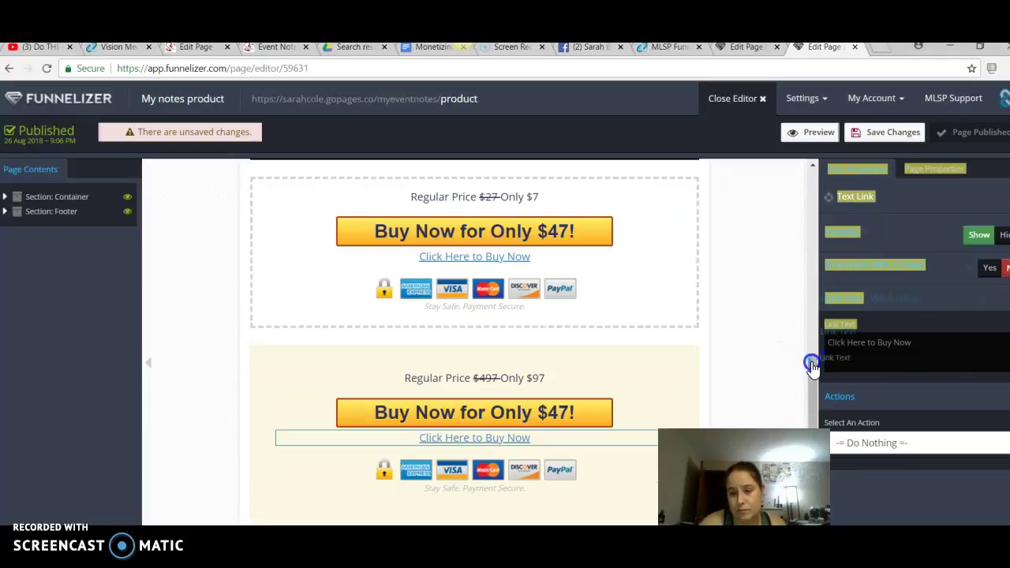
left_click(771, 293)
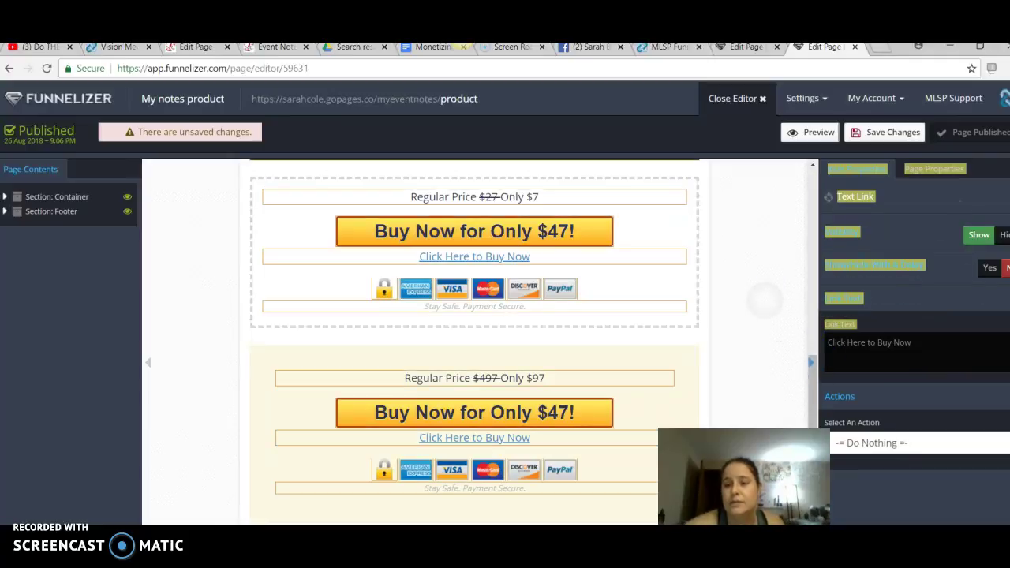
Save the page changes and publish them
left_click(904, 126)
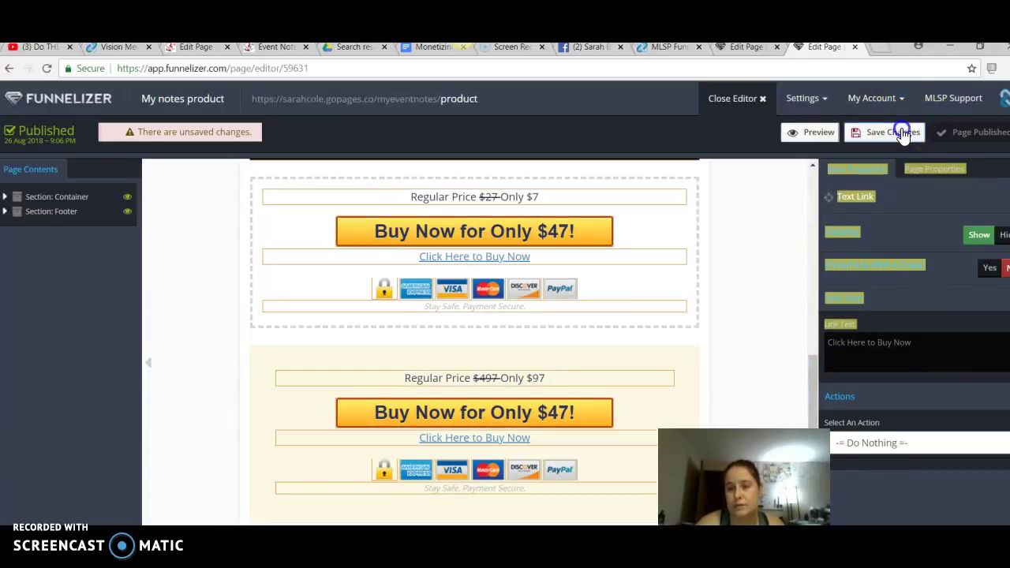
left_click(939, 132)
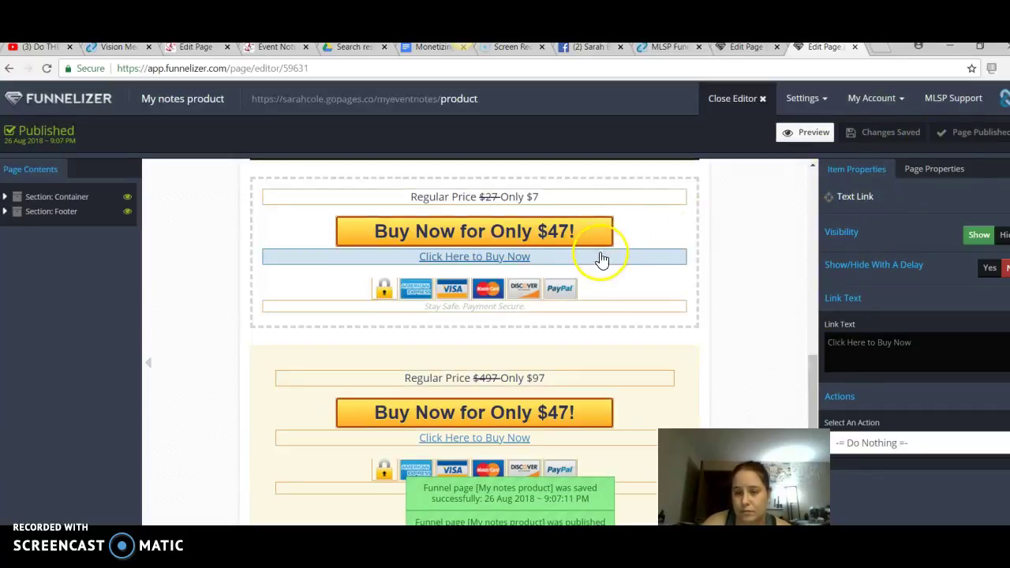
left_click(647, 228)
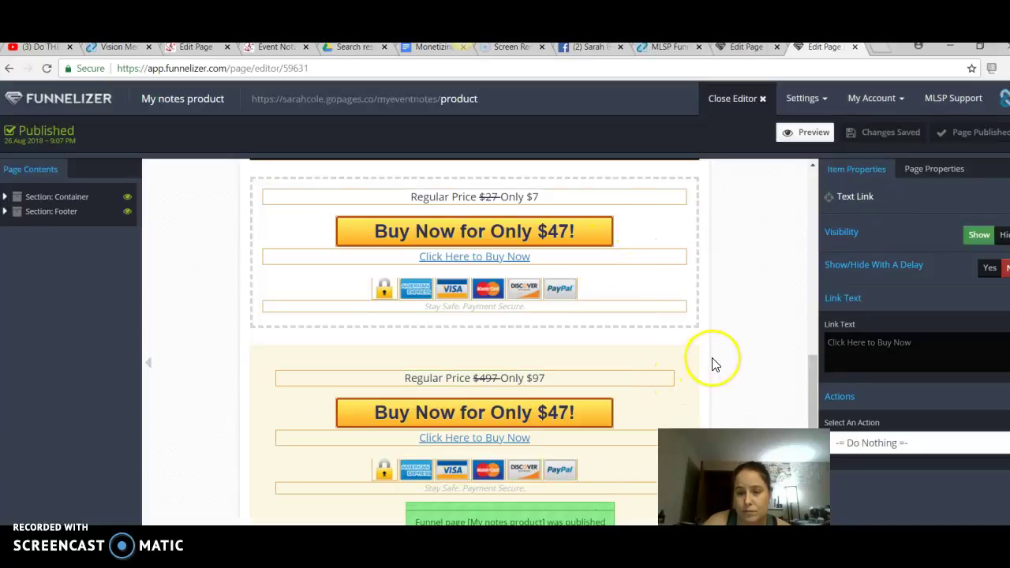
left_click(706, 355)
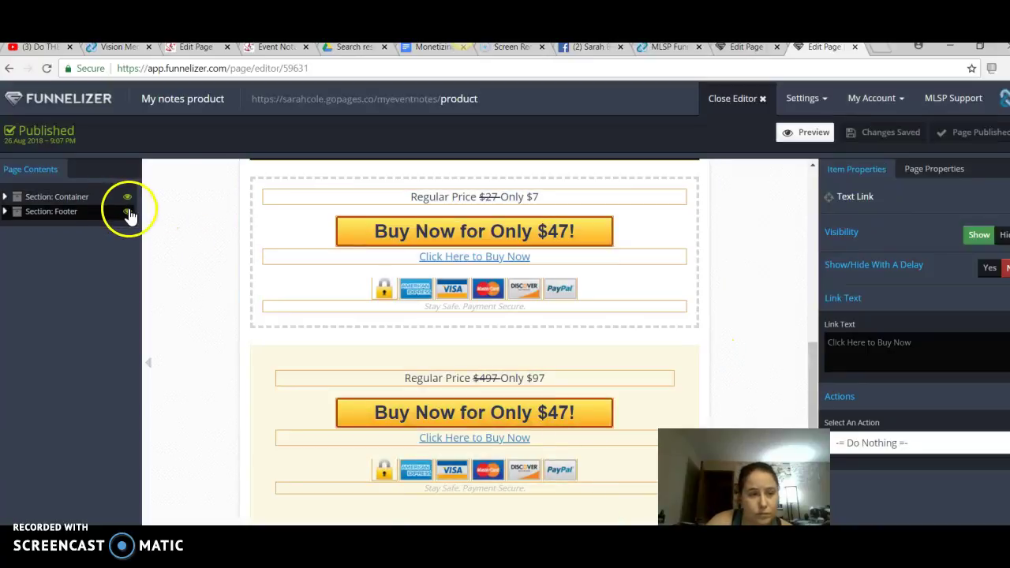
Try hiding the Container and Footer sections one at a time to see what each covers, and show them again
left_click(128, 198)
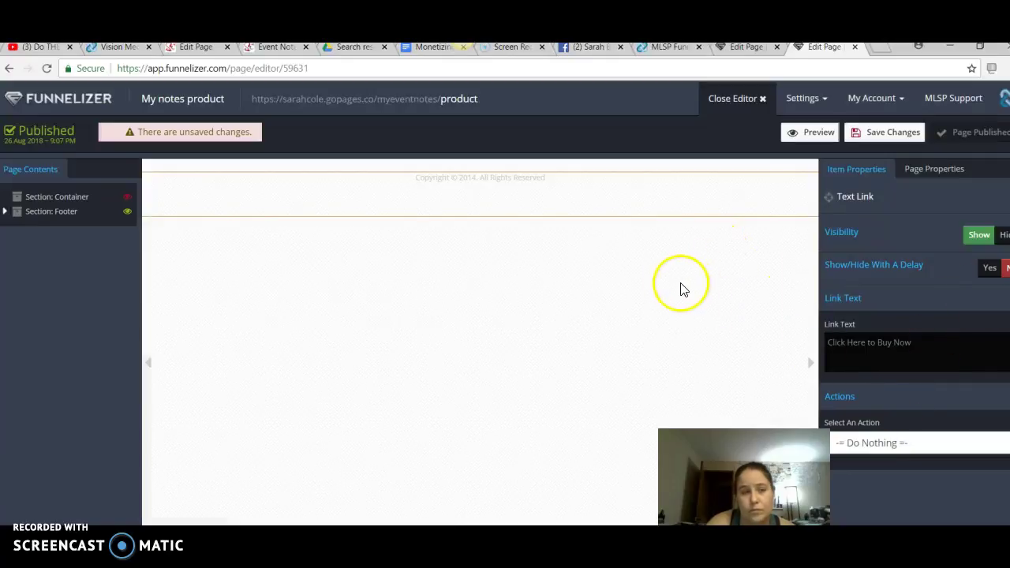
left_click(127, 197)
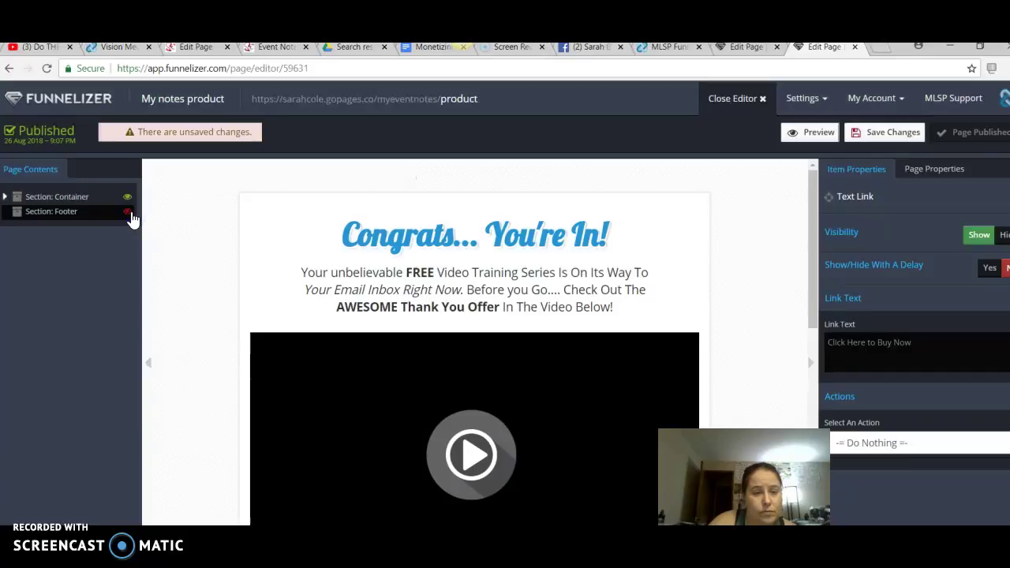
scroll(187, 260, "down", 4)
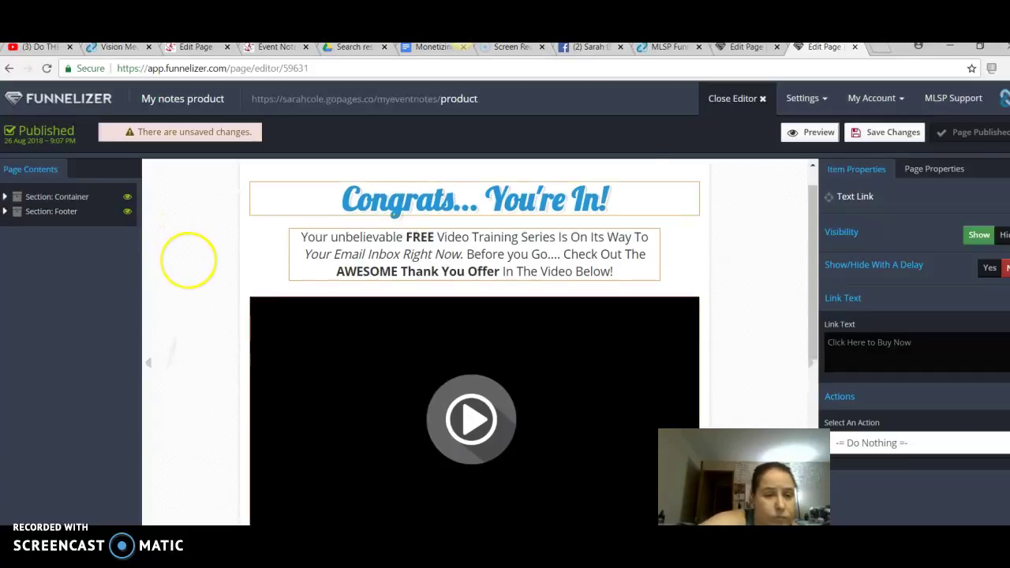
scroll(187, 260, "down", 2)
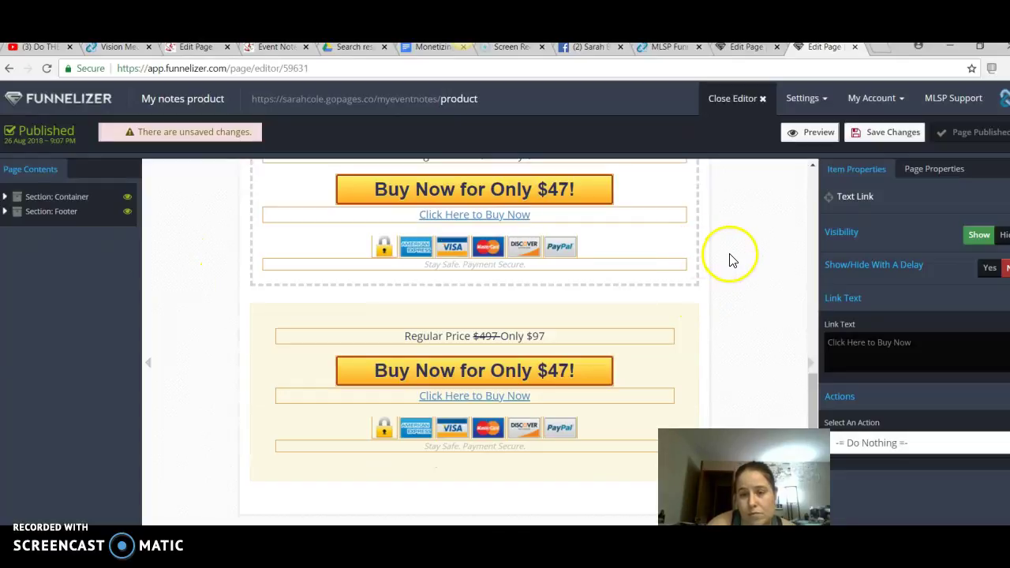
scroll(727, 253, "up", 2)
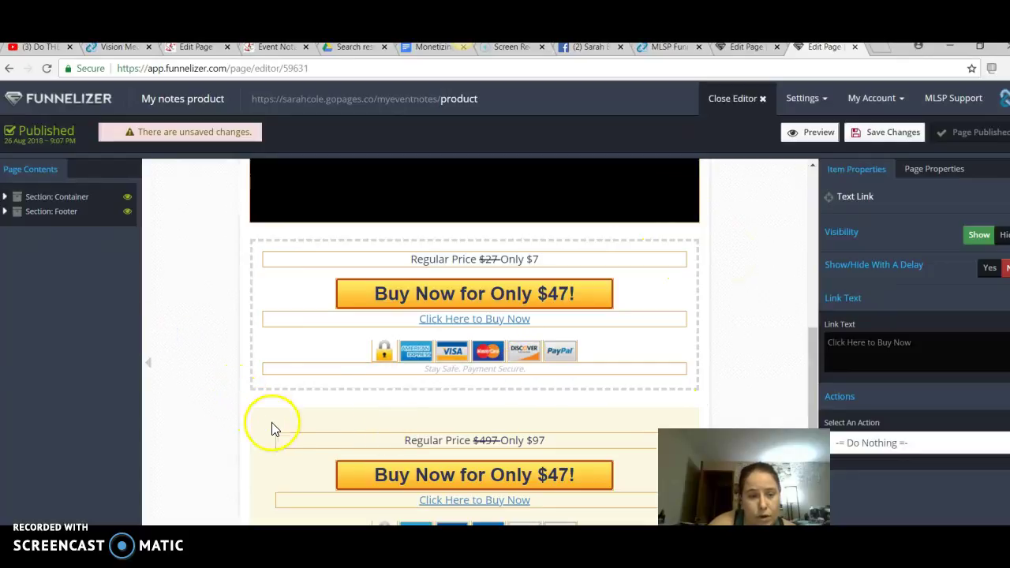
Save the page and hide the price line, the buy button and the "Click Here to Buy Now" link in the upper buy box
left_click(905, 141)
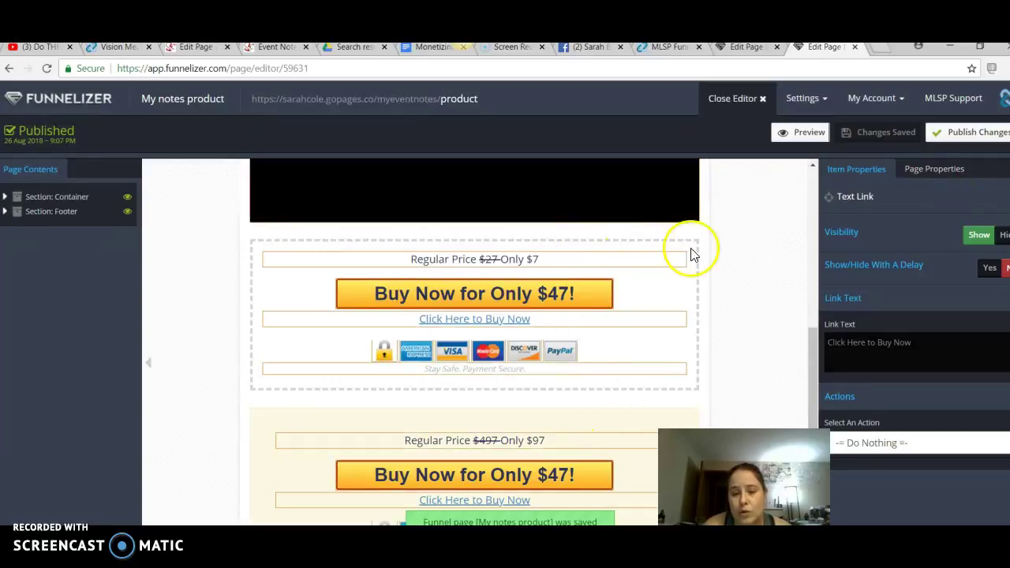
left_click(675, 262)
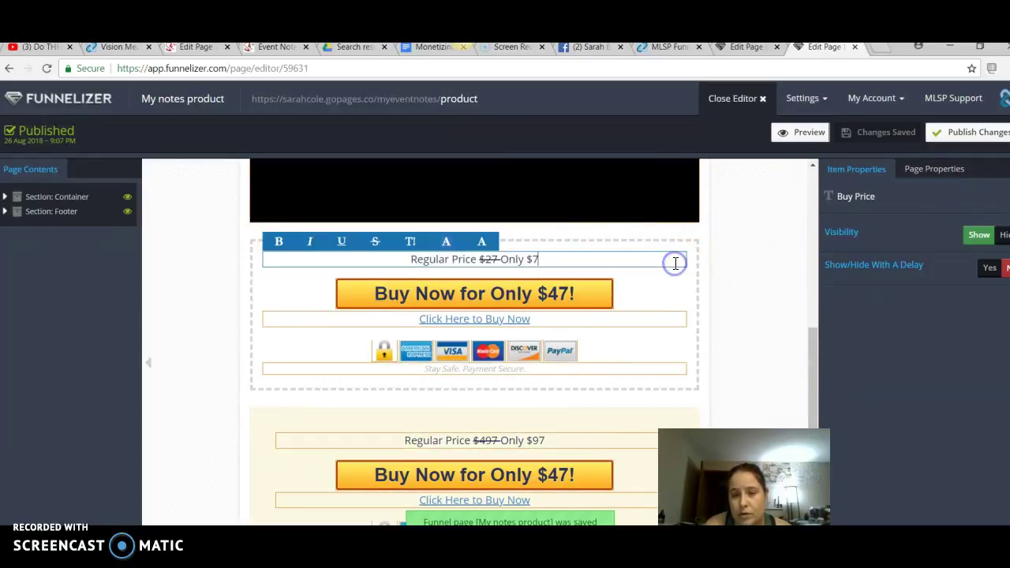
left_click(999, 237)
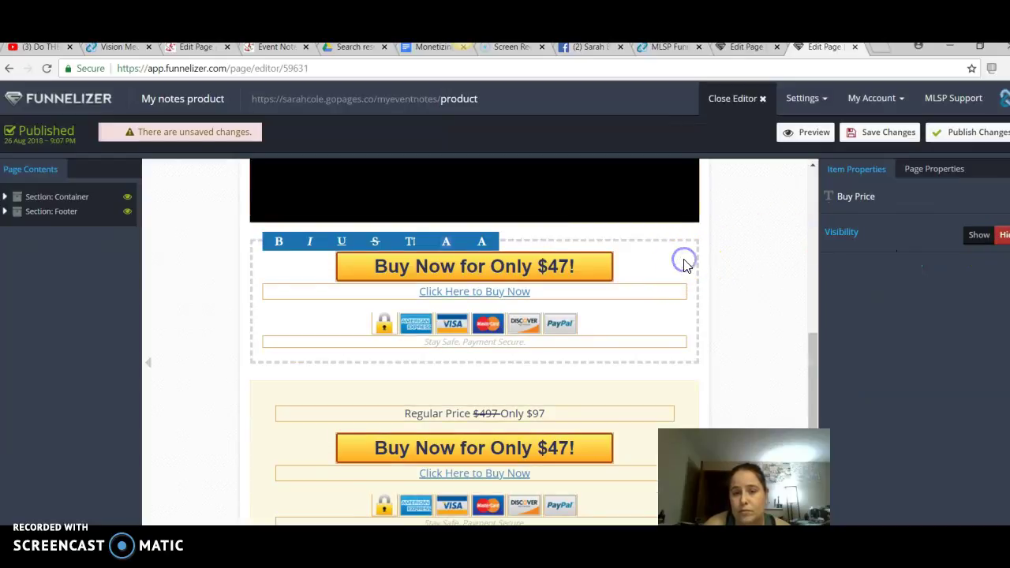
left_click(618, 413)
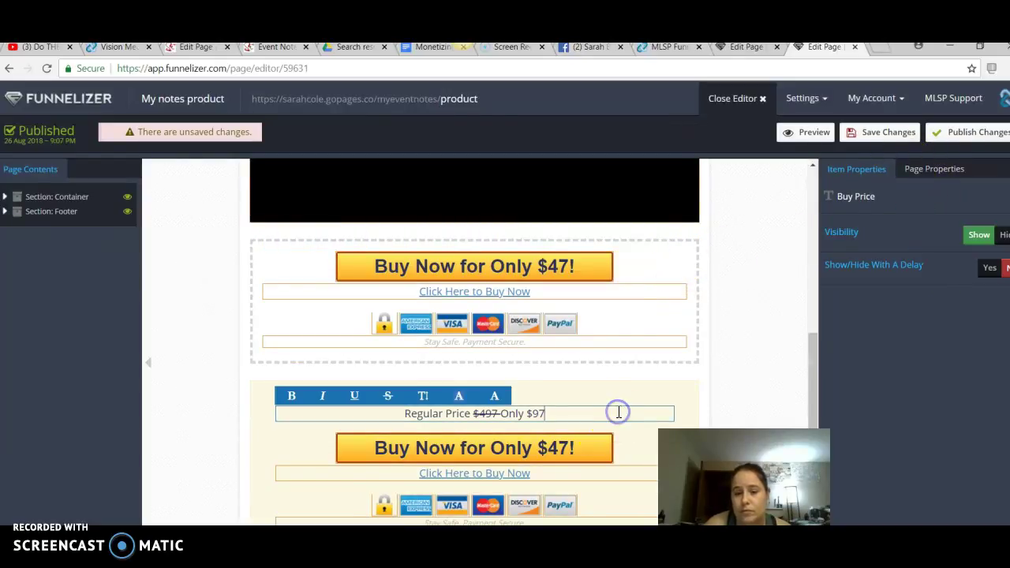
left_click(608, 269)
left_click(995, 235)
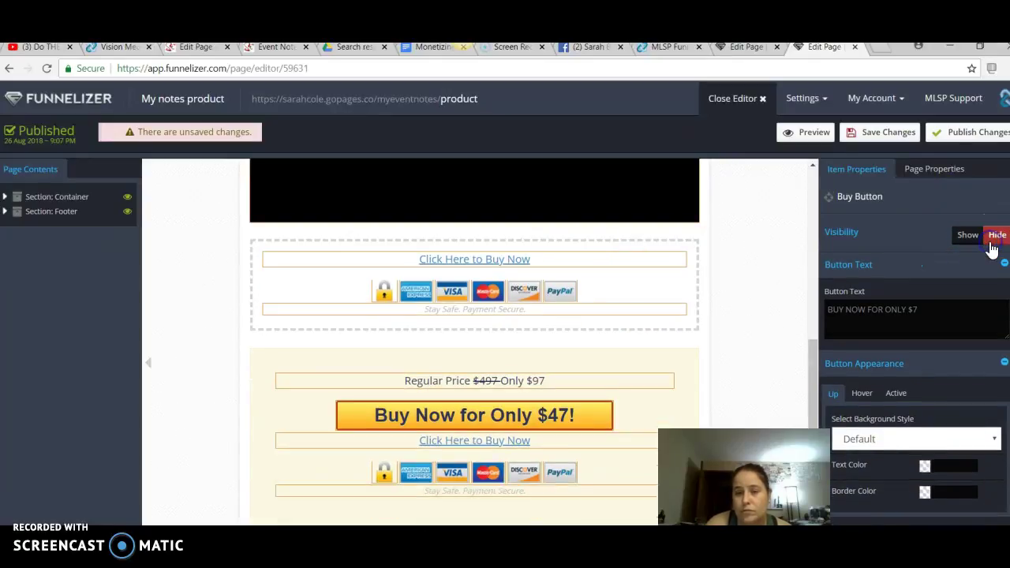
left_click(629, 264)
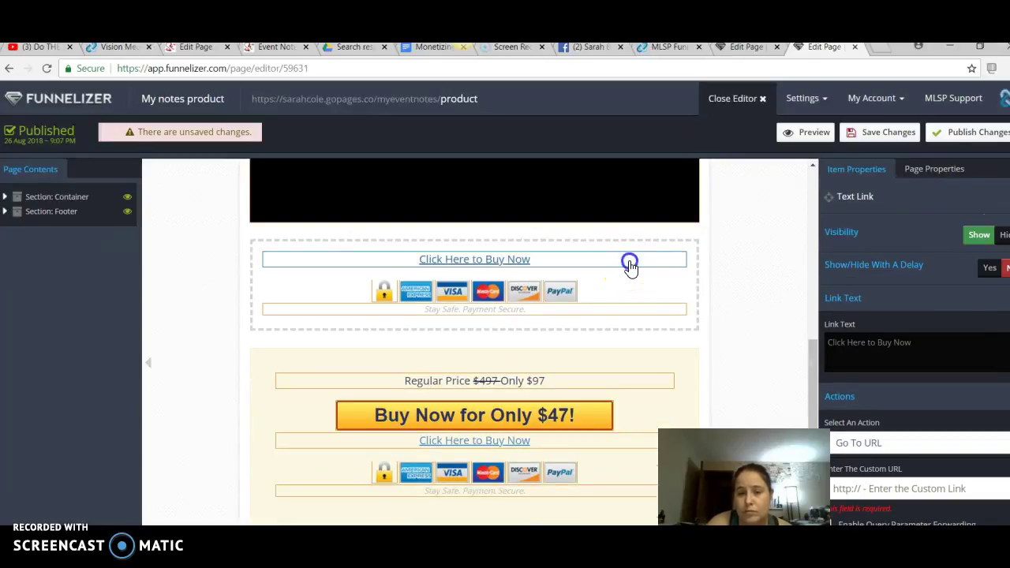
left_click(996, 237)
Hide the PayPal, Discover, Mastercard, Visa, Amex and lock icons in the upper buy box
left_click(573, 282)
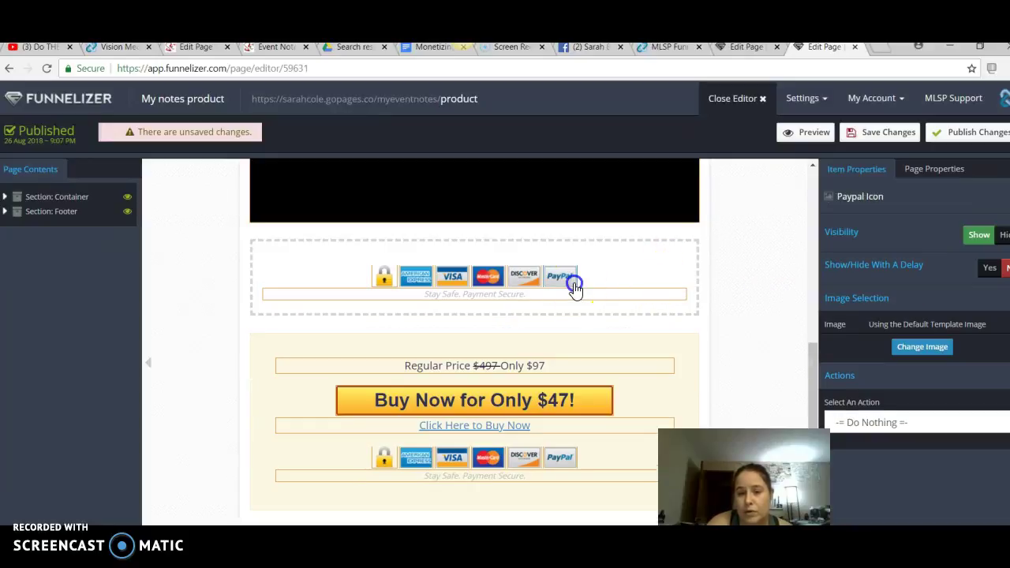
left_click(1002, 235)
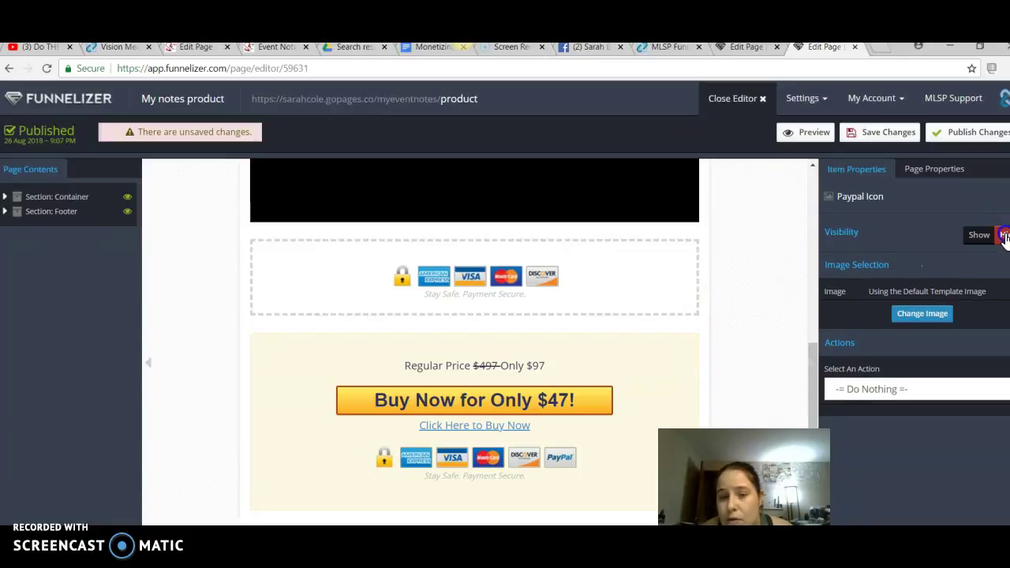
left_click(550, 278)
left_click(1002, 235)
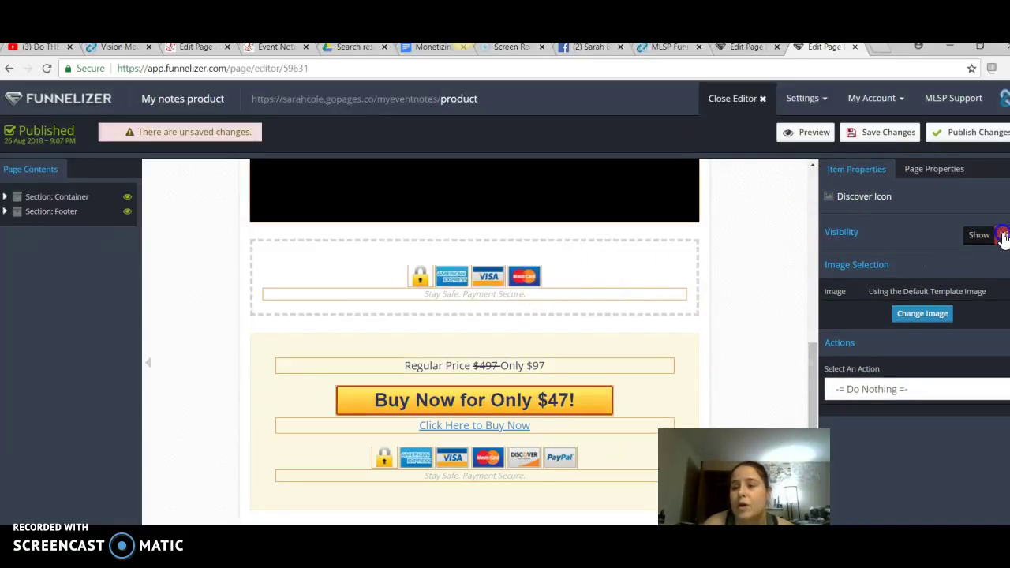
left_click(520, 276)
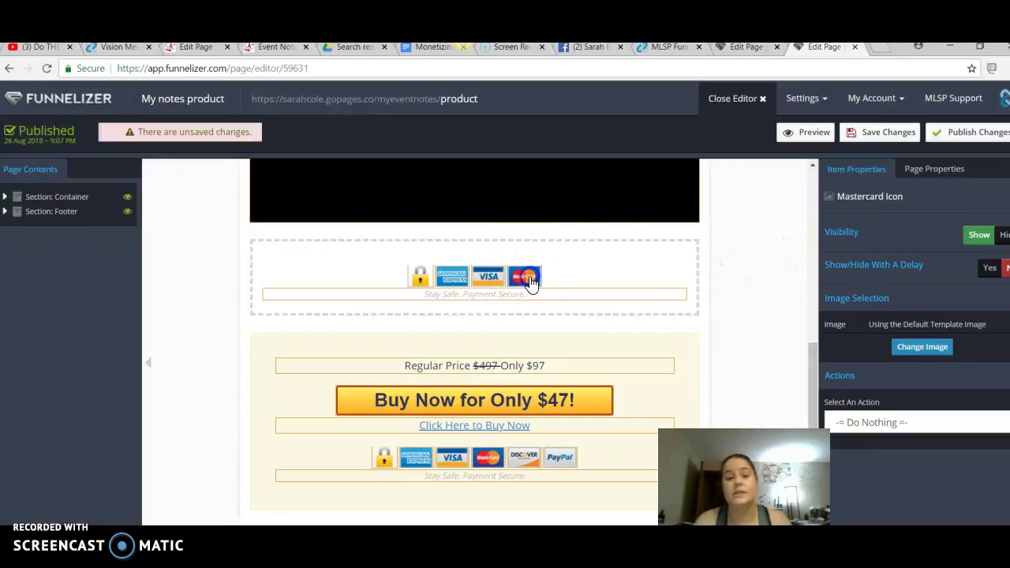
left_click(1004, 235)
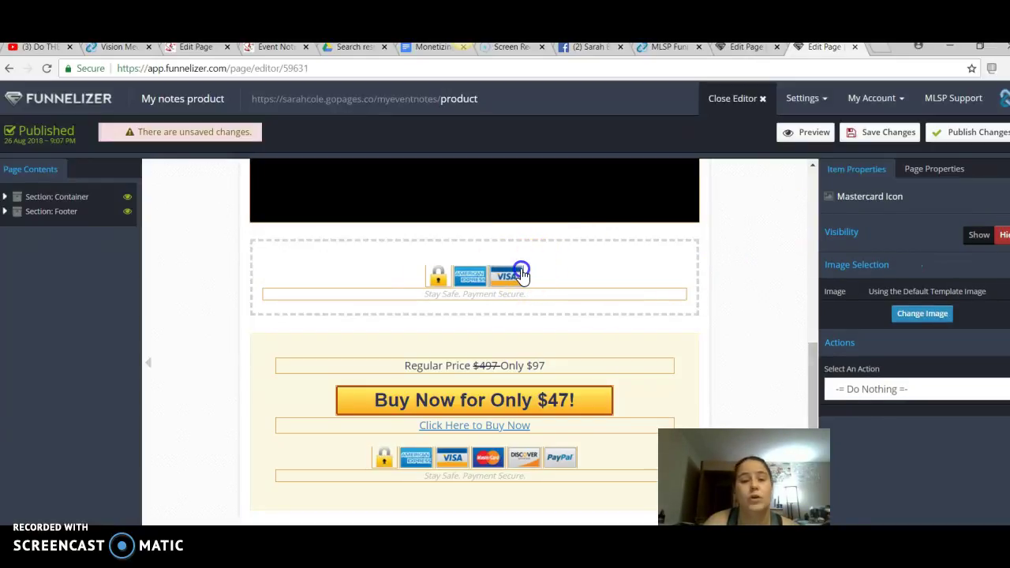
left_click(519, 272)
left_click(1003, 235)
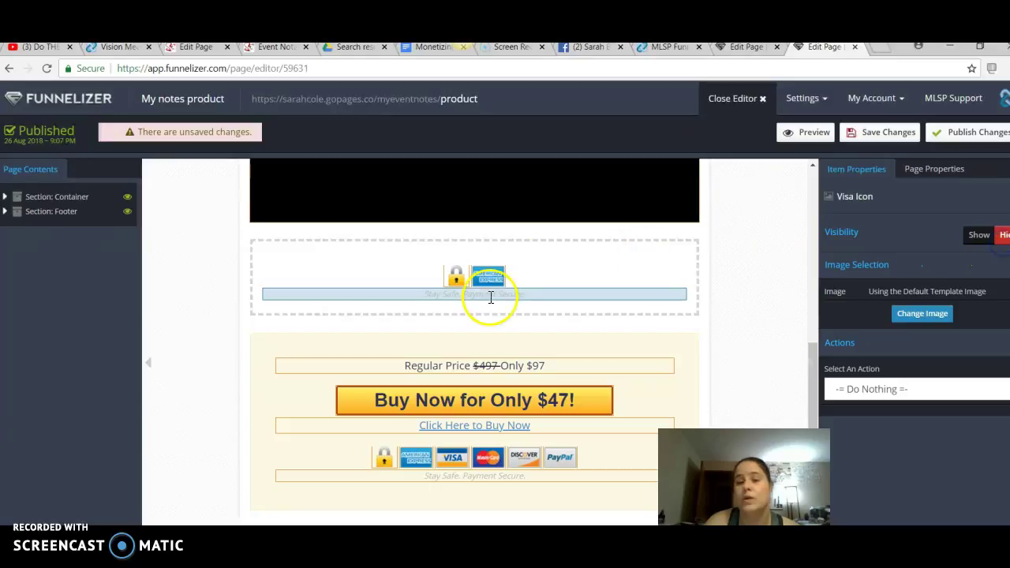
left_click(489, 278)
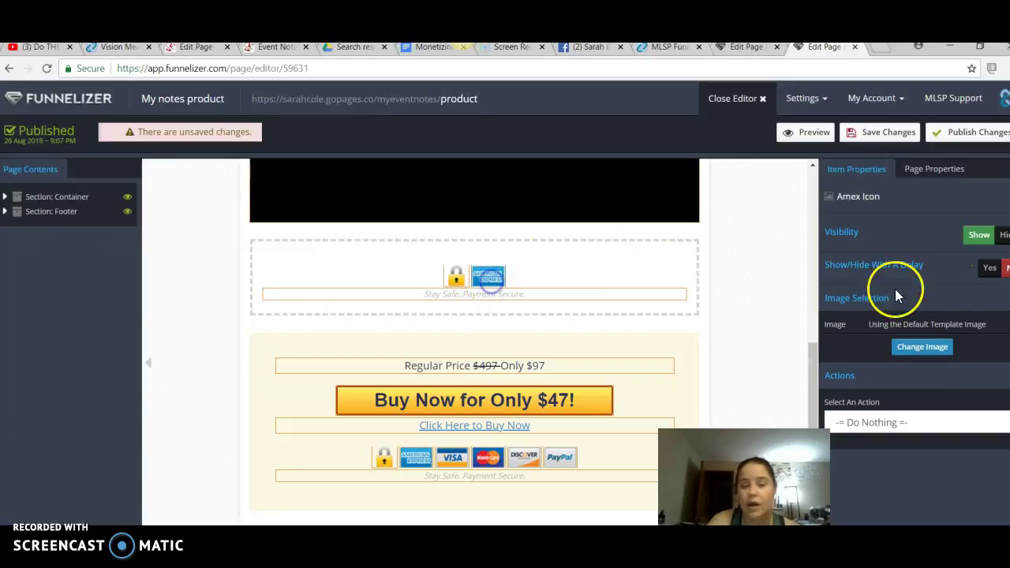
left_click(1004, 235)
left_click(475, 273)
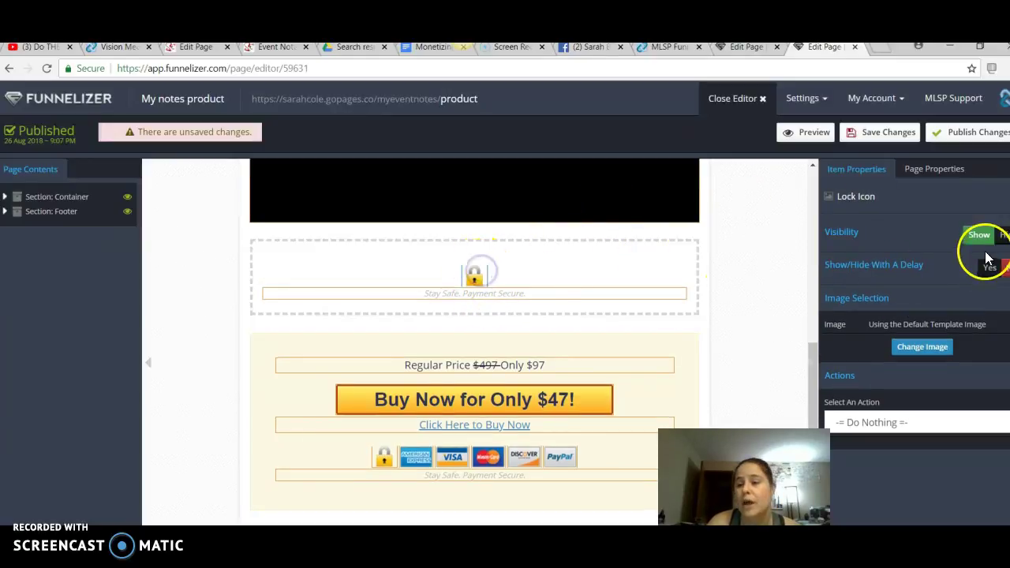
left_click(1002, 235)
Hide the "Stay Safe. Payment Secure." text in the upper buy box
left_click(597, 271)
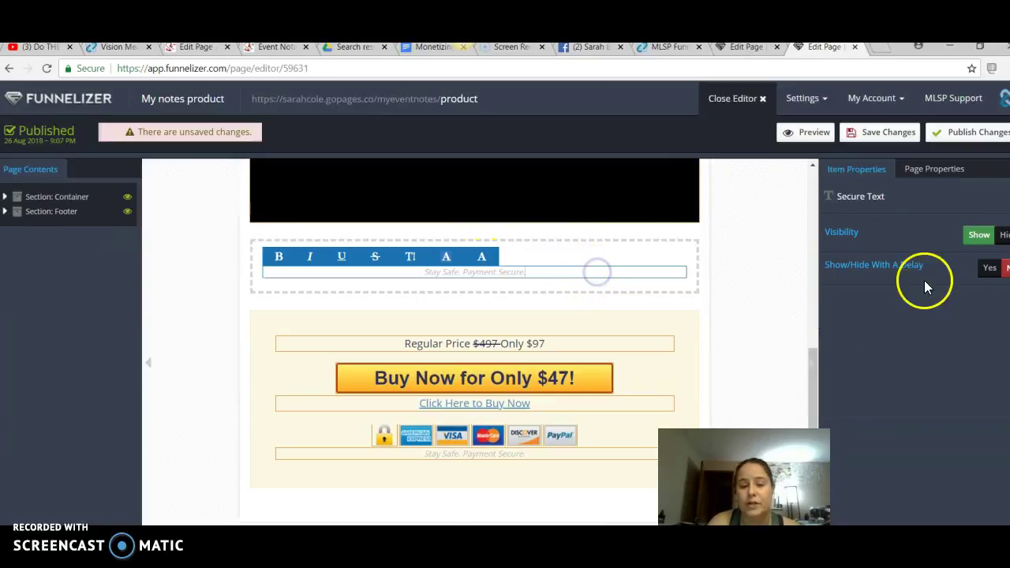
left_click(1004, 235)
left_click(553, 254)
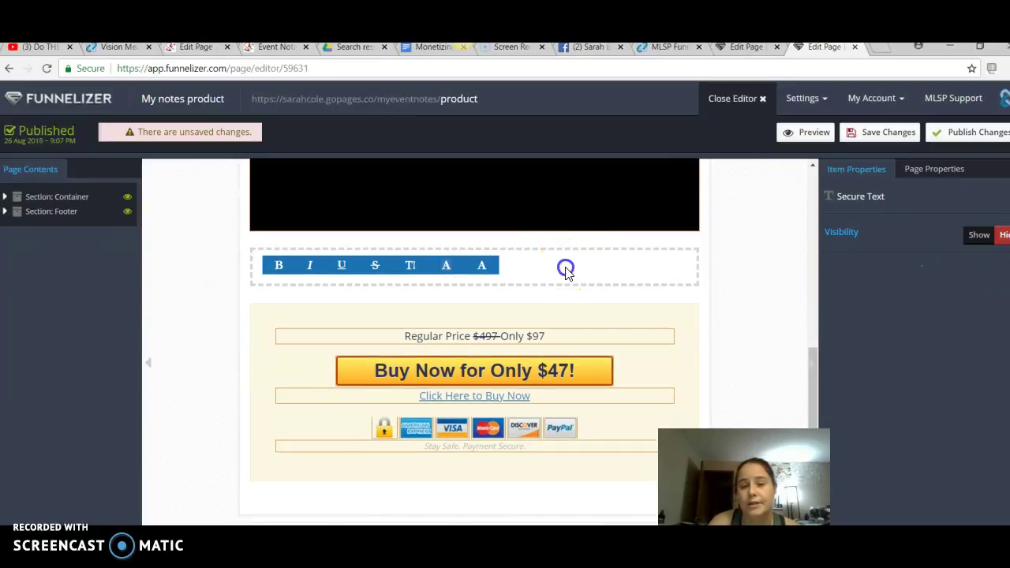
left_click(978, 234)
left_click(1004, 235)
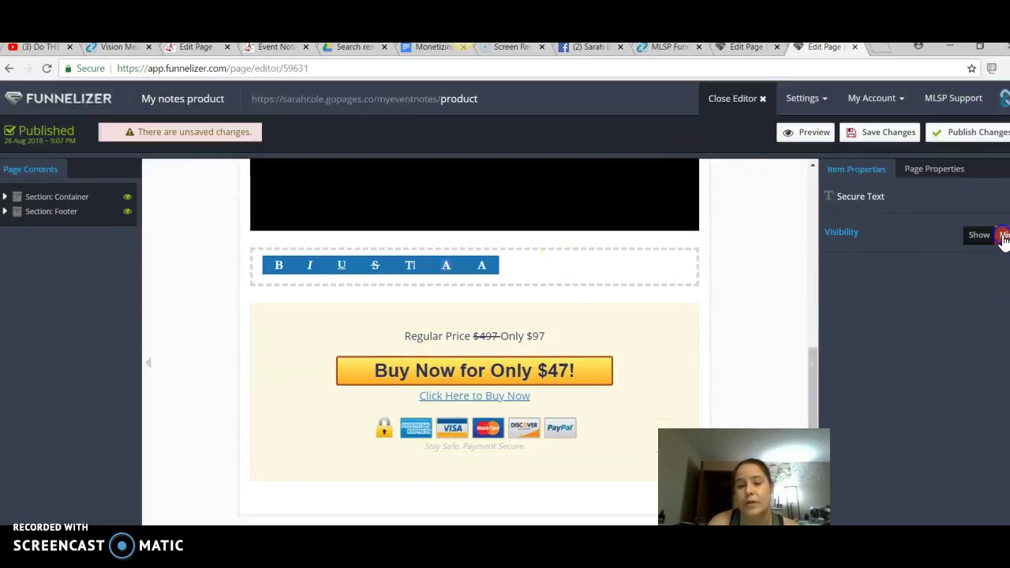
Change the price line in the lower buy box to a struck-through regular price of $27 and only $7
left_click(627, 297)
left_click(563, 335)
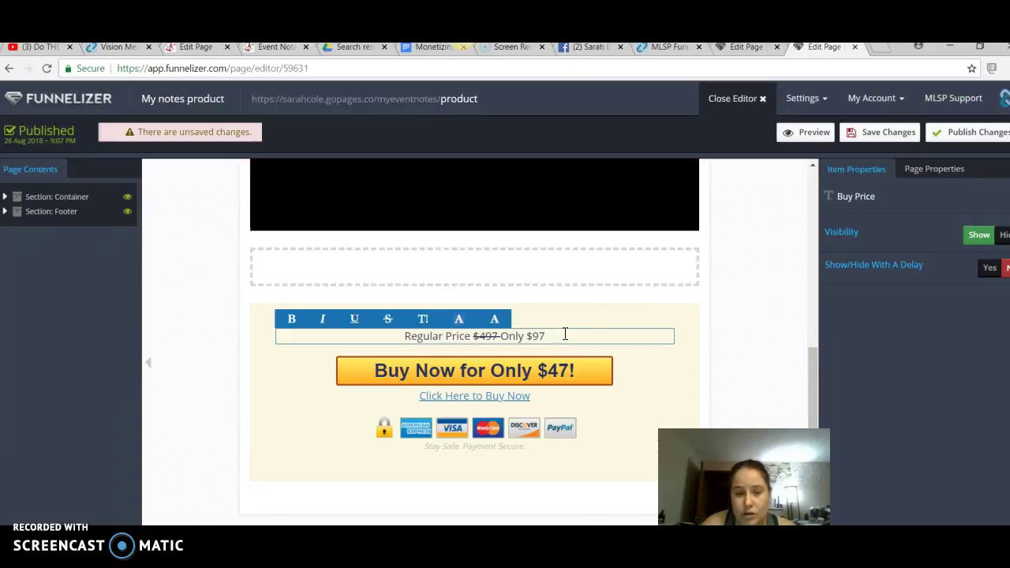
key("BackSpace")
key("BackSpace")
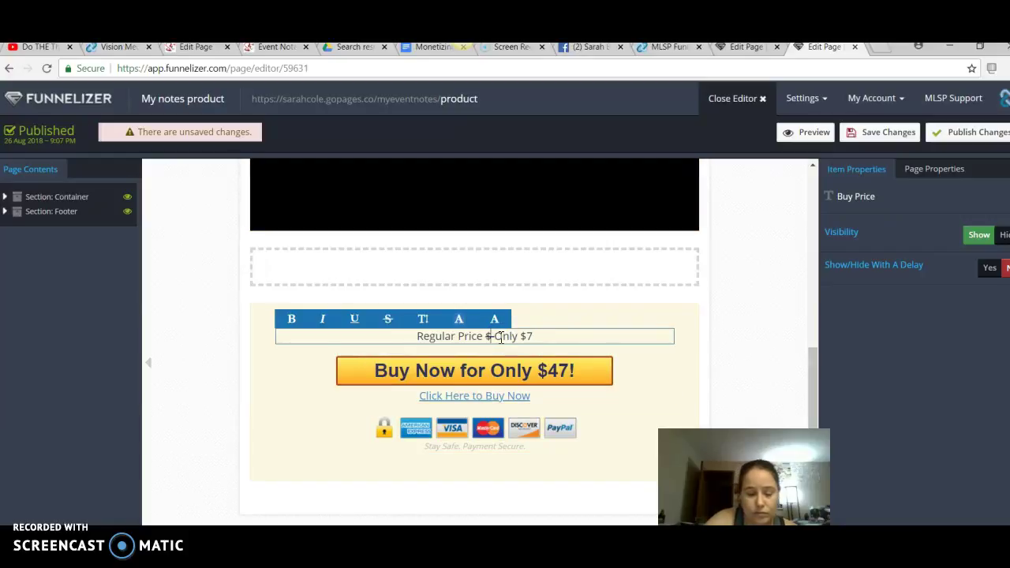
type("27")
Set the lower buy button's text to "Buy Now for Only $7!"
left_click(575, 373)
left_click(911, 350)
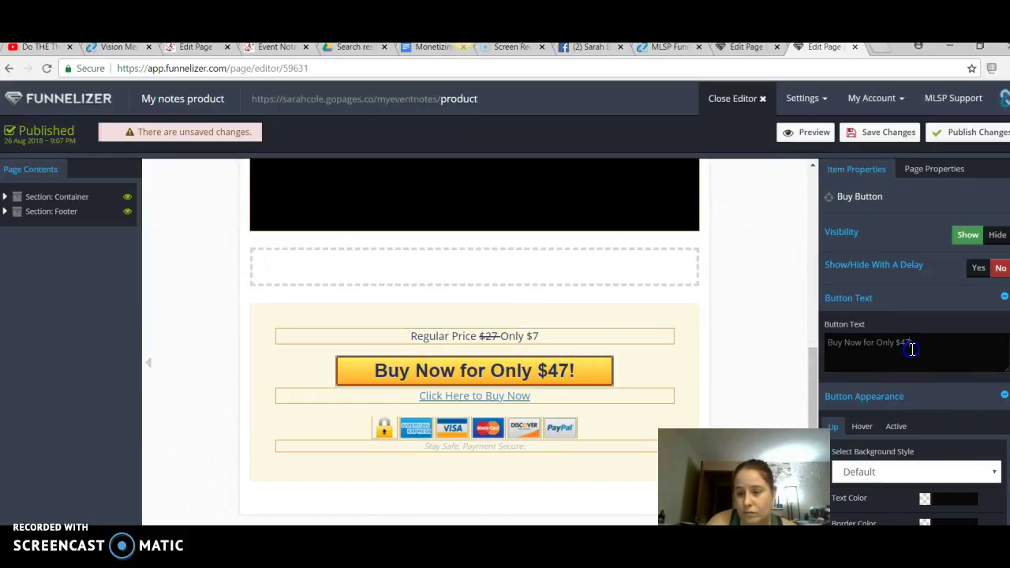
key("BackSpace")
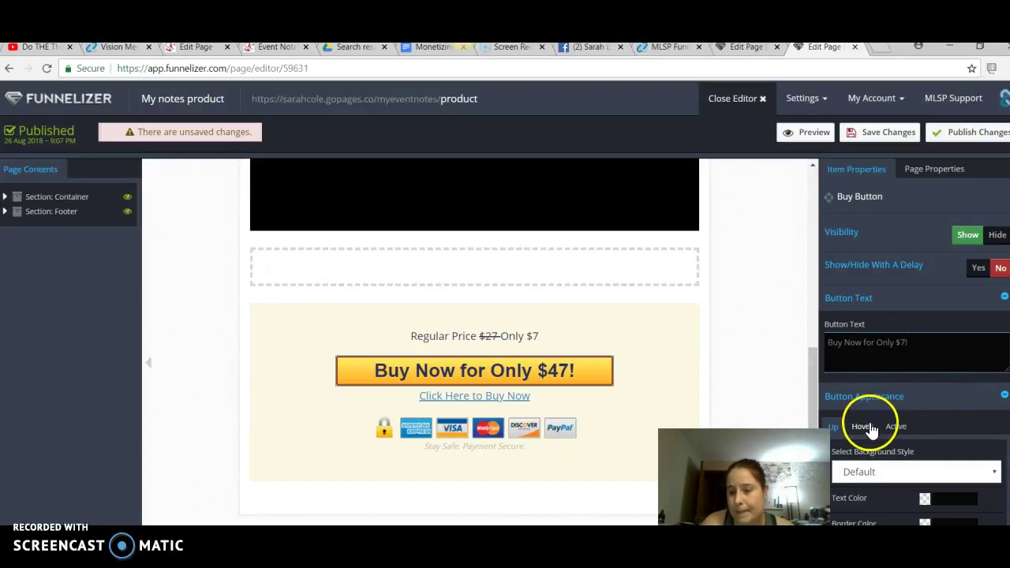
Save and publish the page with the lower buy button hidden, and show the button again
left_click(996, 236)
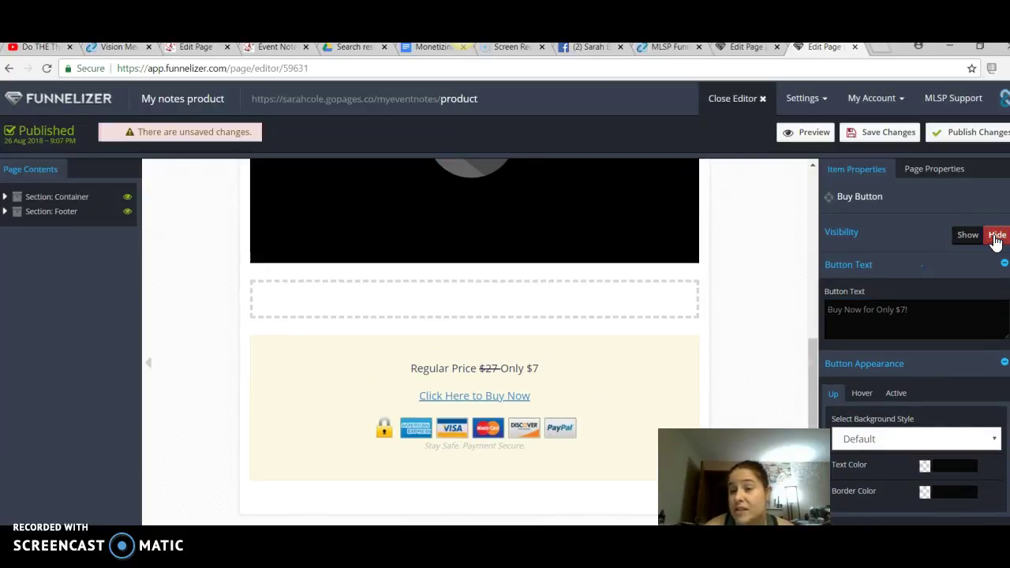
left_click(876, 131)
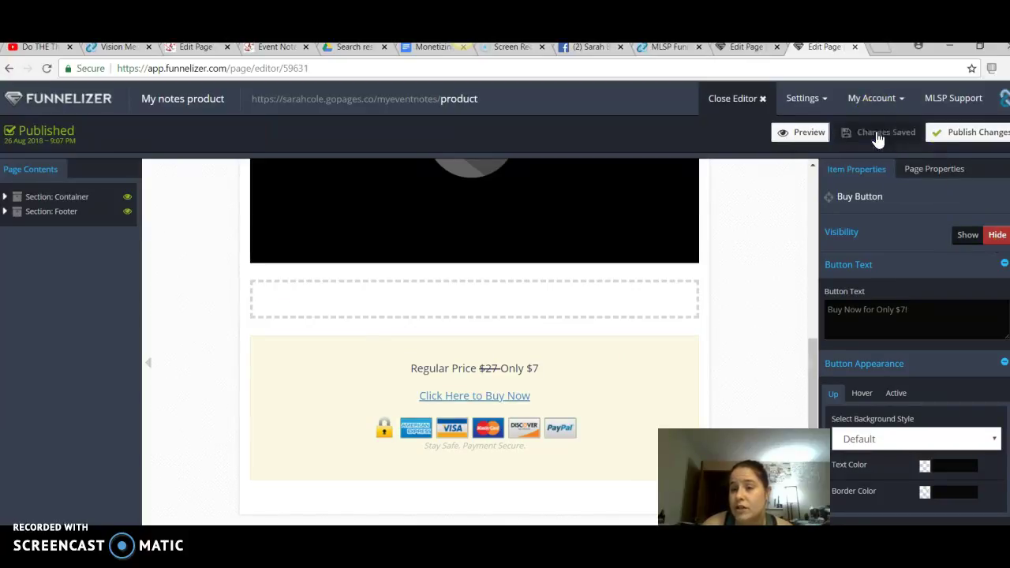
left_click(934, 132)
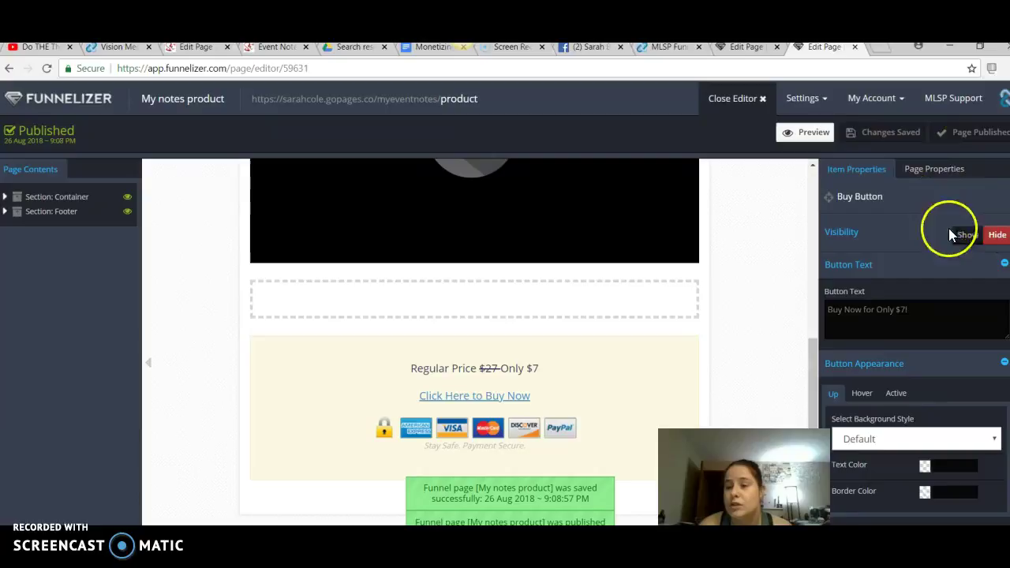
left_click(970, 237)
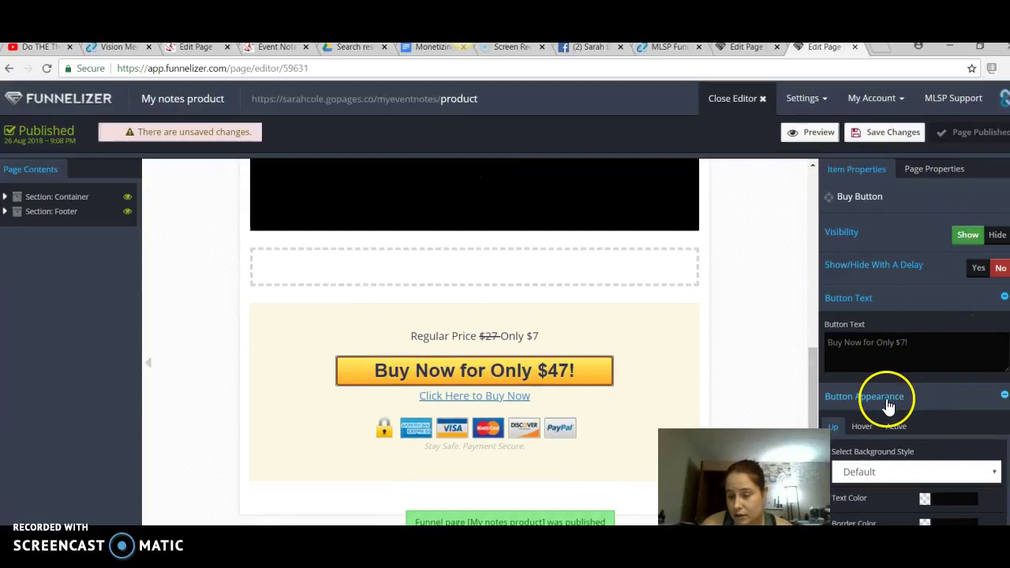
Look through the buy button's appearance settings and the page's properties for a setting that affects the button's displayed text
scroll(913, 375, "down", 2)
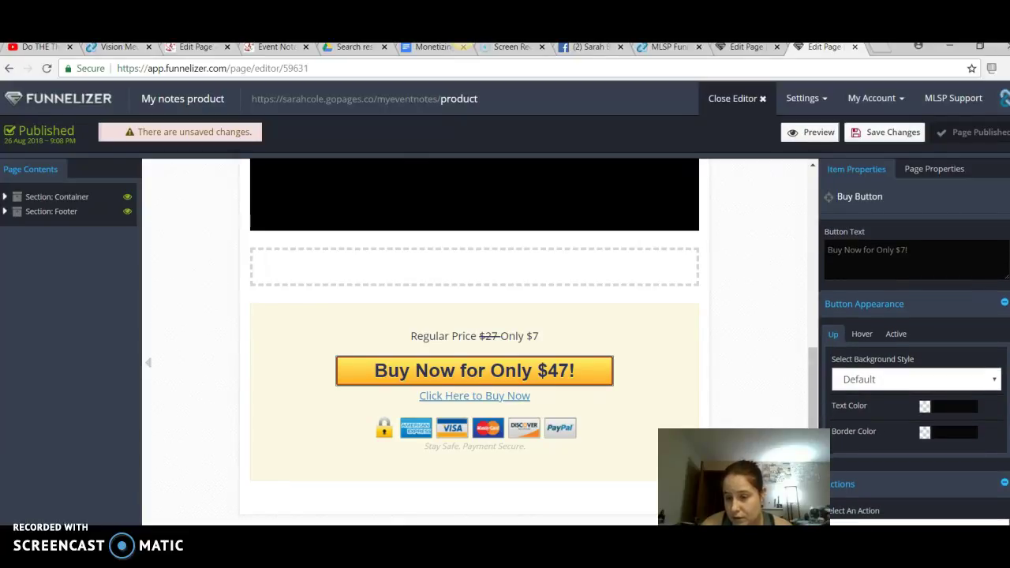
left_click(925, 407)
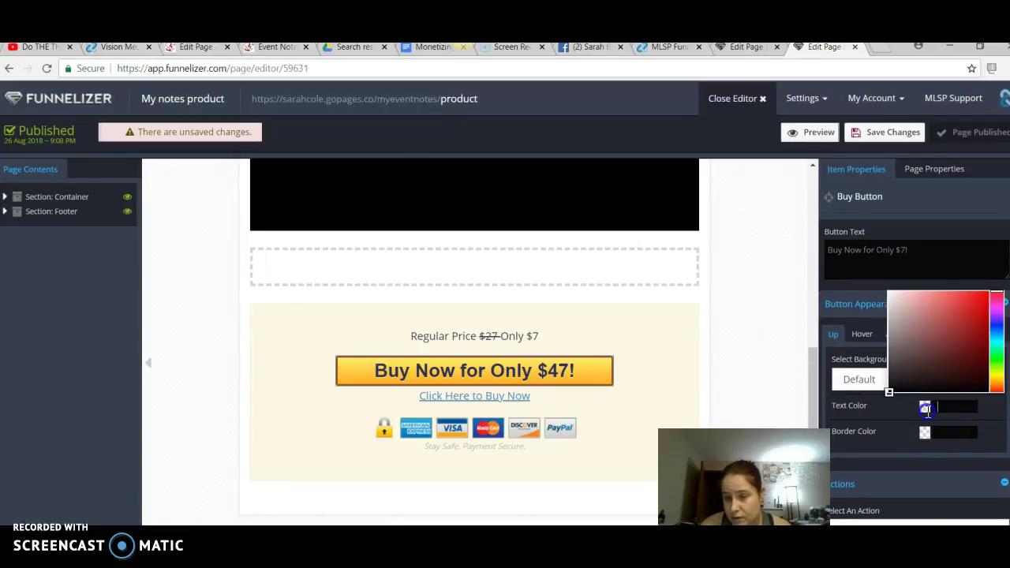
left_click(836, 365)
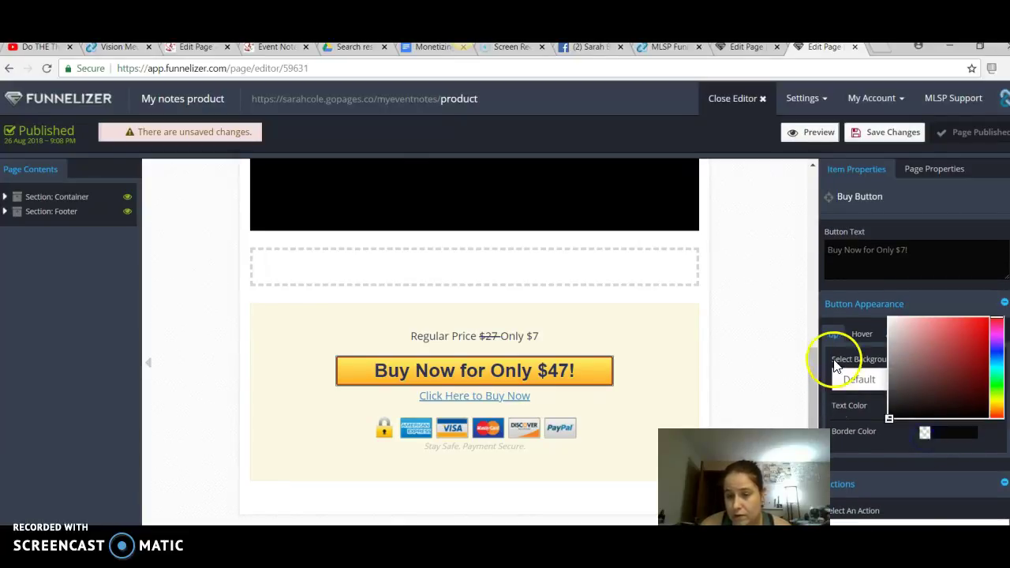
left_click(847, 314)
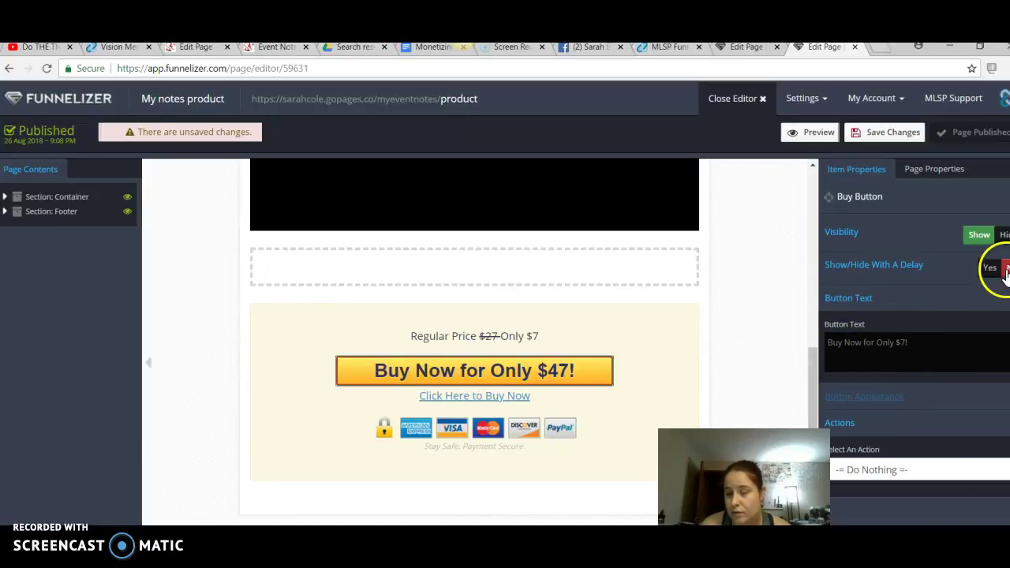
left_click(918, 170)
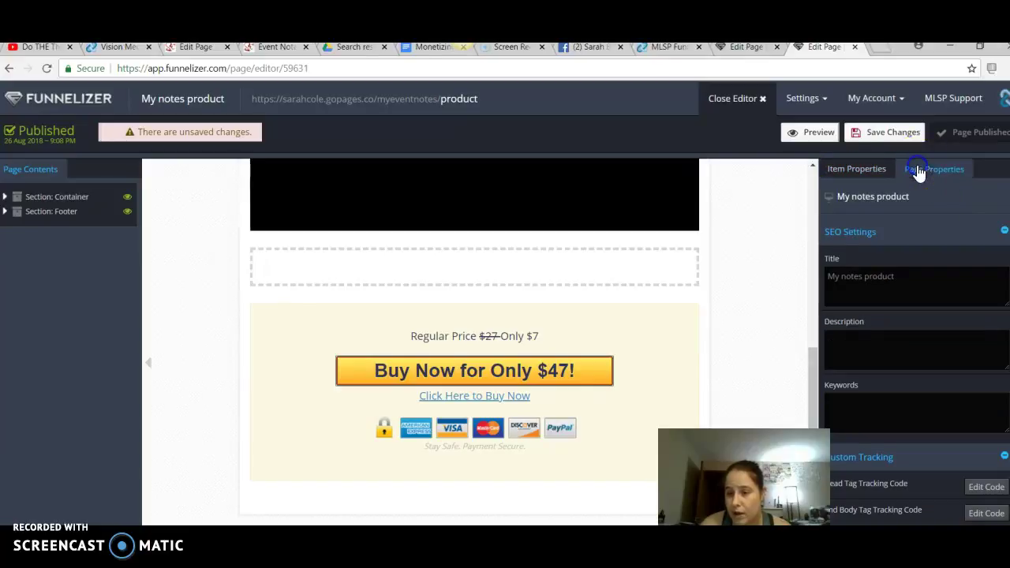
left_click(903, 280)
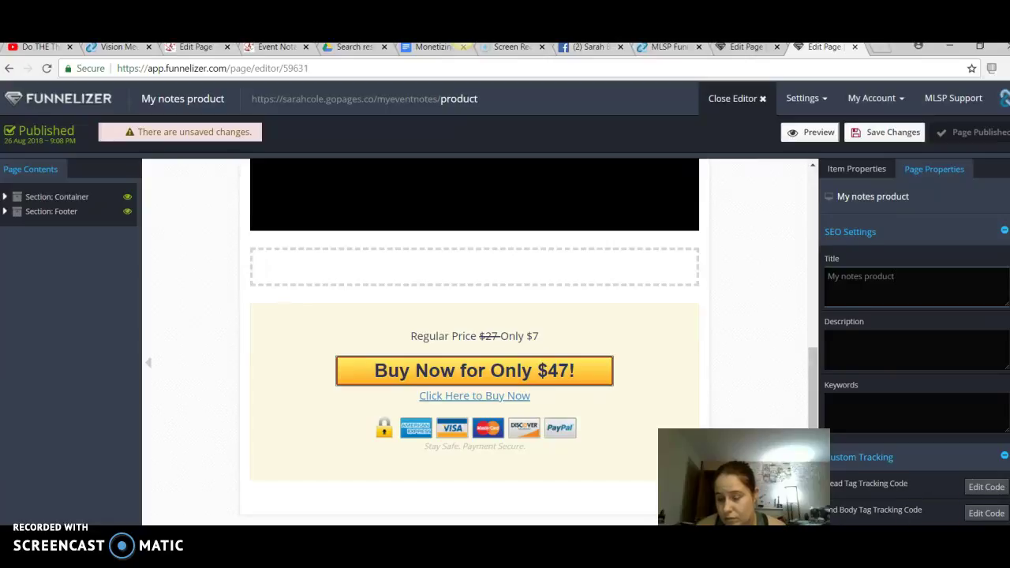
scroll(915, 355, "down", 3)
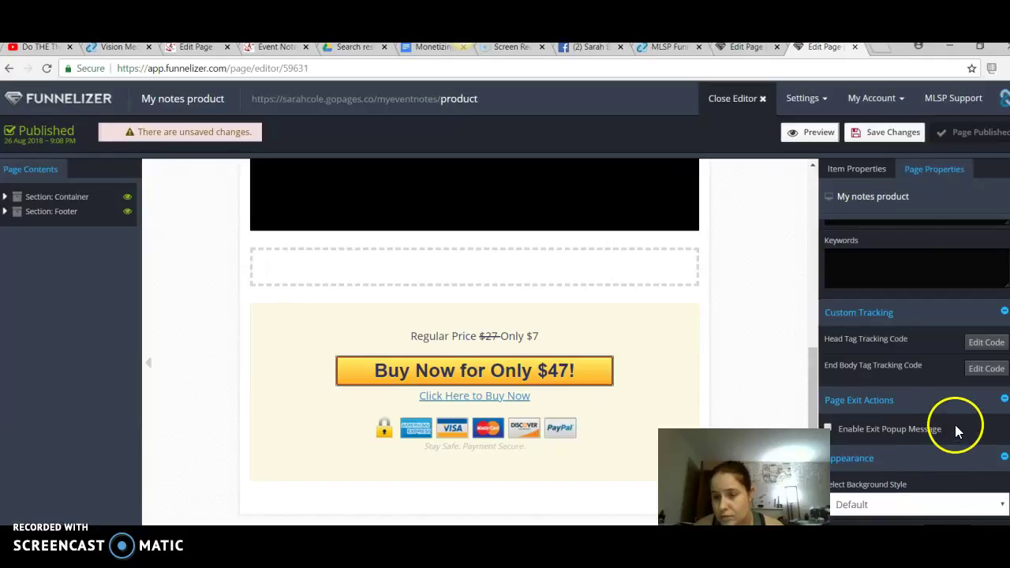
left_click(871, 168)
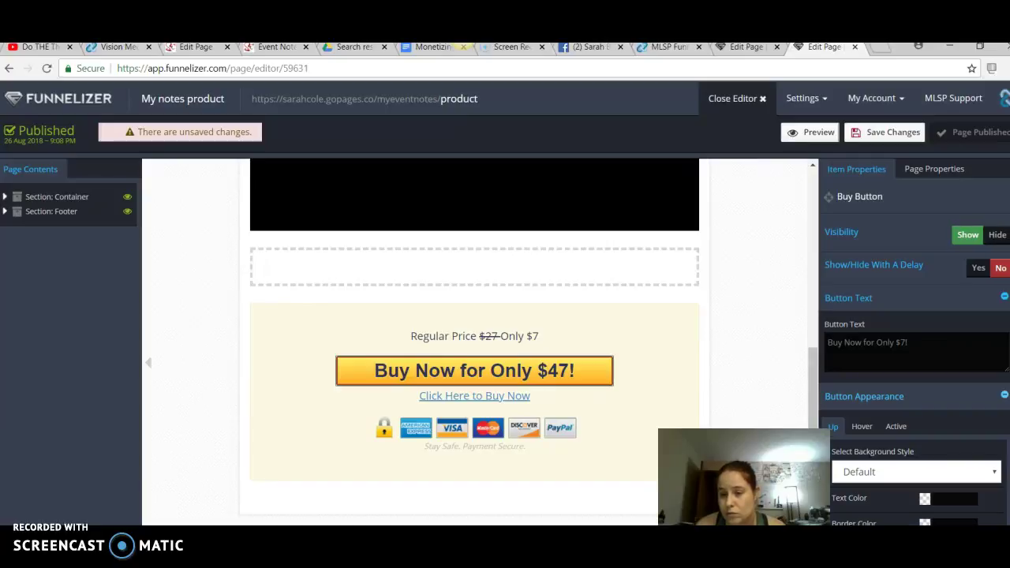
Try a solid green background, #3b941f, on the lower buy button and restore the default background style
scroll(913, 375, "down", 1)
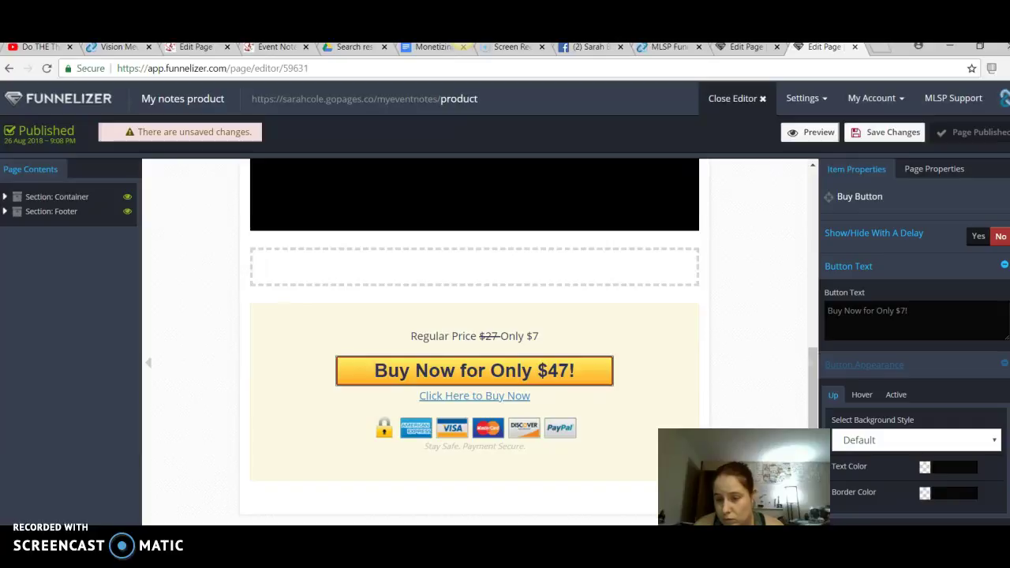
left_click(995, 443)
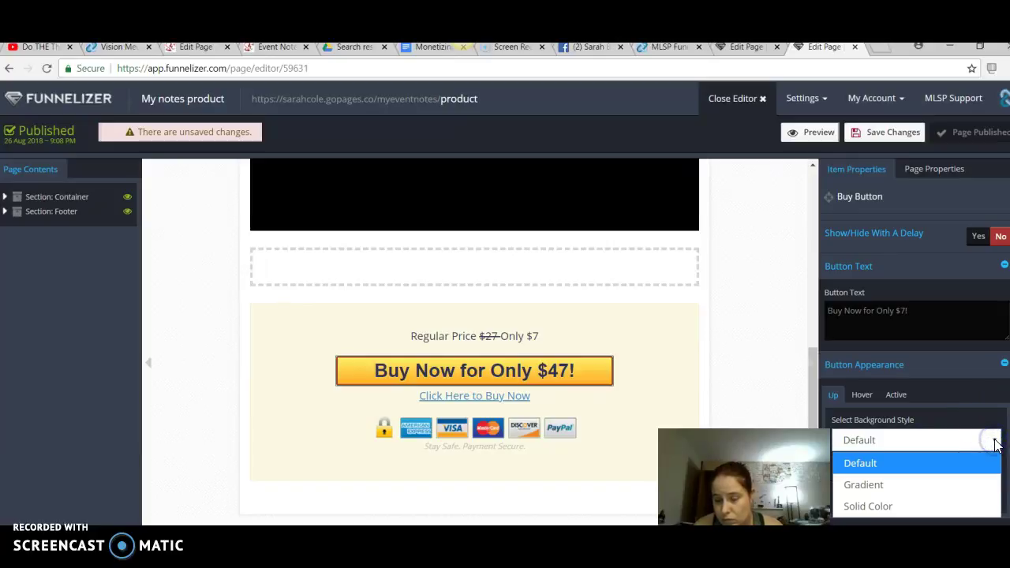
left_click(939, 504)
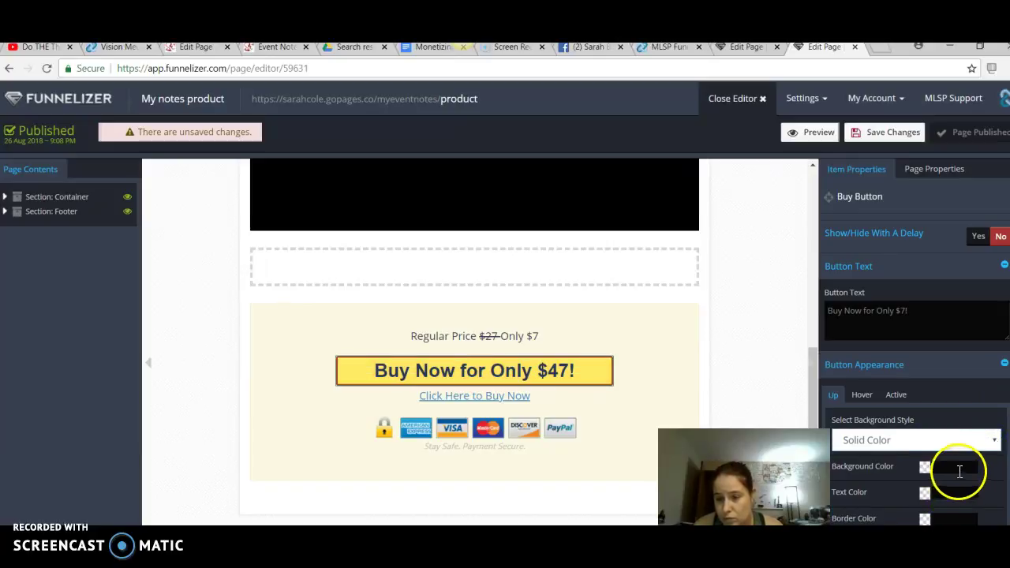
left_click(924, 467)
left_click_drag(997, 432, 997, 427)
left_click(967, 394)
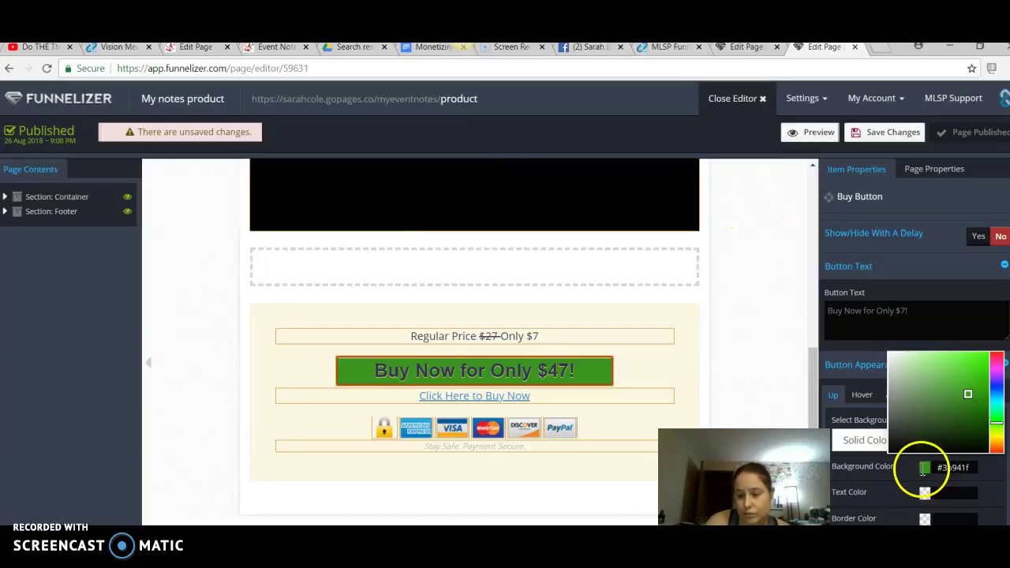
left_click(876, 475)
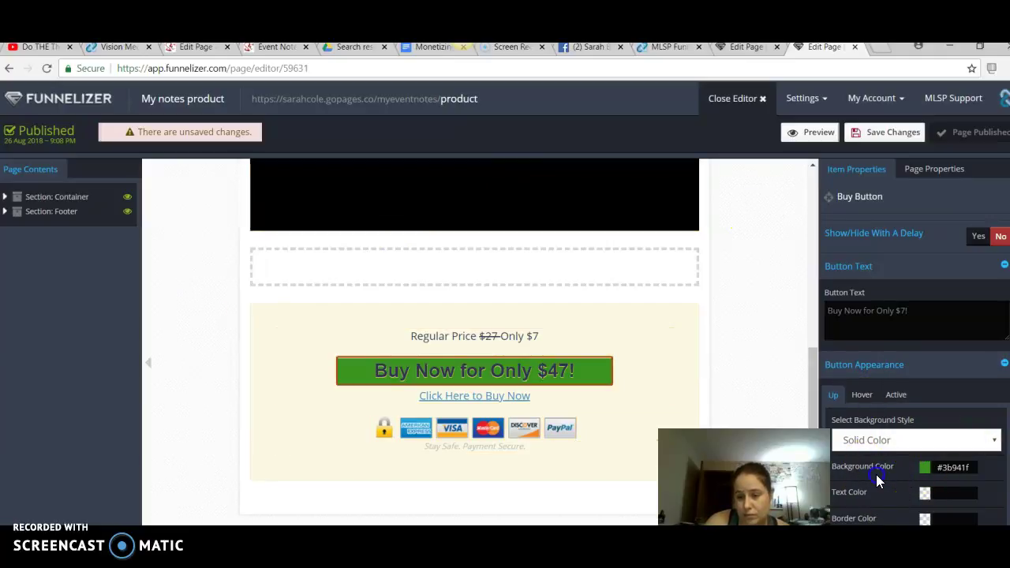
left_click(994, 444)
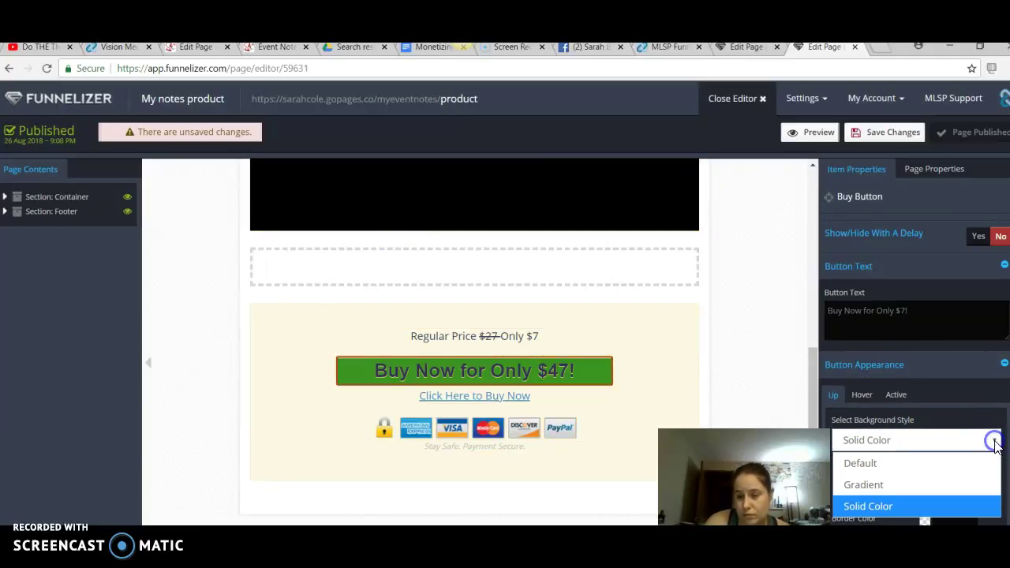
left_click(927, 469)
Check the buy button's Active and Hover appearance settings and save the page
left_click(896, 398)
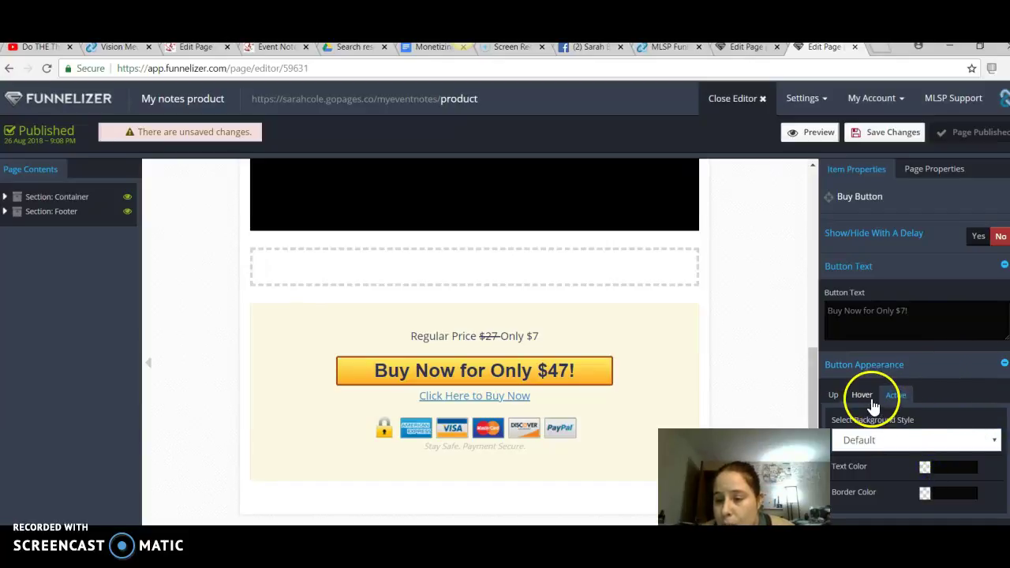
left_click(862, 396)
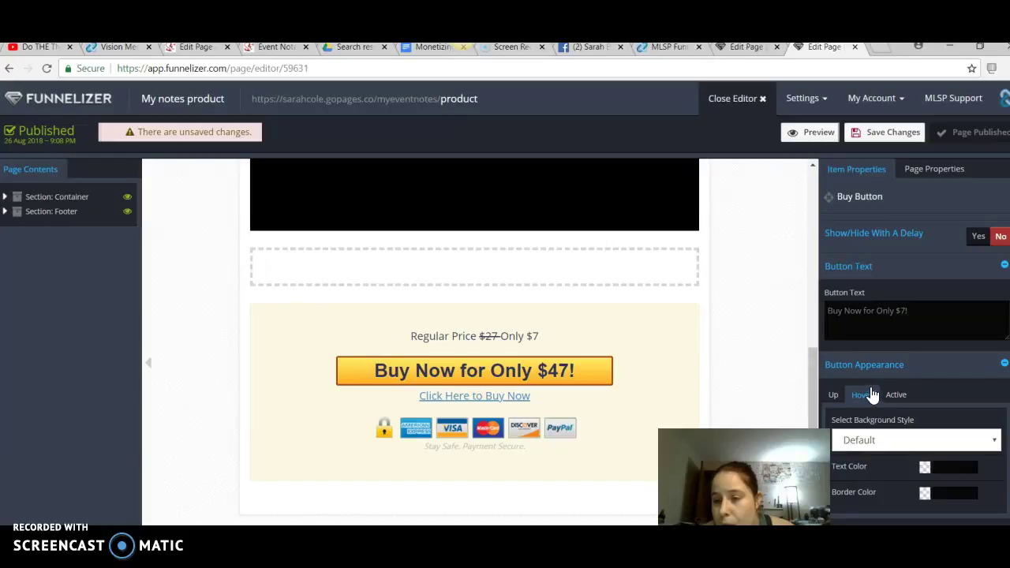
left_click(997, 338)
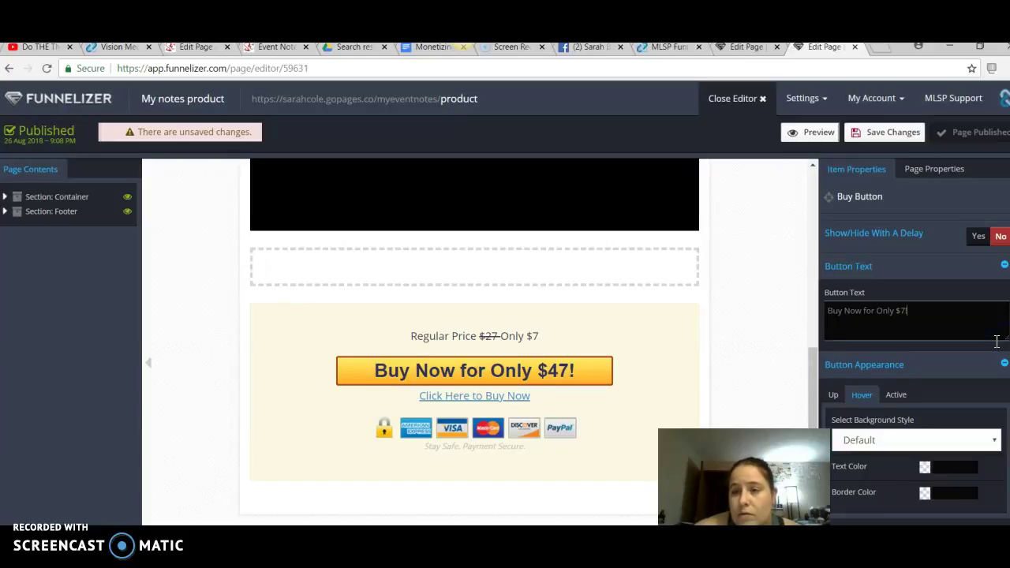
left_click(892, 130)
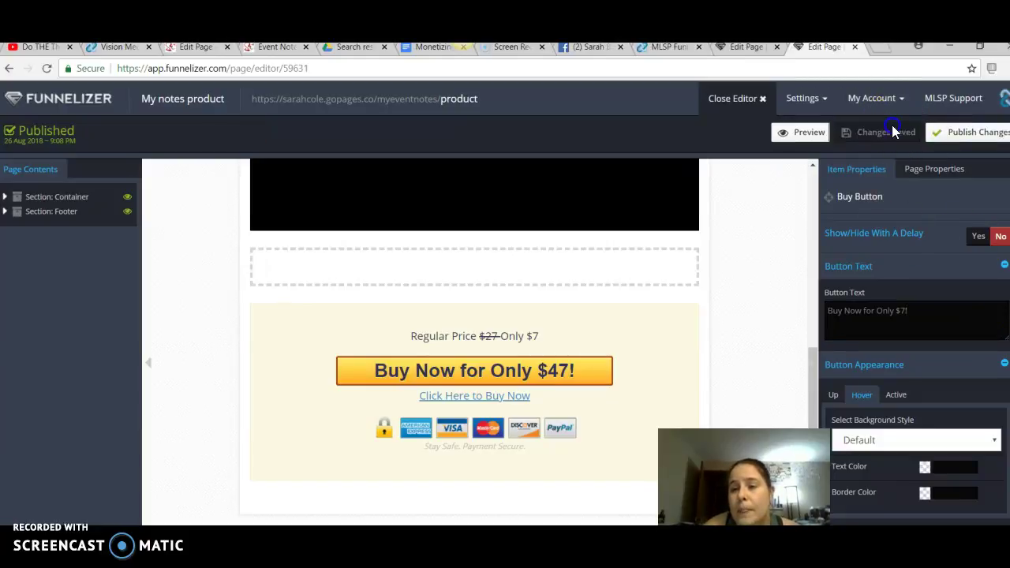
left_click(781, 270)
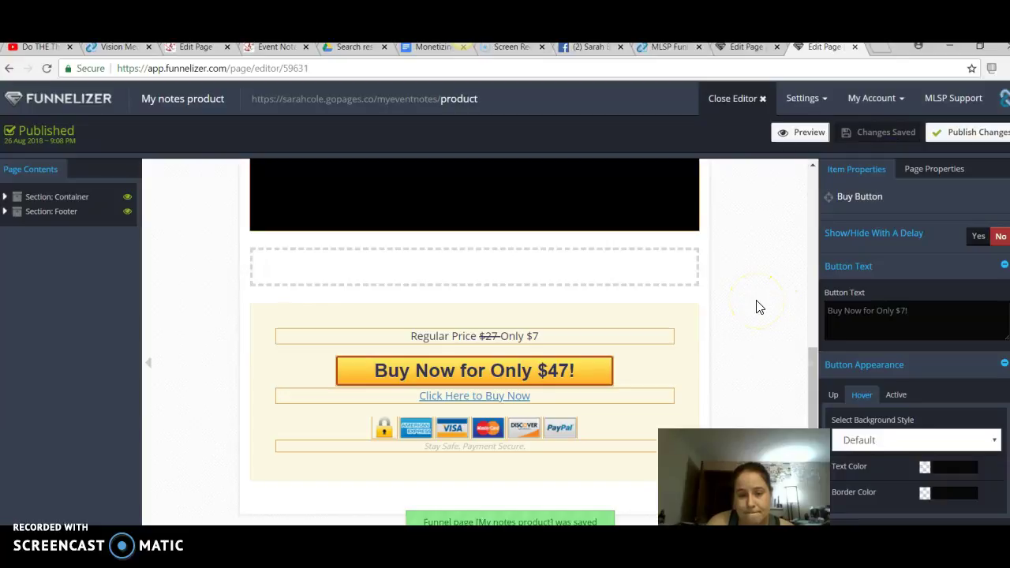
left_click(602, 376)
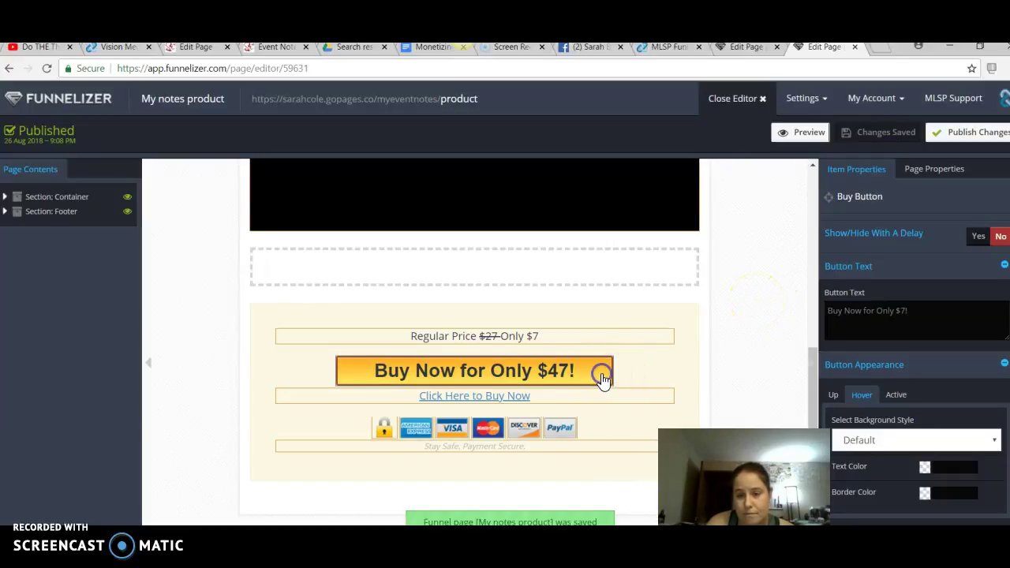
left_click(582, 491)
left_click(851, 292)
left_click(909, 327)
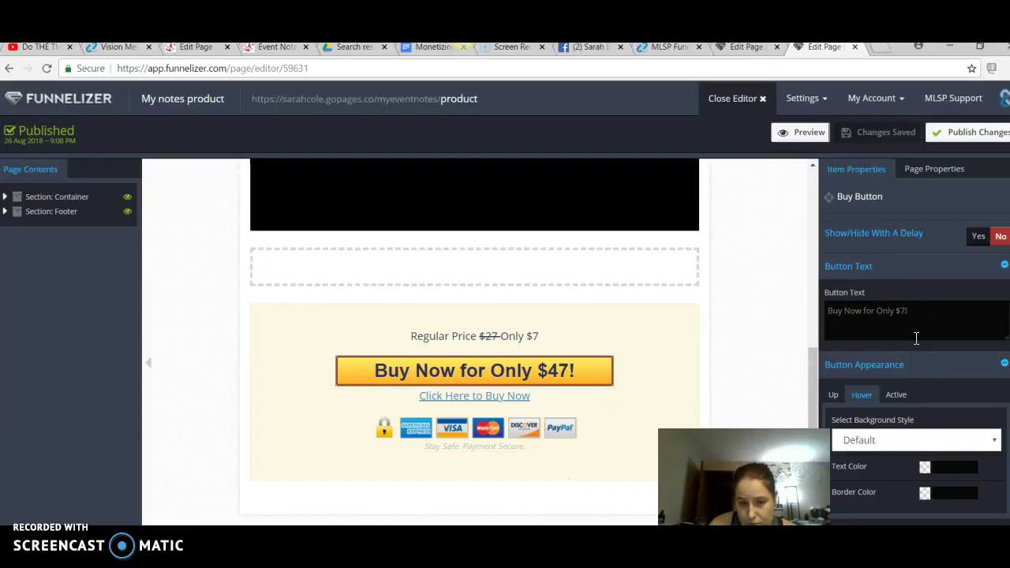
left_click(569, 452)
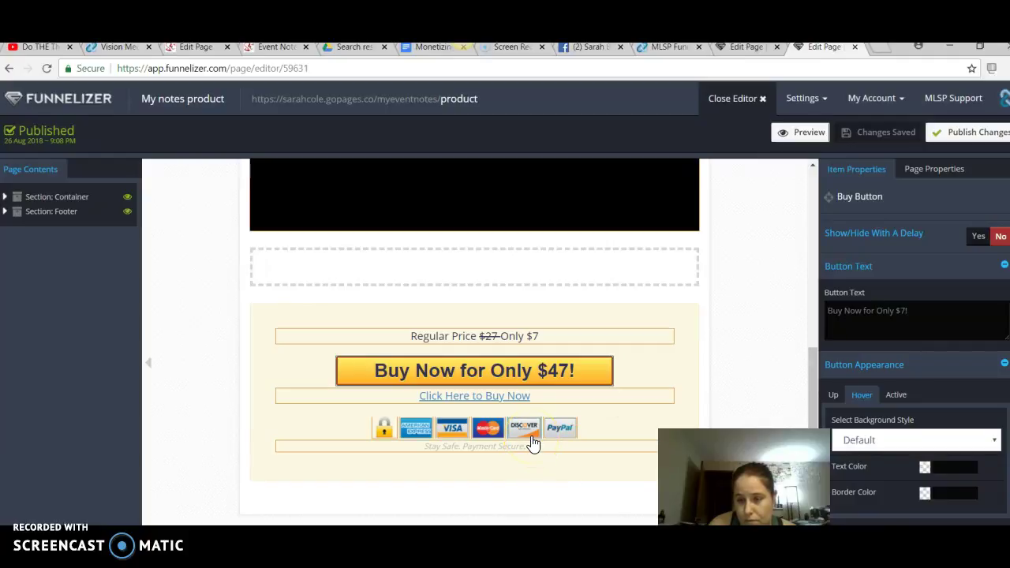
Hide the Discover, Mastercard, Visa and Amex icons below the buy button, keeping the lock and PayPal icons
left_click(530, 438)
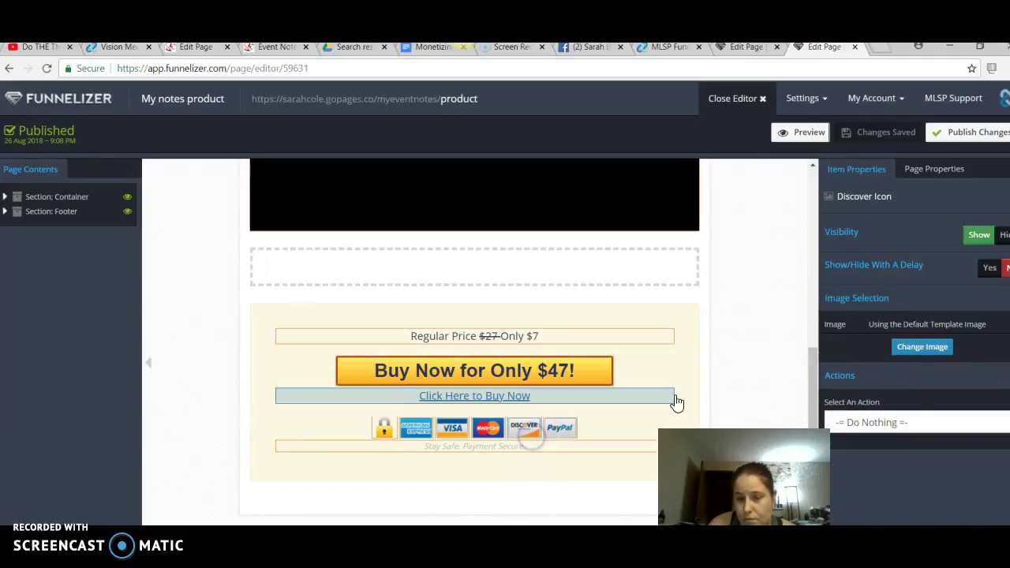
left_click(999, 234)
left_click(509, 427)
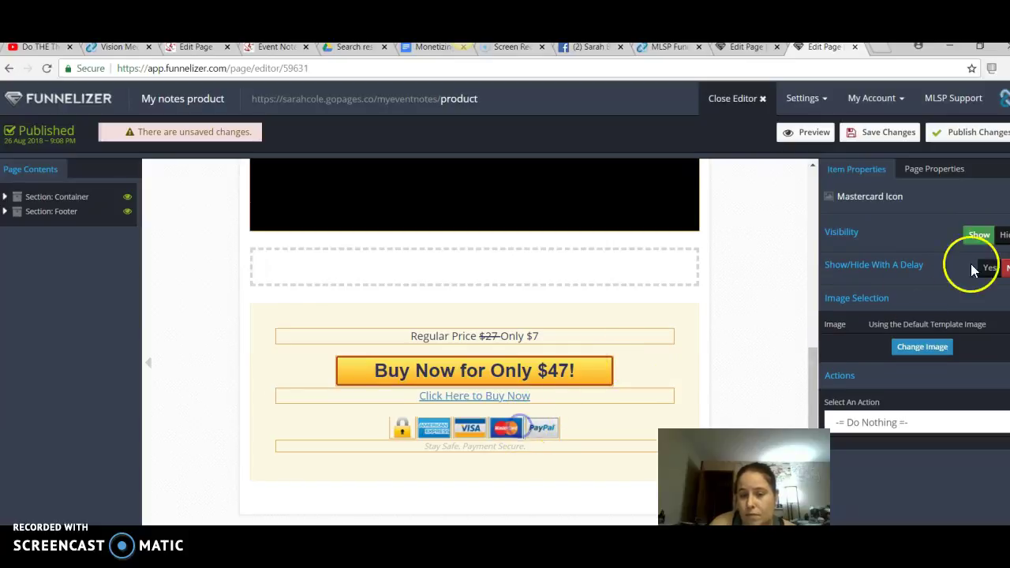
left_click(1000, 234)
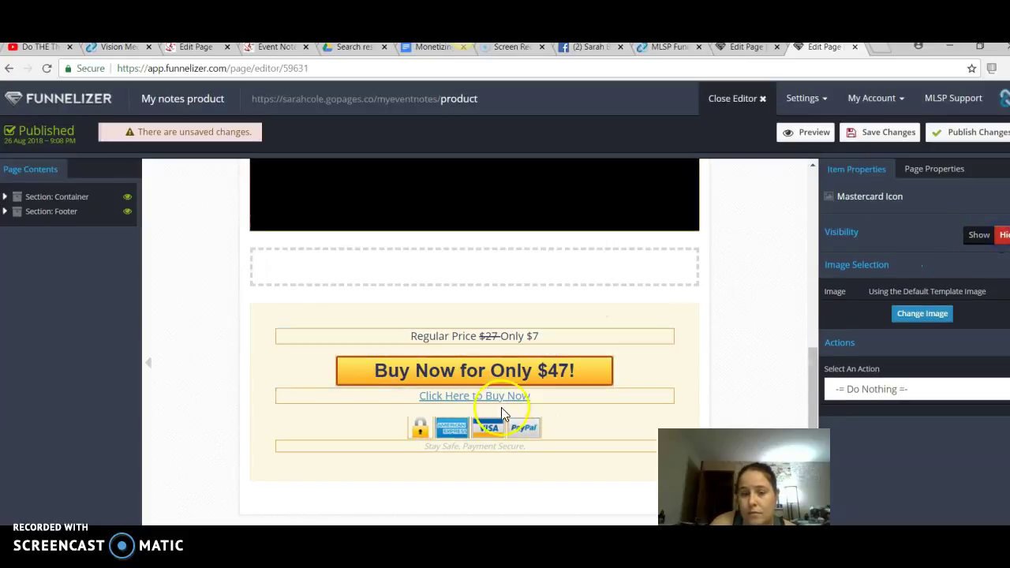
left_click(488, 430)
left_click(999, 235)
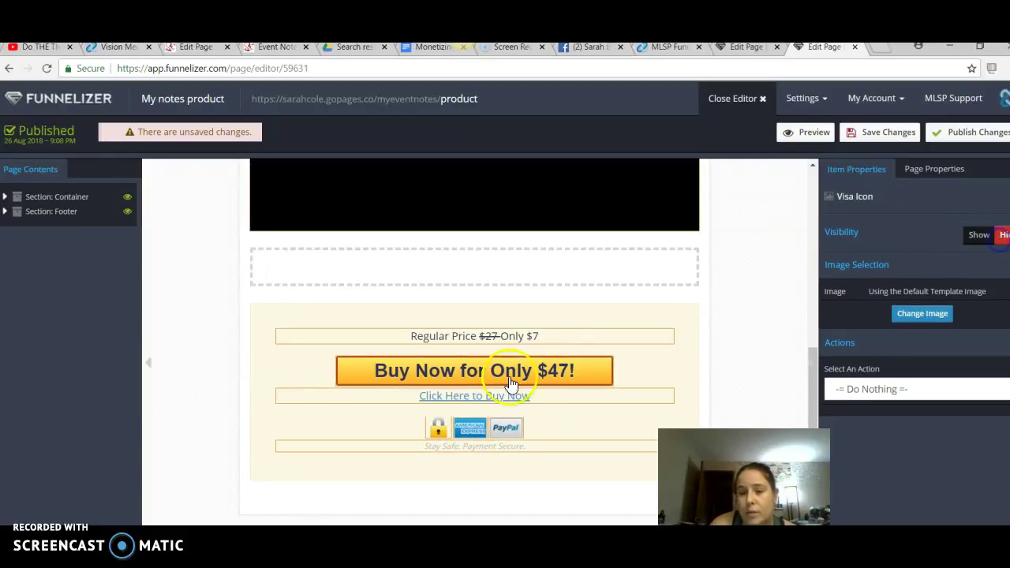
left_click(460, 433)
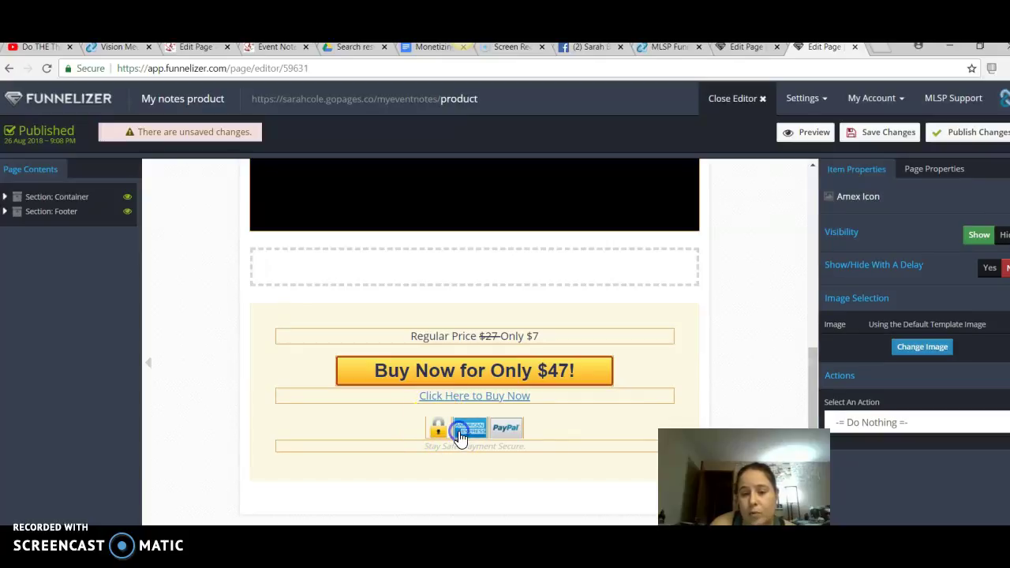
left_click(1000, 235)
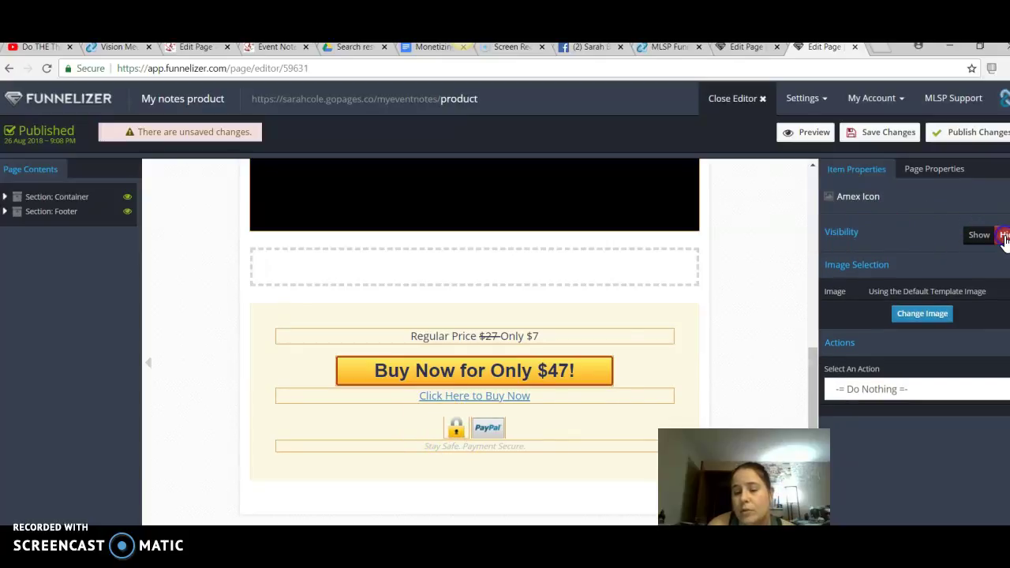
Check the available actions for the "Click Here to Buy Now" text link without changing its action, and save the page
left_click(535, 405)
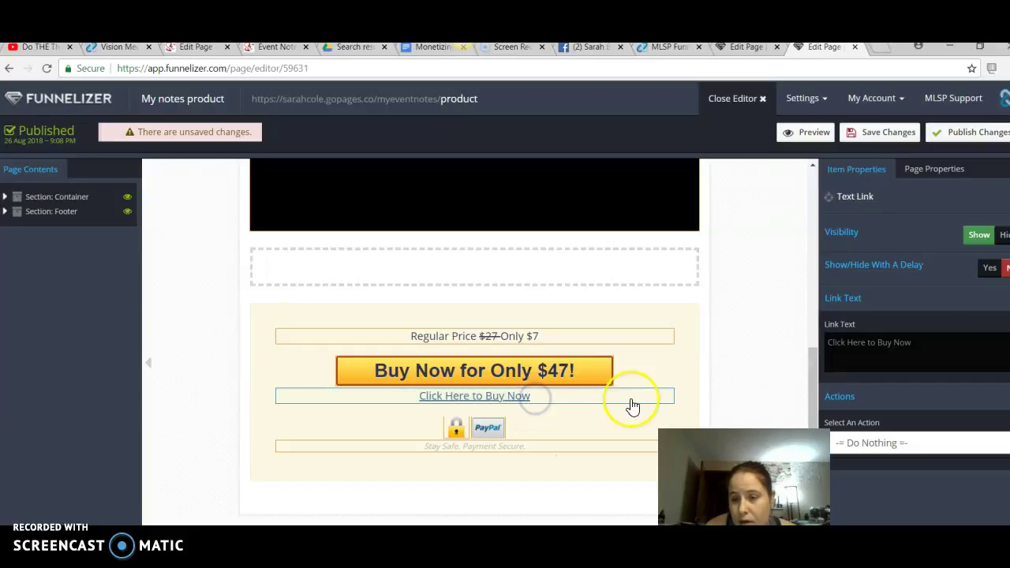
right_click(941, 447)
left_click(903, 446)
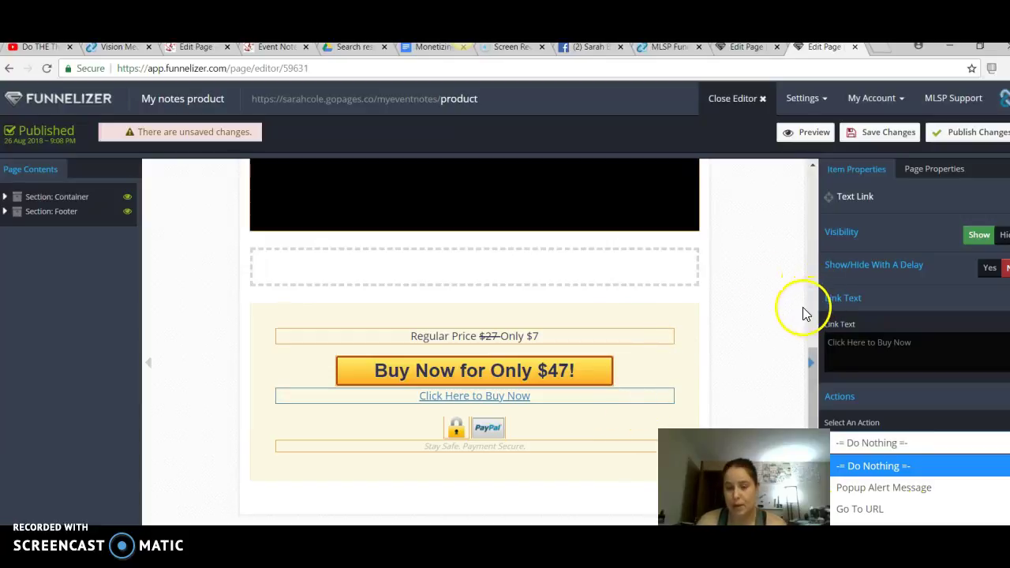
left_click(753, 305)
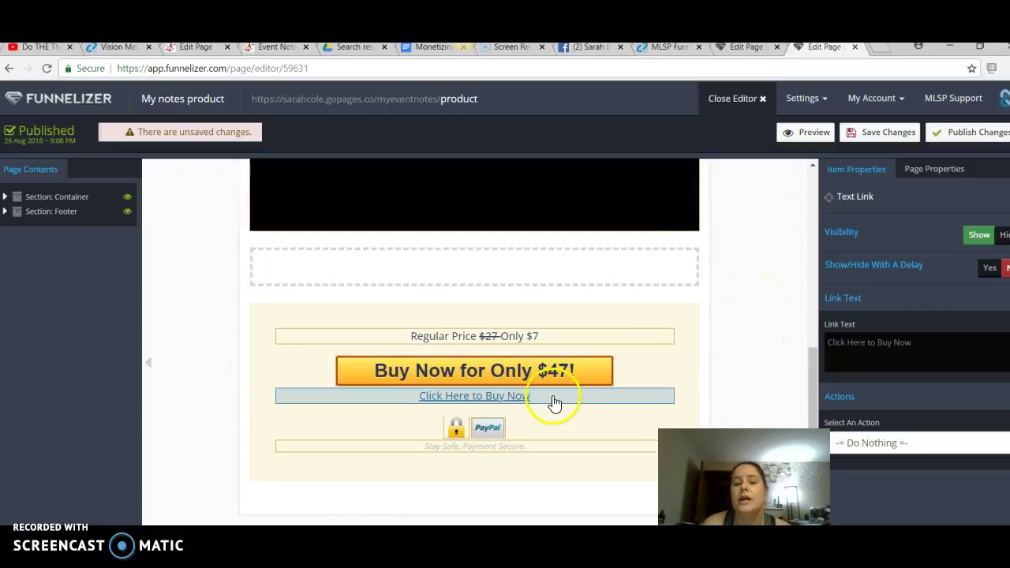
left_click(880, 132)
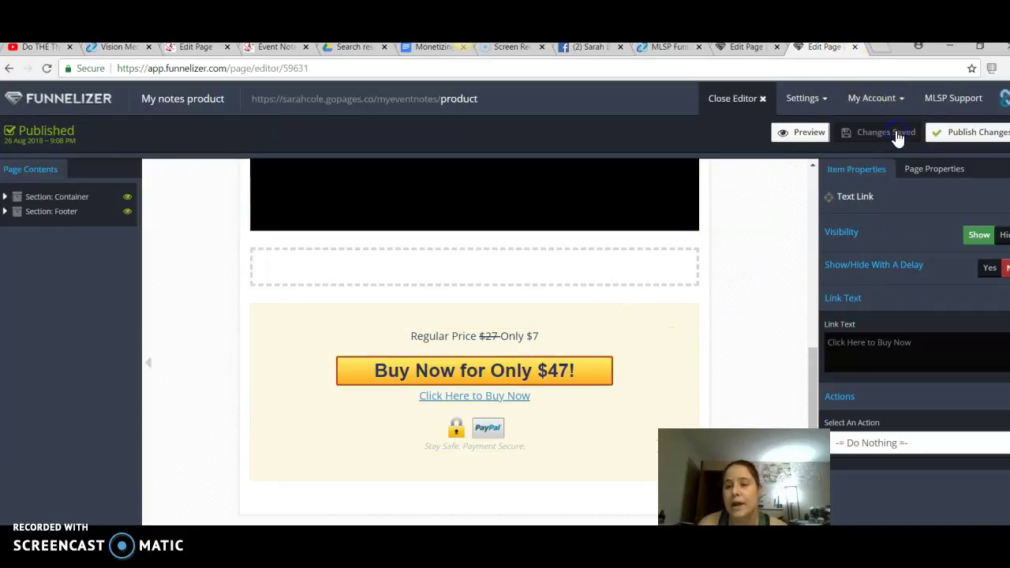
Review the product page's layout from the buy section up to the headline and the video area
left_click_drag(816, 360, 812, 259)
left_click(790, 291)
left_click(713, 302)
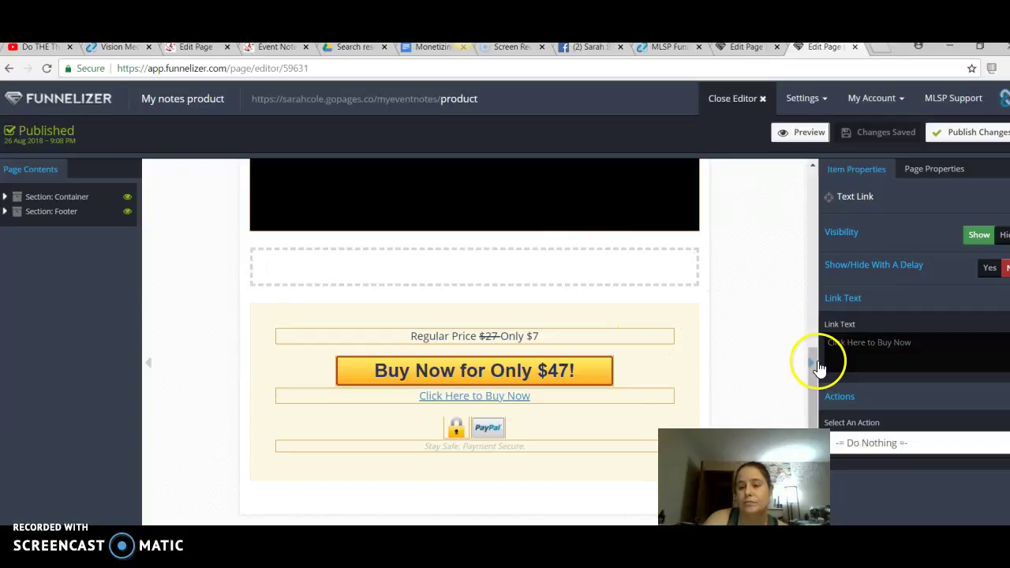
left_click_drag(816, 361, 792, 299)
scroll(791, 300, "up", 5)
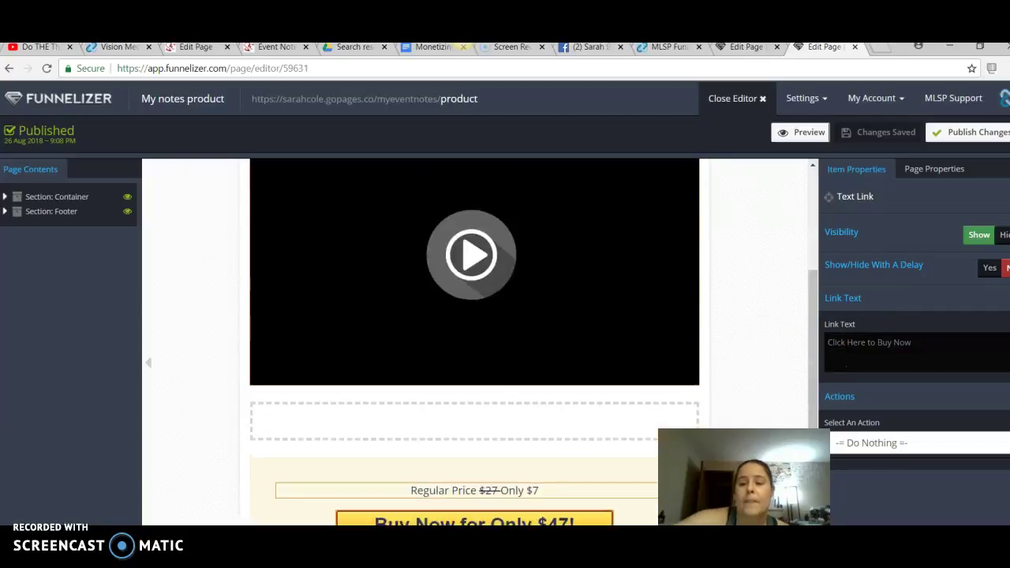
scroll(474, 339, "down", 1)
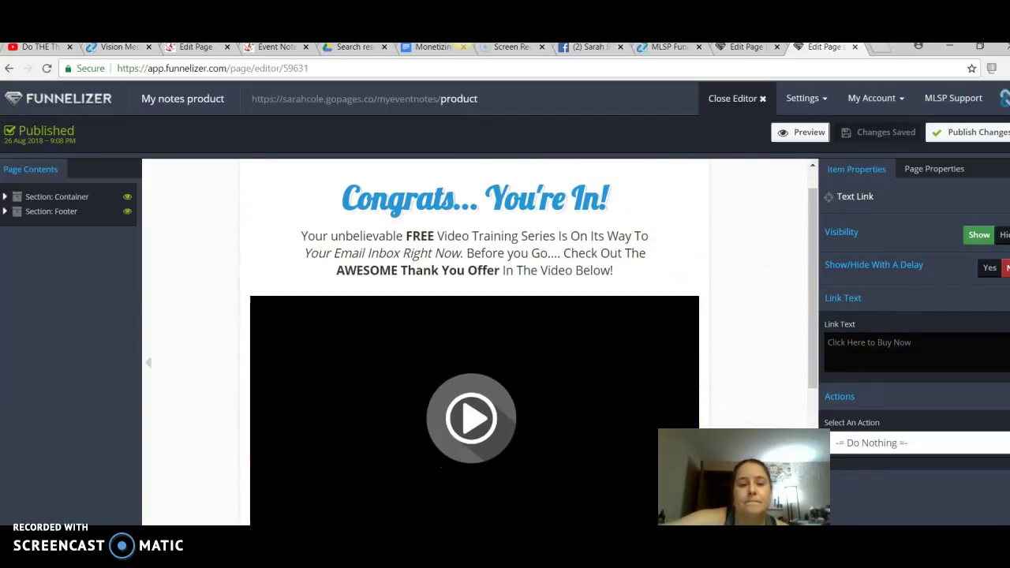
scroll(474, 339, "down", 1)
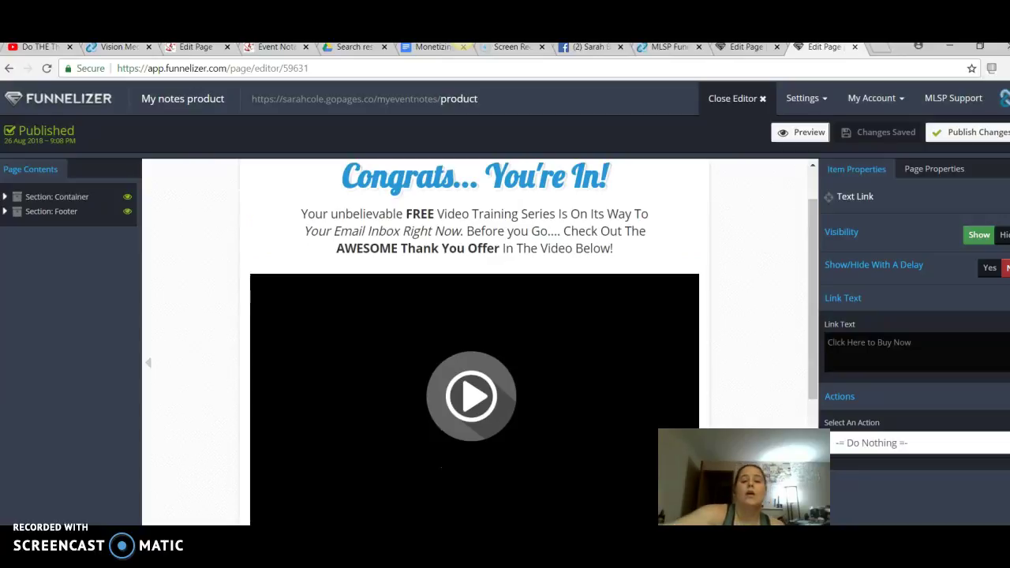
scroll(775, 307, "down", 3)
scroll(775, 307, "up", 2)
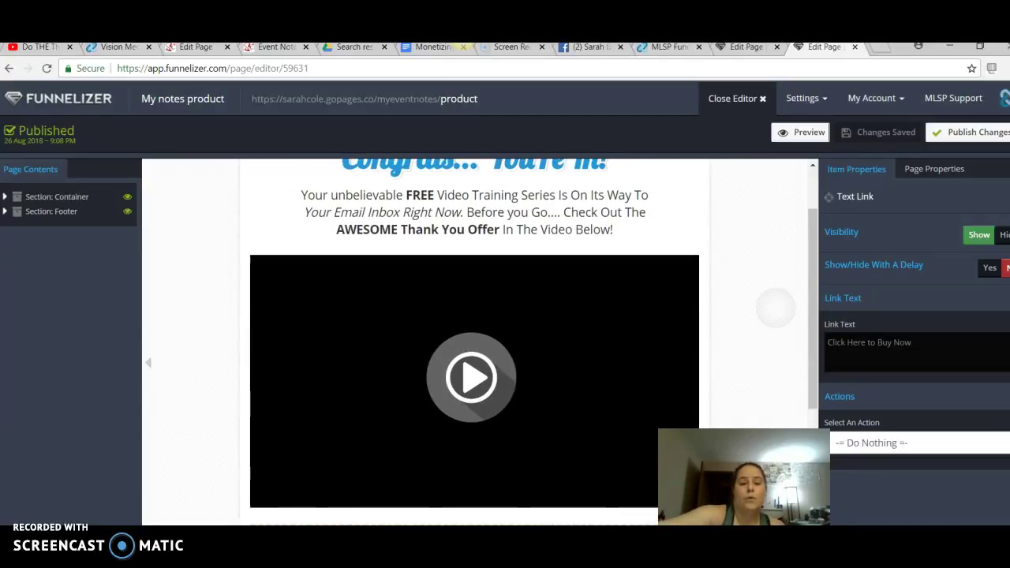
scroll(775, 307, "down", 1)
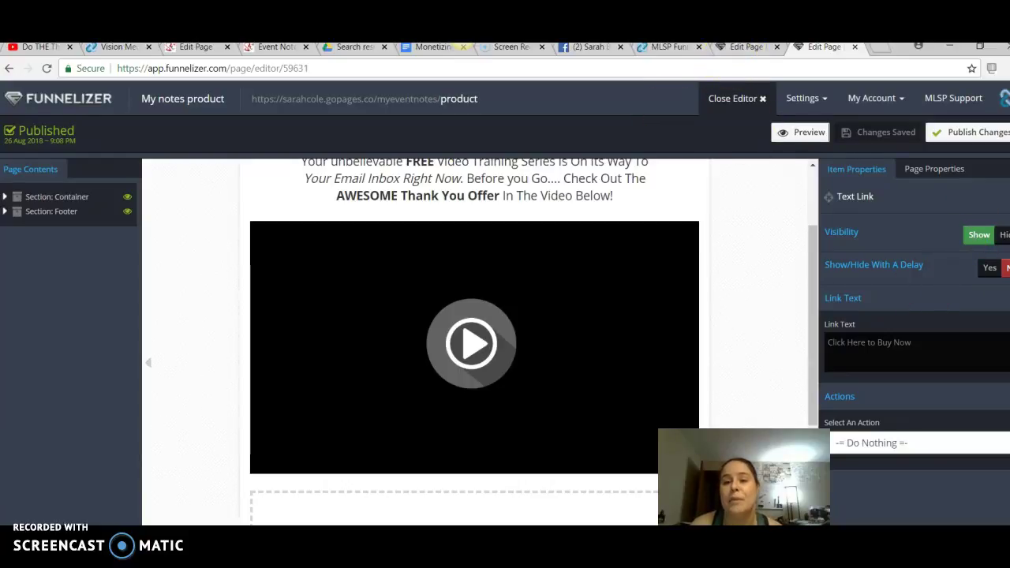
On the Optin page, insert "CLICK BELOW TO LEARN" before "HOW TO MONETIZE YOUR LTD2018 NOTES!" in the sub headline
left_click(734, 48)
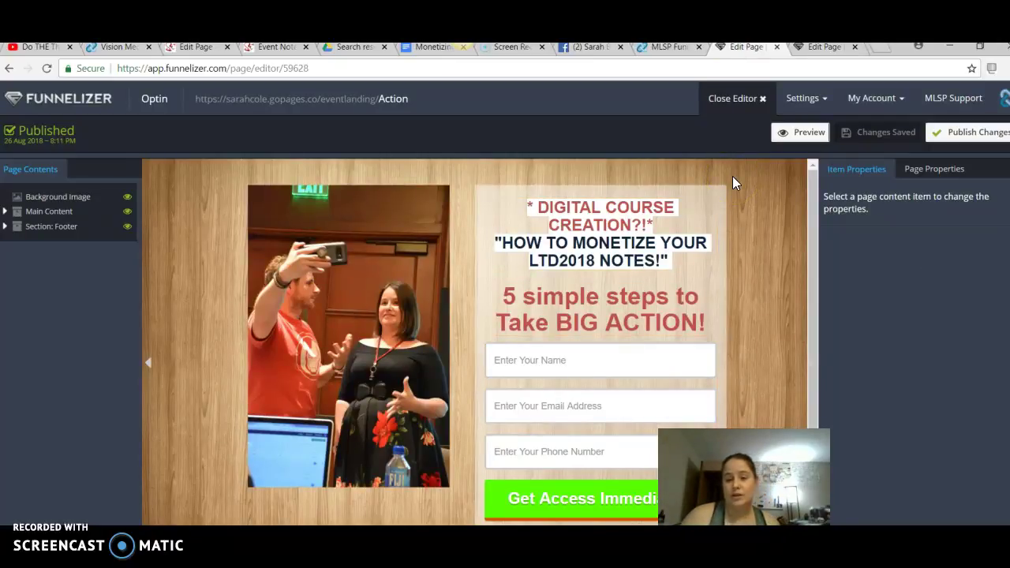
left_click(661, 260)
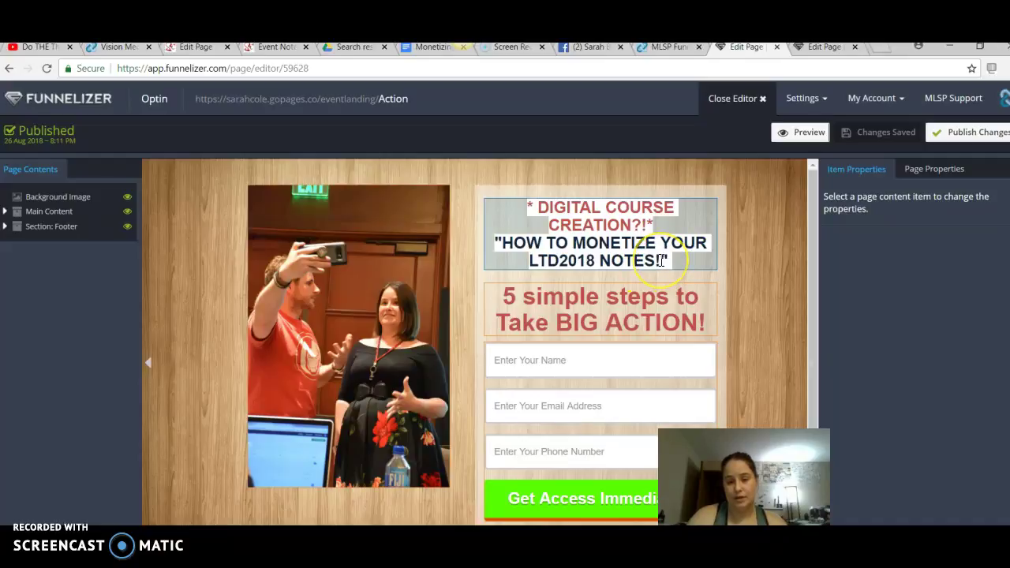
left_click(563, 244)
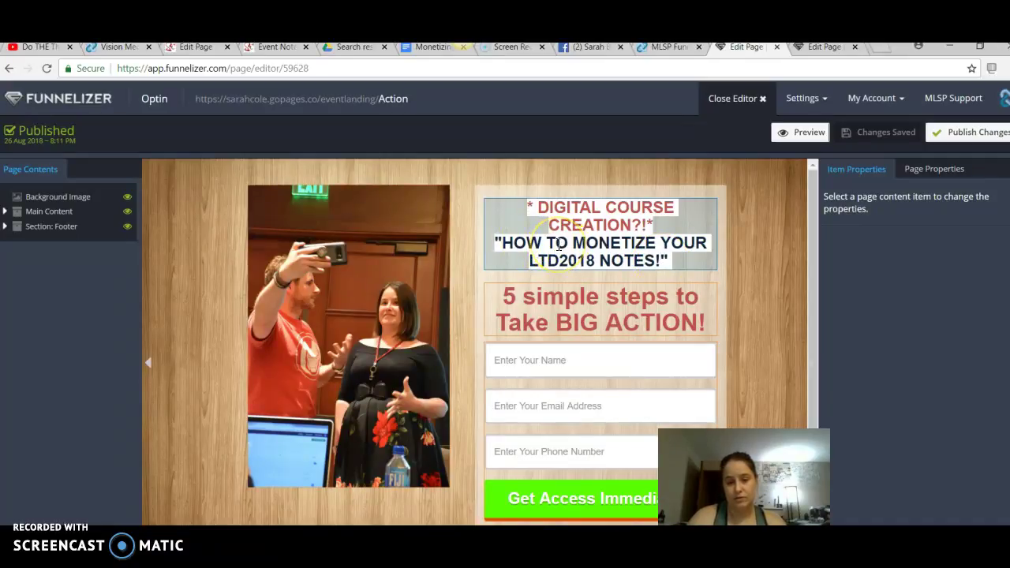
left_click(505, 242)
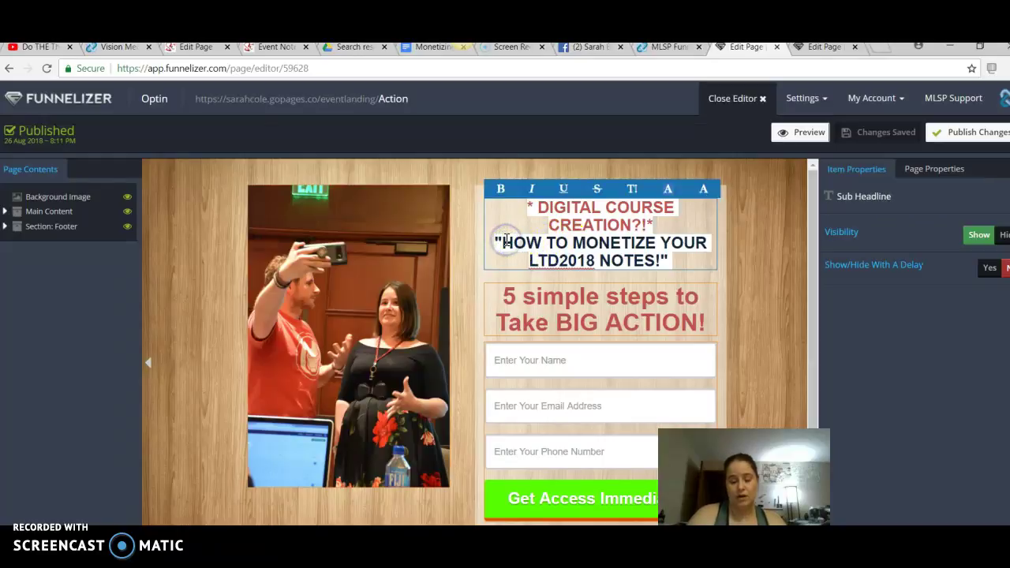
type("CLICK TO LEAN")
key("BackSpace")
type("RN \"")
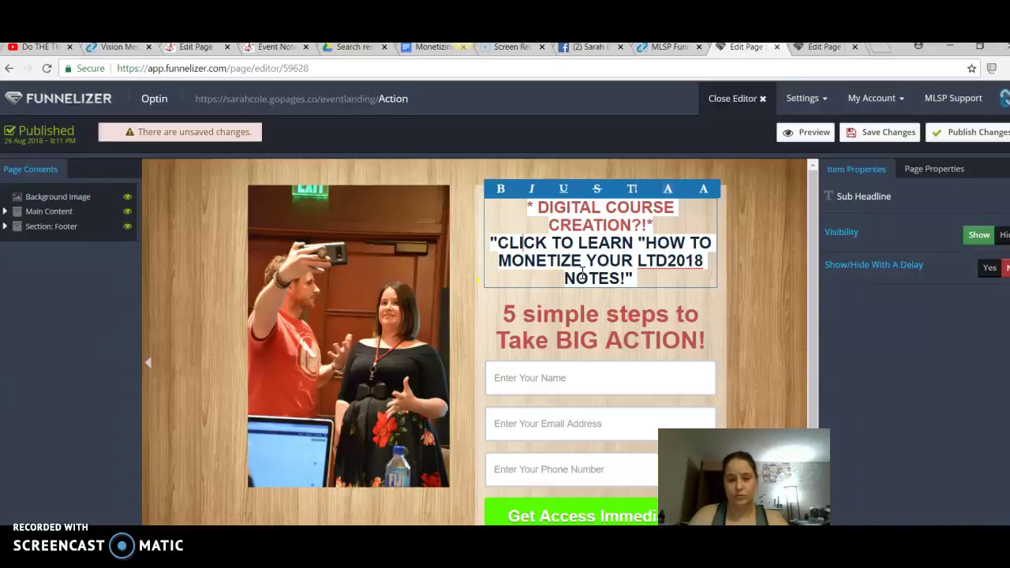
key("BackSpace")
left_click(550, 238)
type("BELOW")
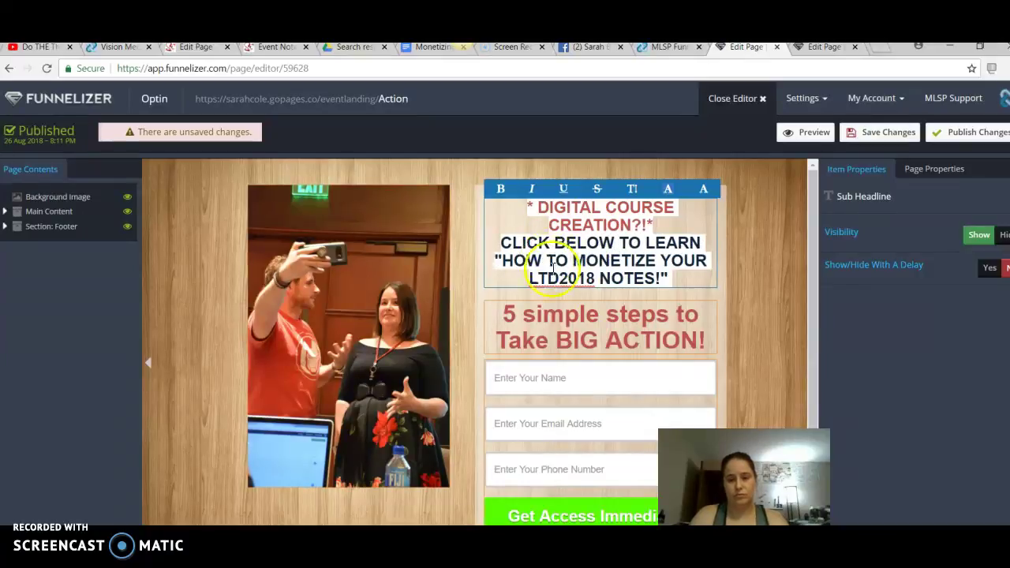
Color the word "BELOW" in the sub headline light green
left_click(619, 235)
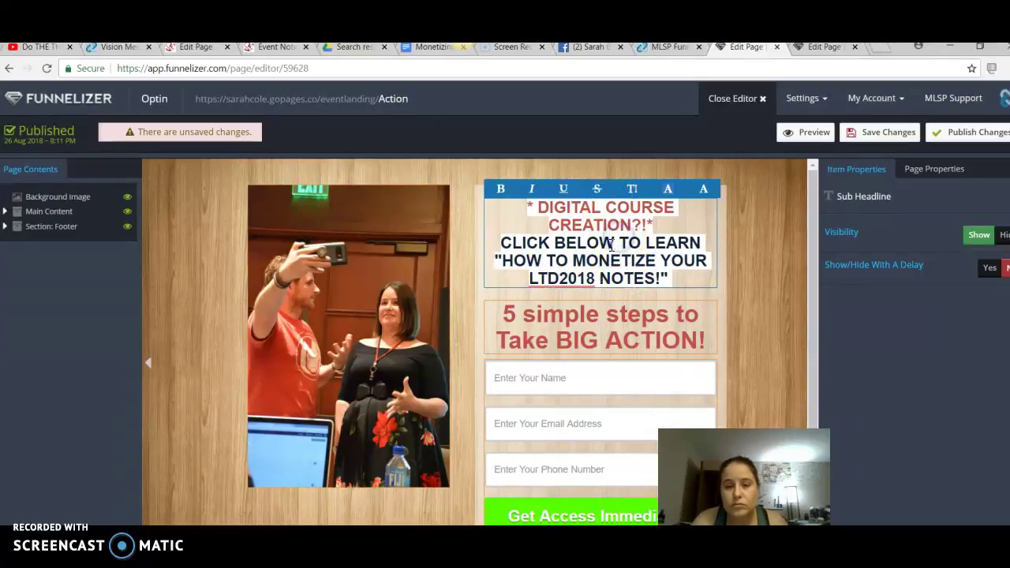
left_click_drag(615, 243, 559, 243)
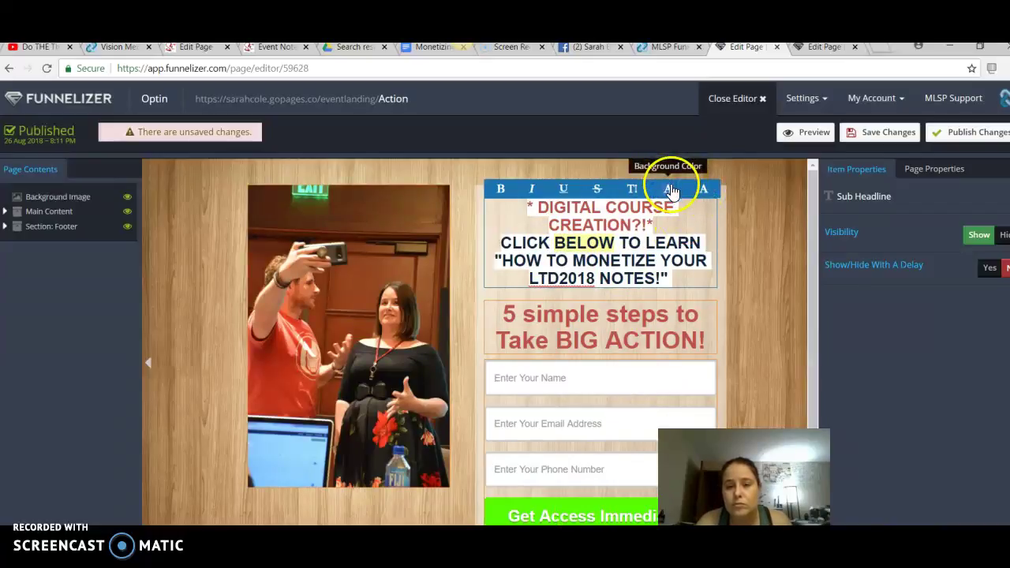
left_click(702, 190)
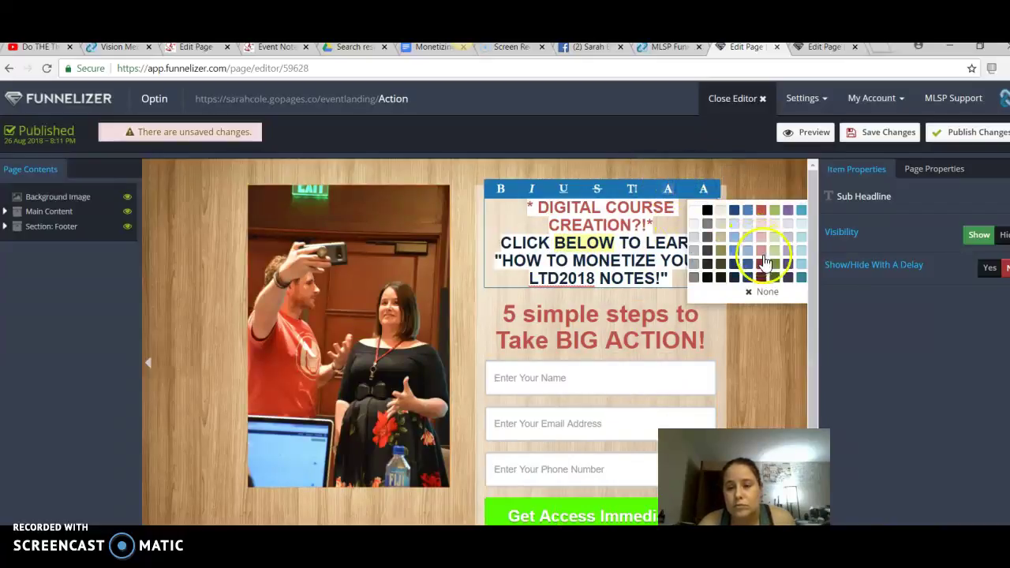
left_click(775, 210)
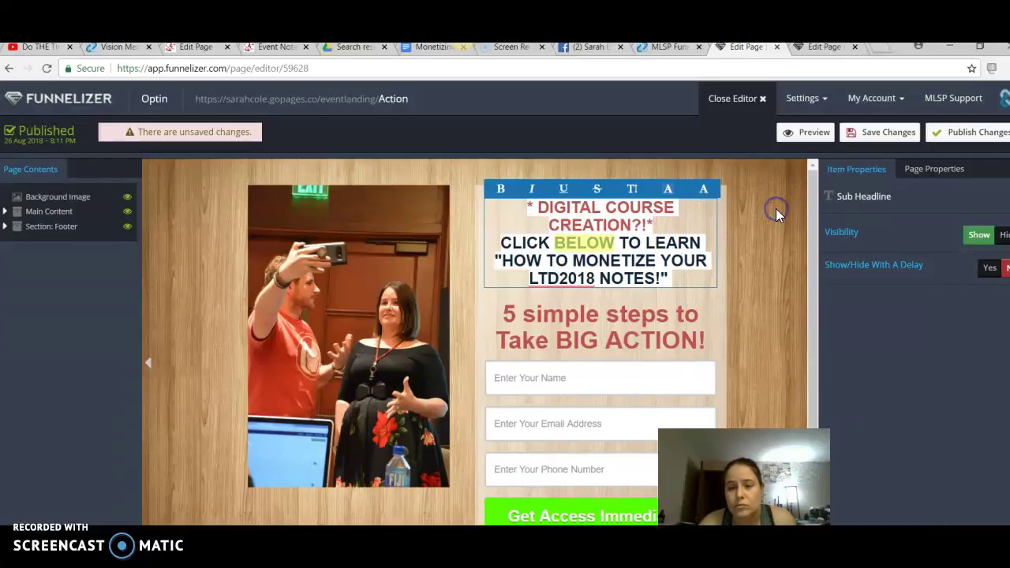
left_click(529, 225)
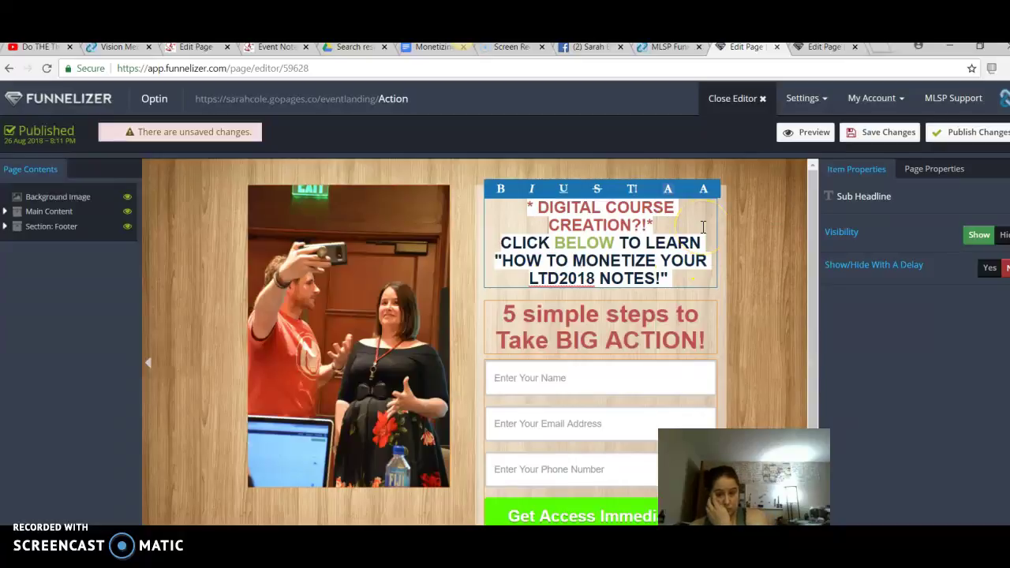
Color the word "MONETIZE" in the sub headline dark green
left_click(601, 256)
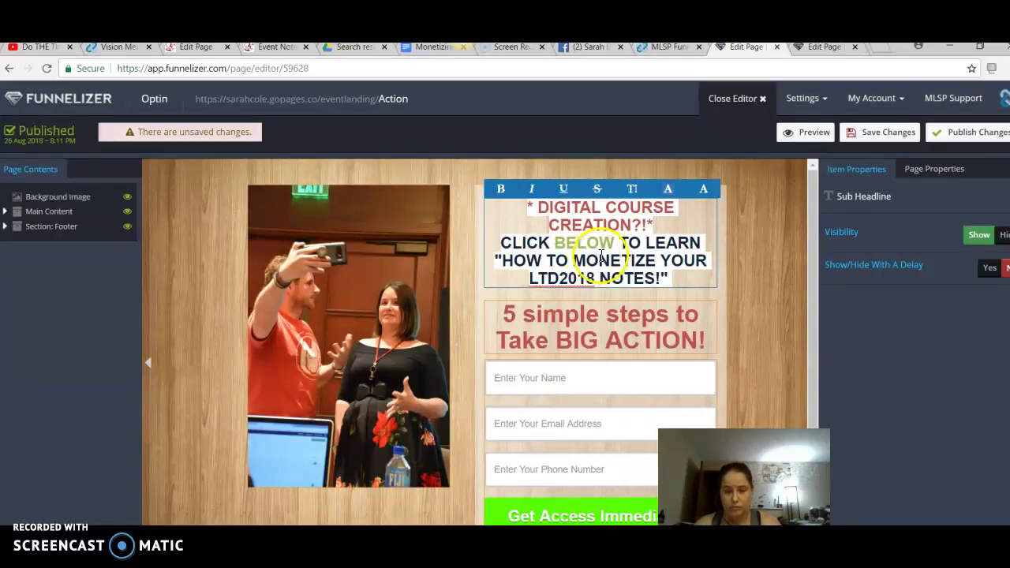
left_click(600, 260)
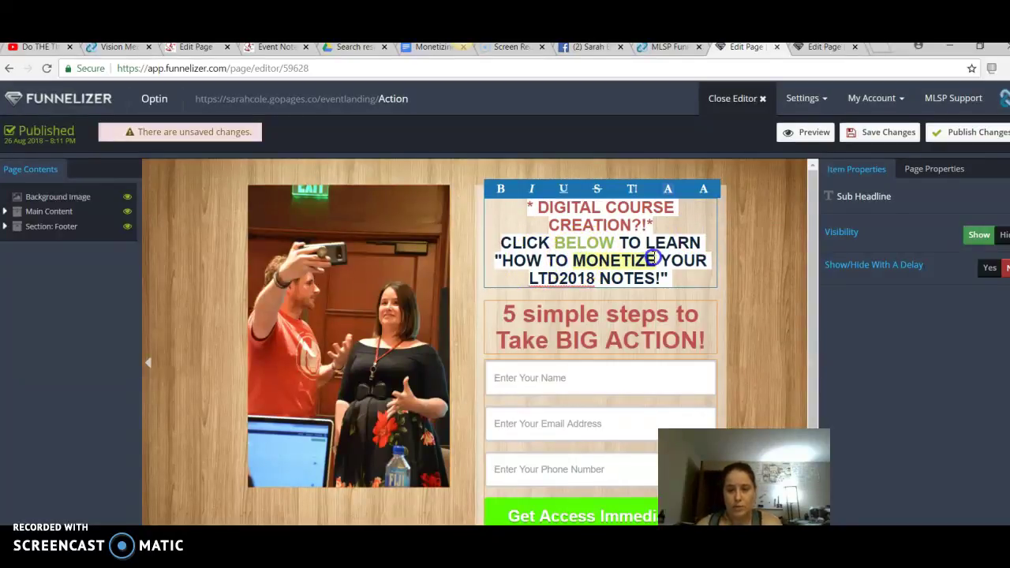
left_click(668, 190)
left_click(704, 191)
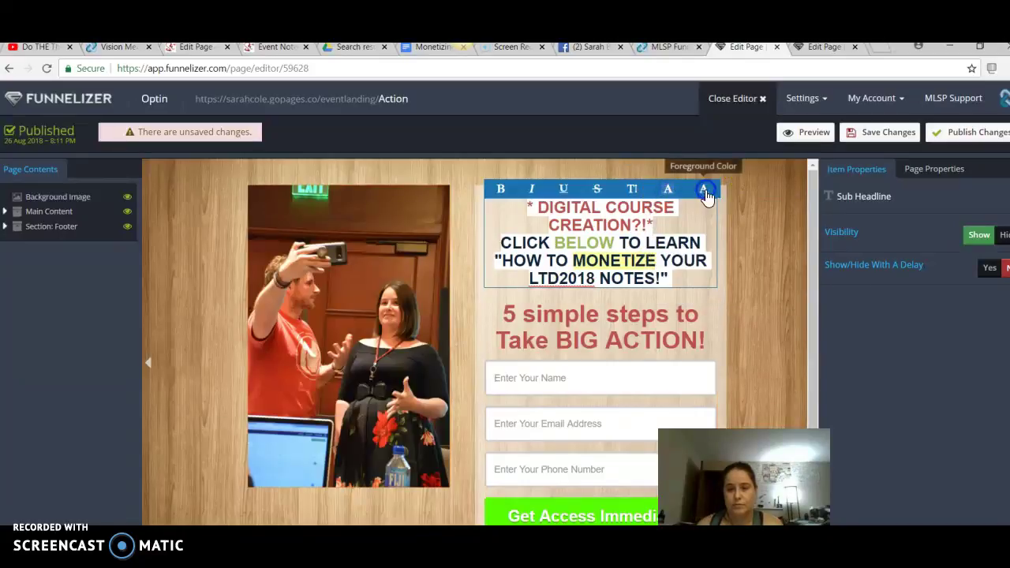
left_click(703, 191)
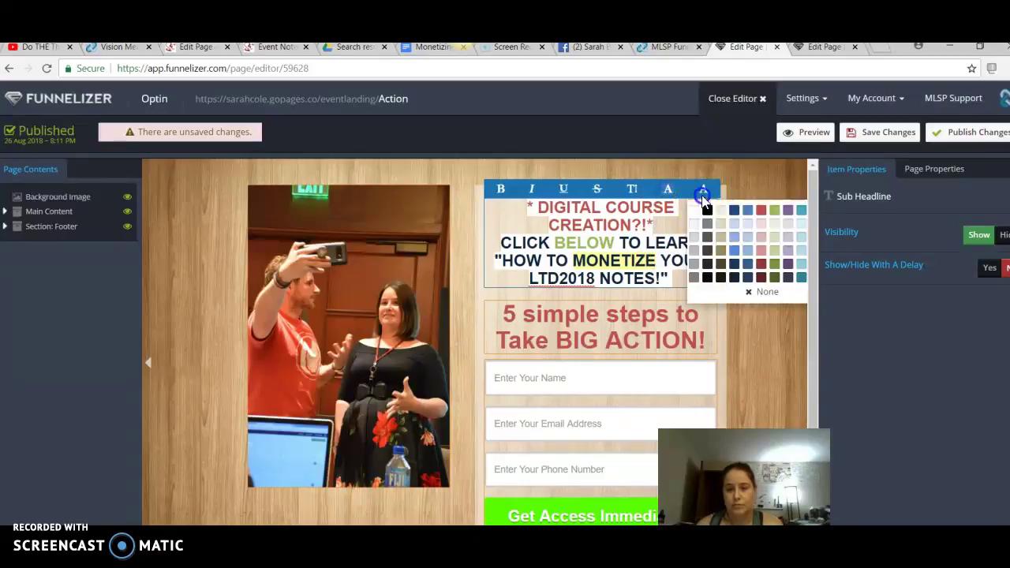
left_click(777, 267)
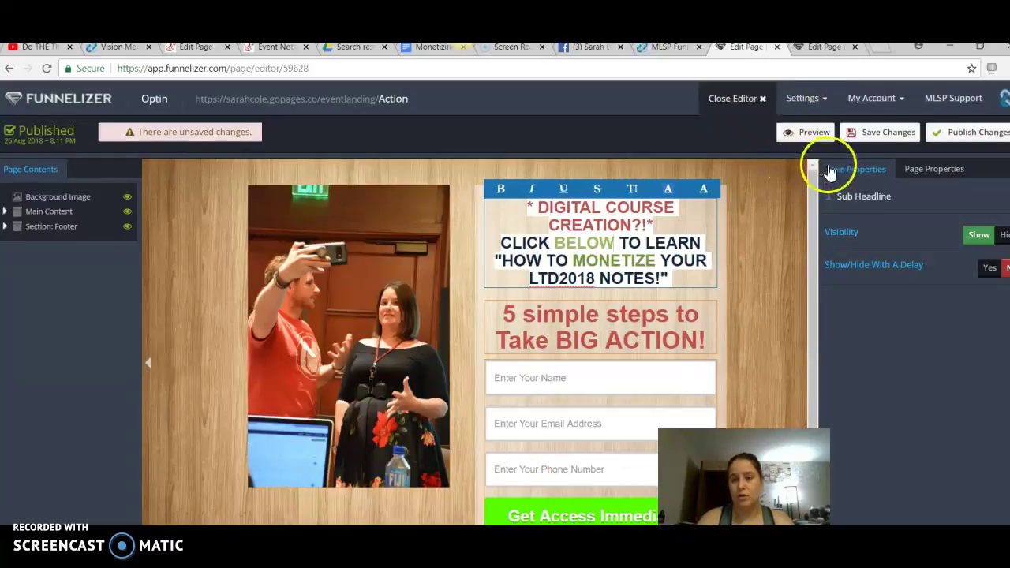
Save the Optin page and return to the headline area of the My notes product page
left_click(944, 138)
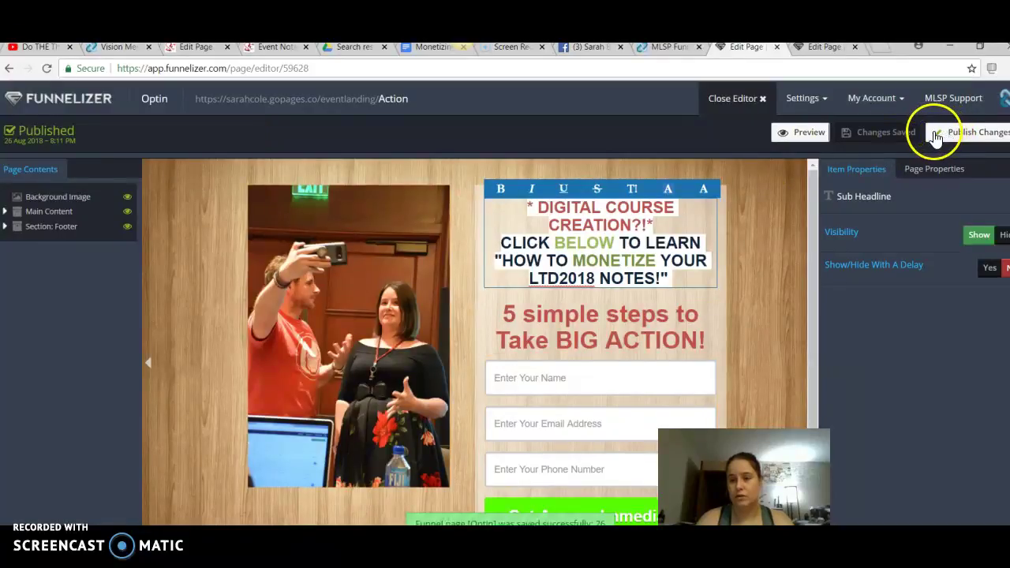
left_click(806, 48)
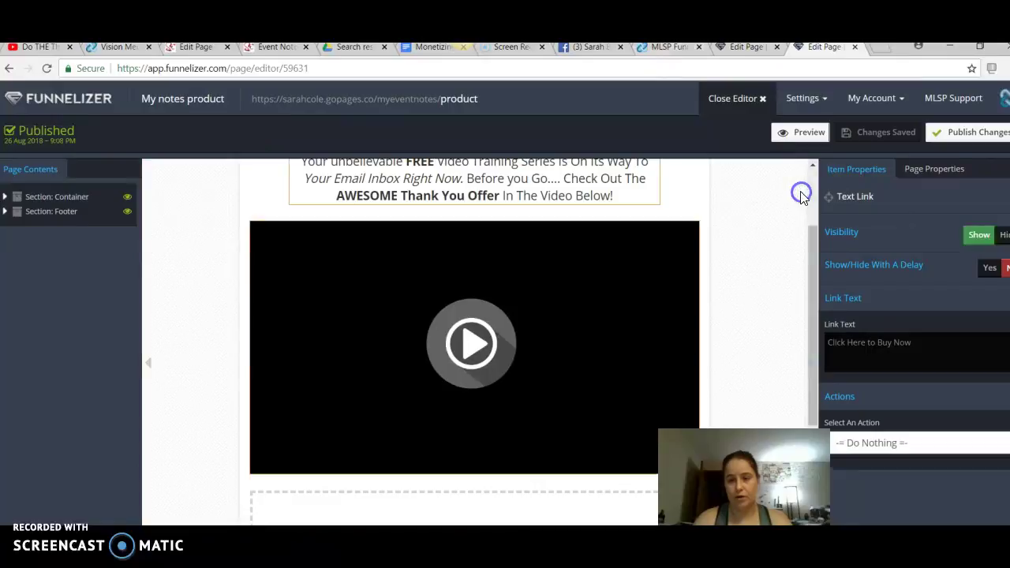
scroll(800, 191, "up", 2)
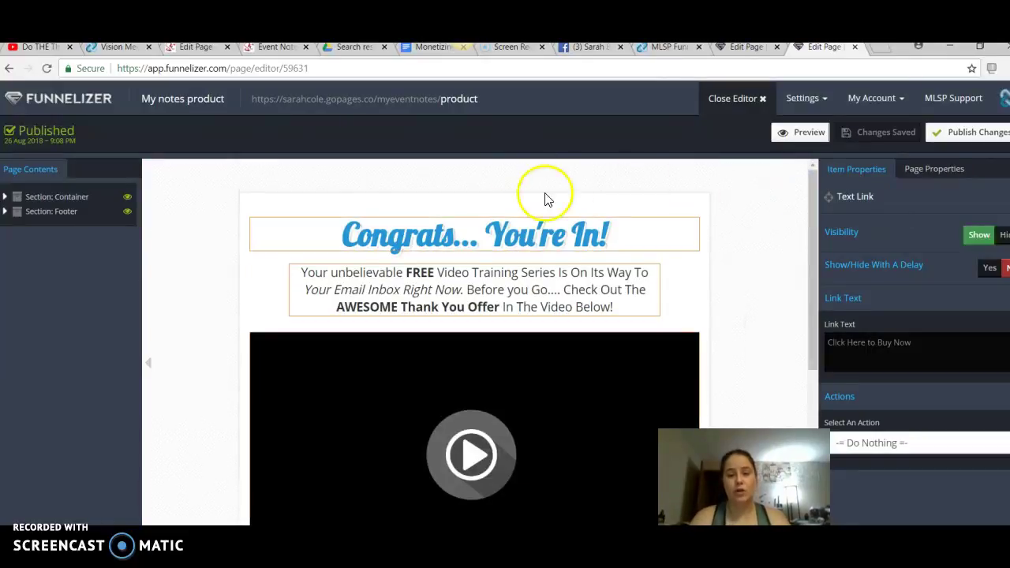
Color the headline "Congrats... You're In!" green, checking the Optin page's sub headline colors for reference
left_click(611, 234)
left_click_drag(610, 234, 313, 235)
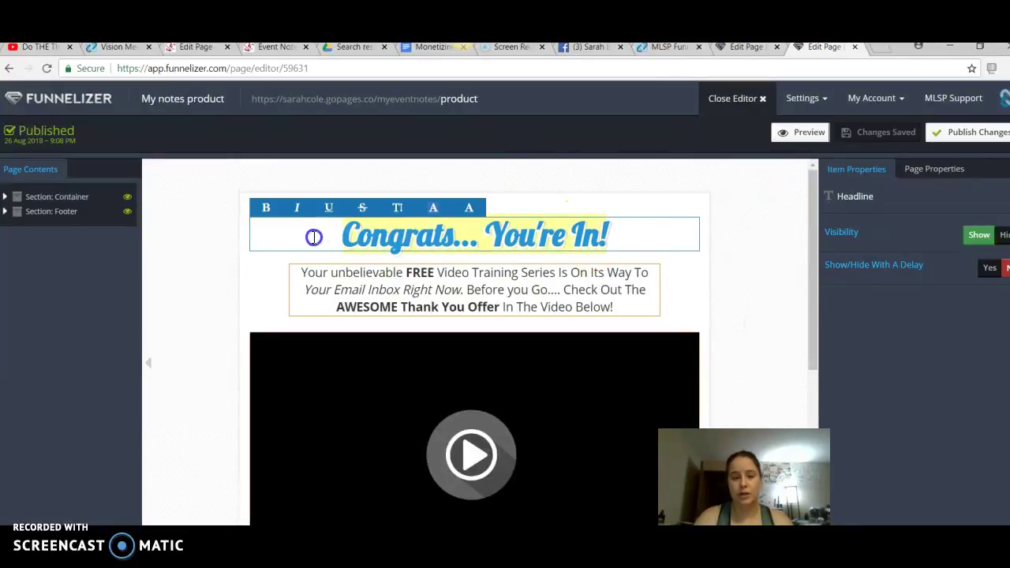
left_click(739, 51)
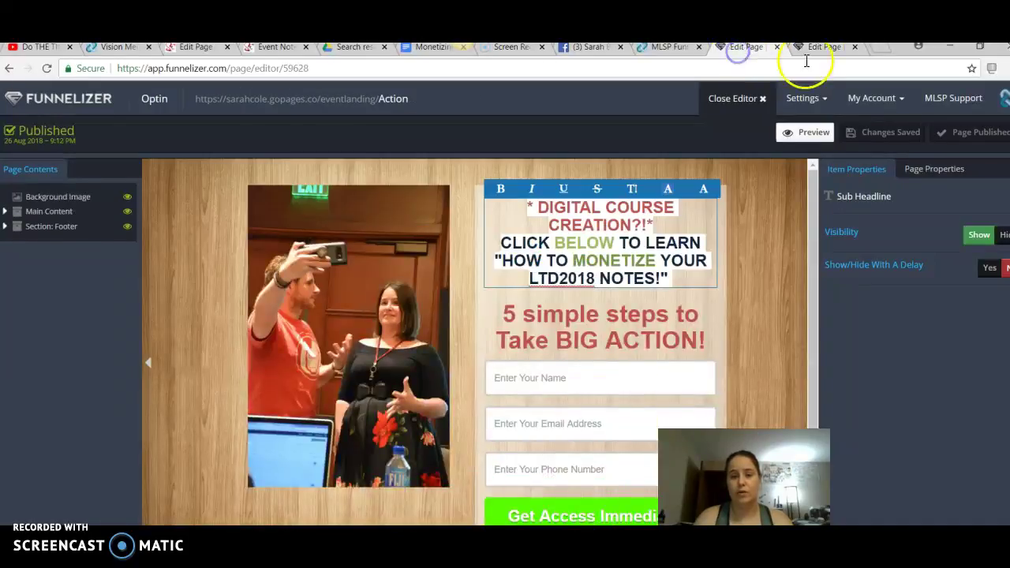
left_click(825, 49)
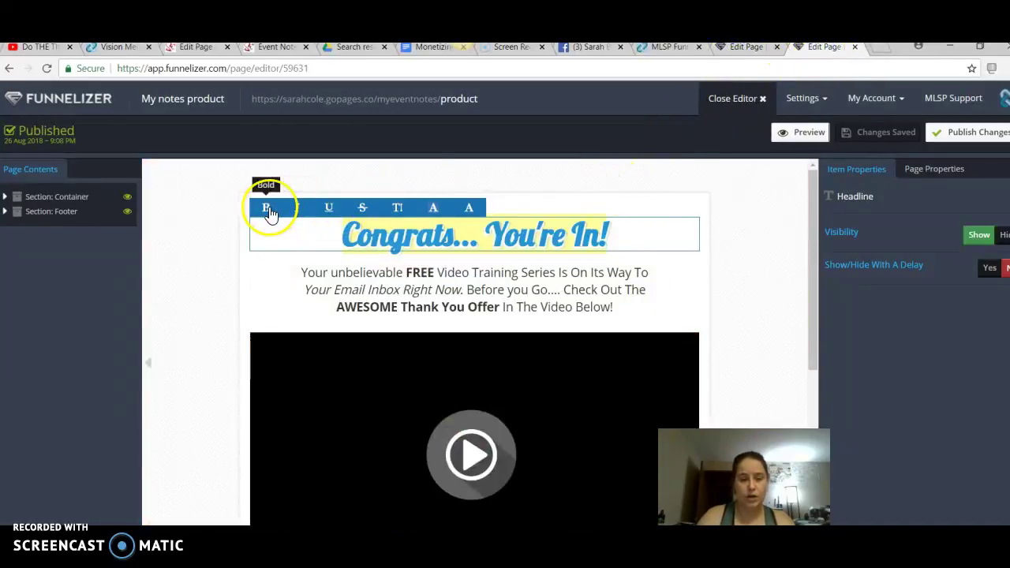
left_click(468, 210)
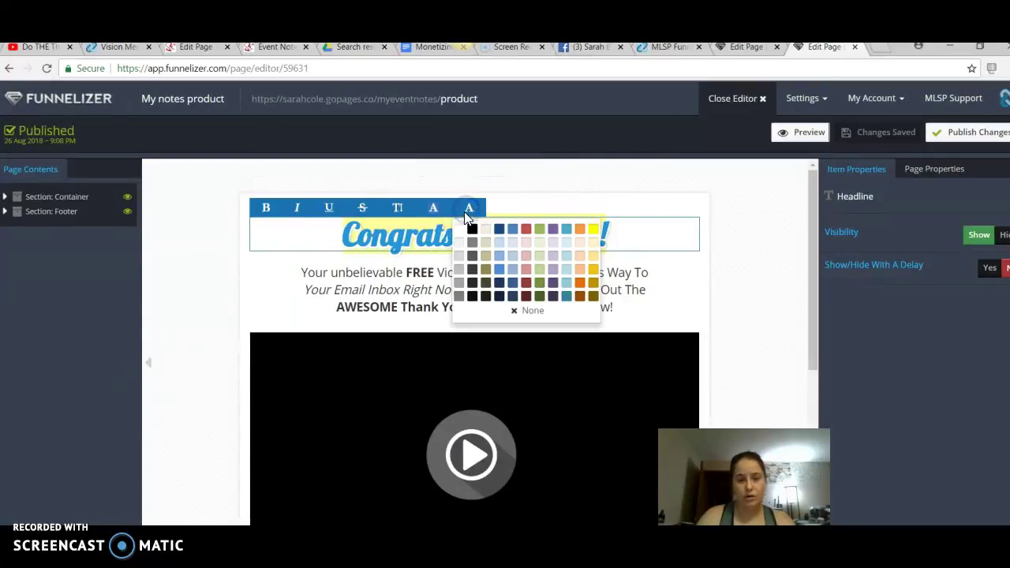
left_click(542, 230)
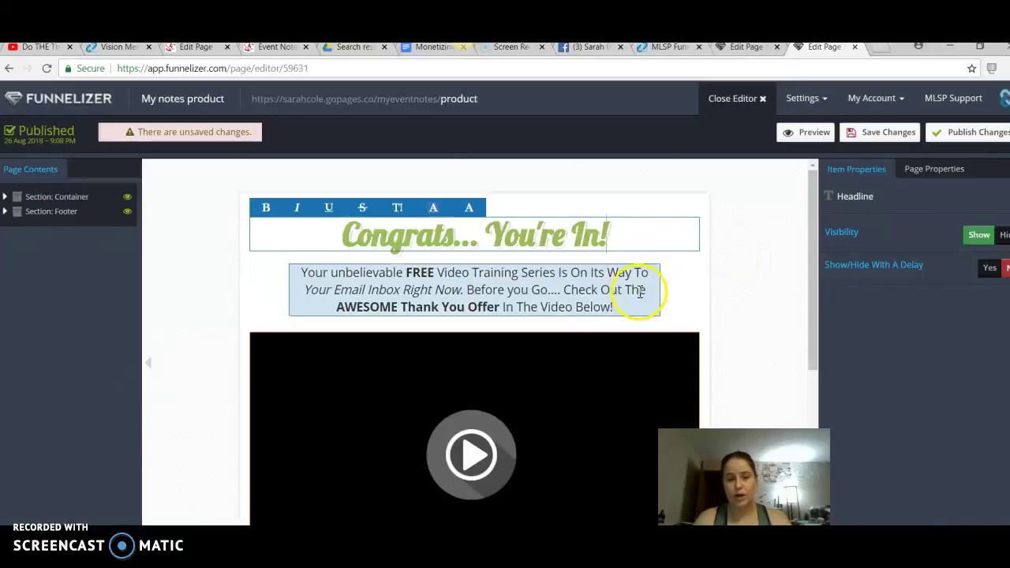
left_click(182, 264)
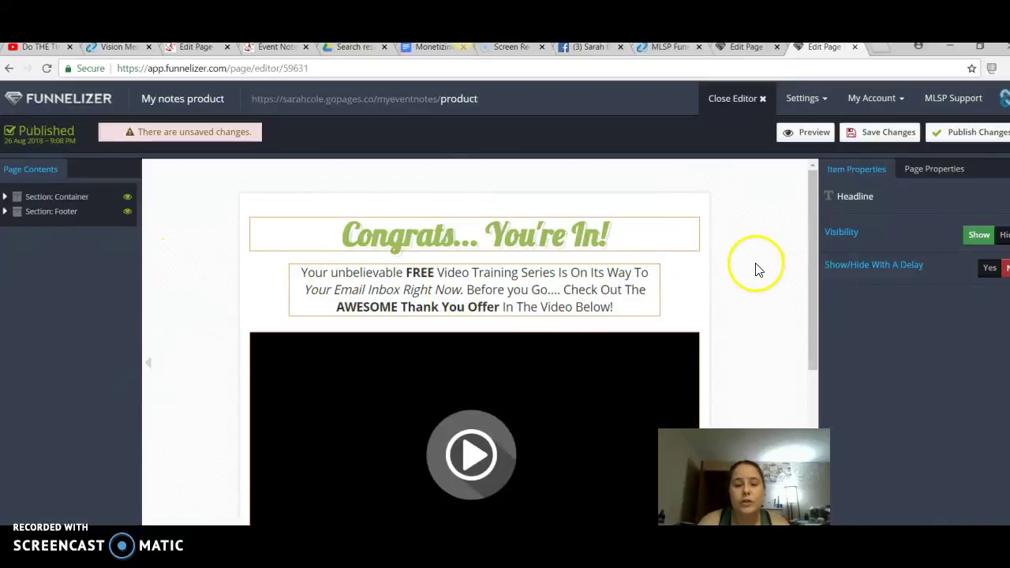
Color "FREE Video Training Series" green in the text below the headline
left_click(405, 274)
left_click_drag(405, 272, 557, 276)
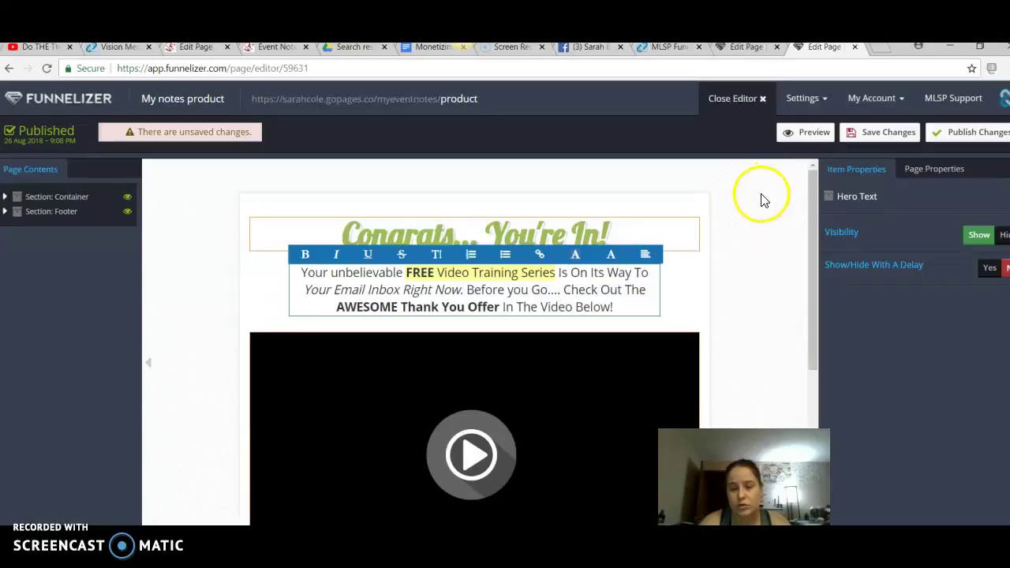
left_click(612, 254)
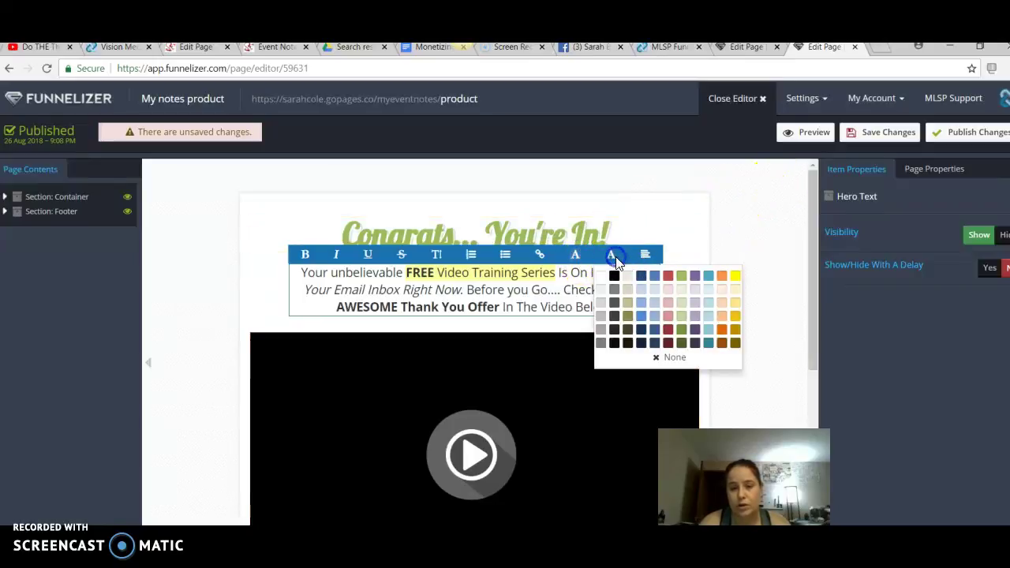
left_click(681, 277)
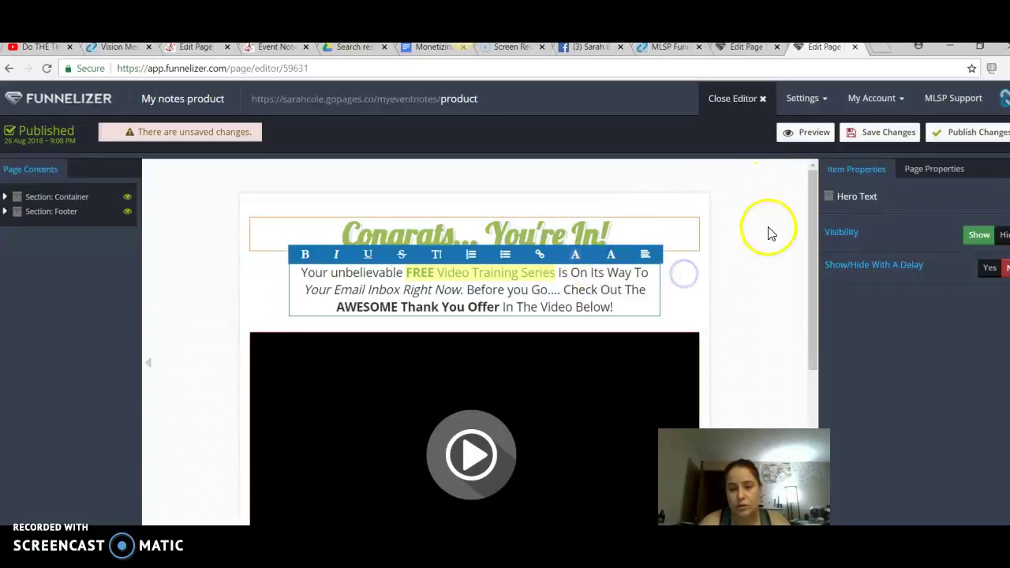
left_click(766, 229)
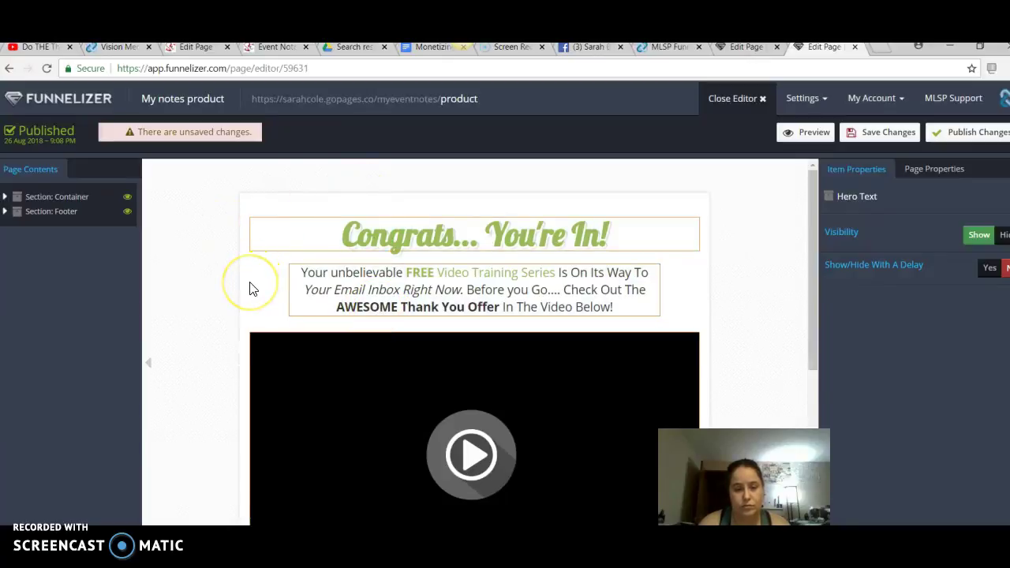
Color the words "Email Inbox" red in the text below the headline
left_click(336, 290)
left_click_drag(333, 290, 400, 288)
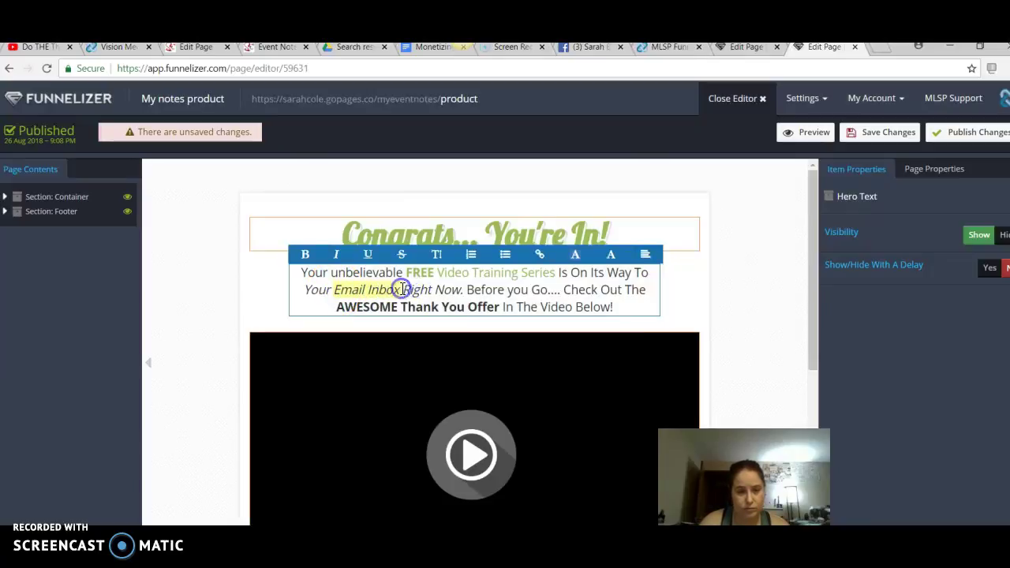
left_click(608, 257)
left_click(667, 274)
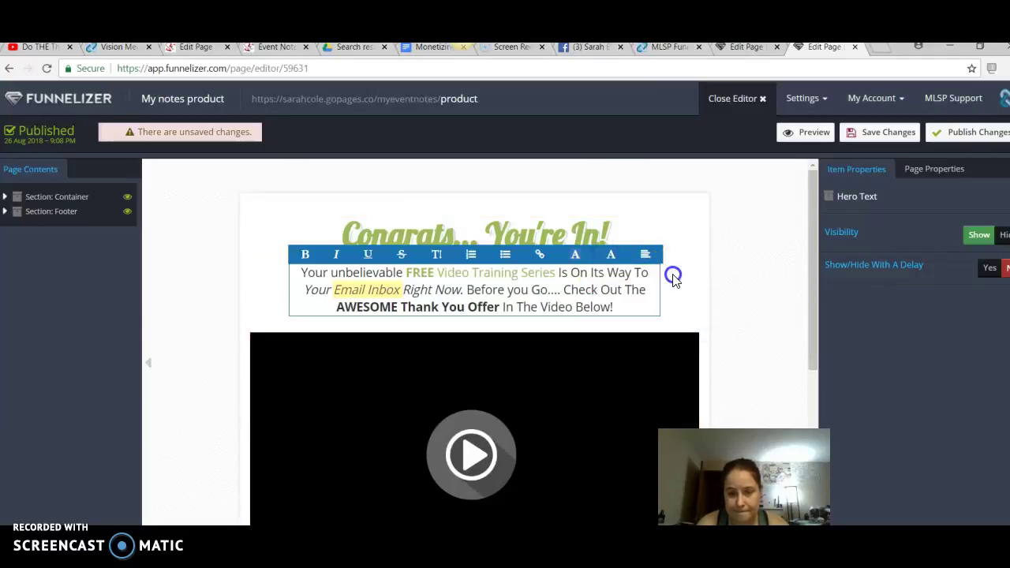
left_click(708, 250)
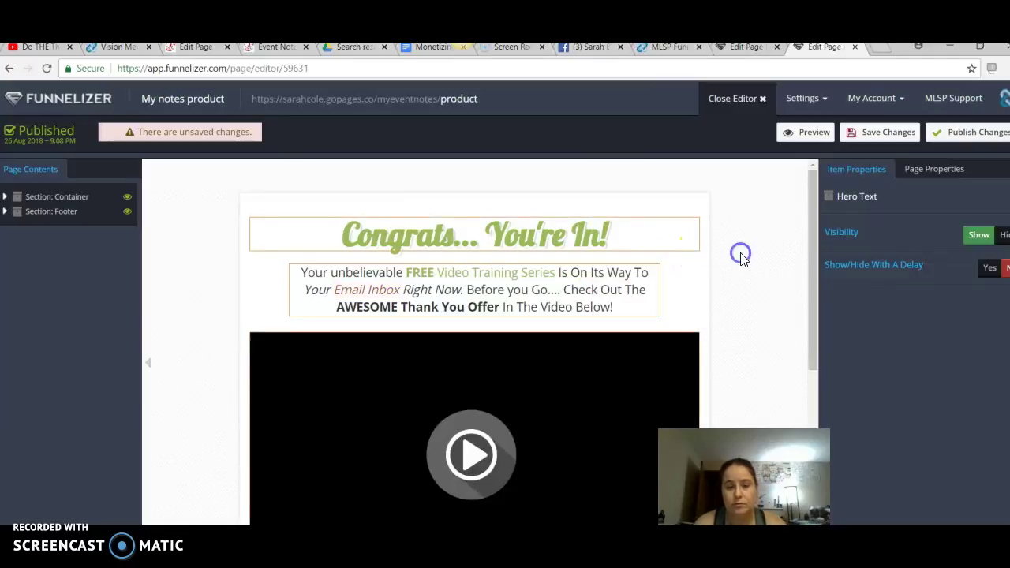
left_click(756, 258)
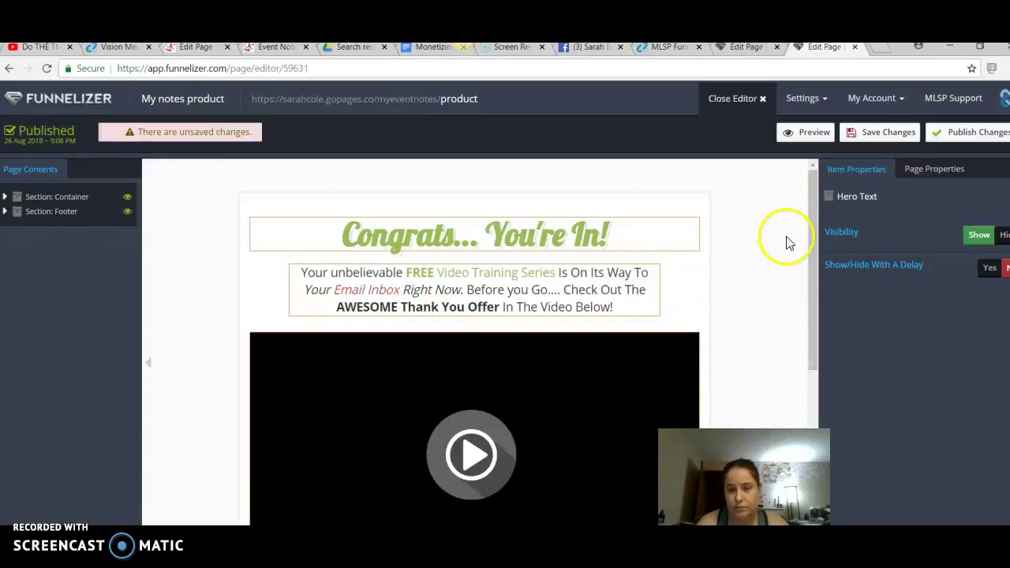
Save and publish the changes to the My notes product page
left_click(812, 279)
left_click(768, 278)
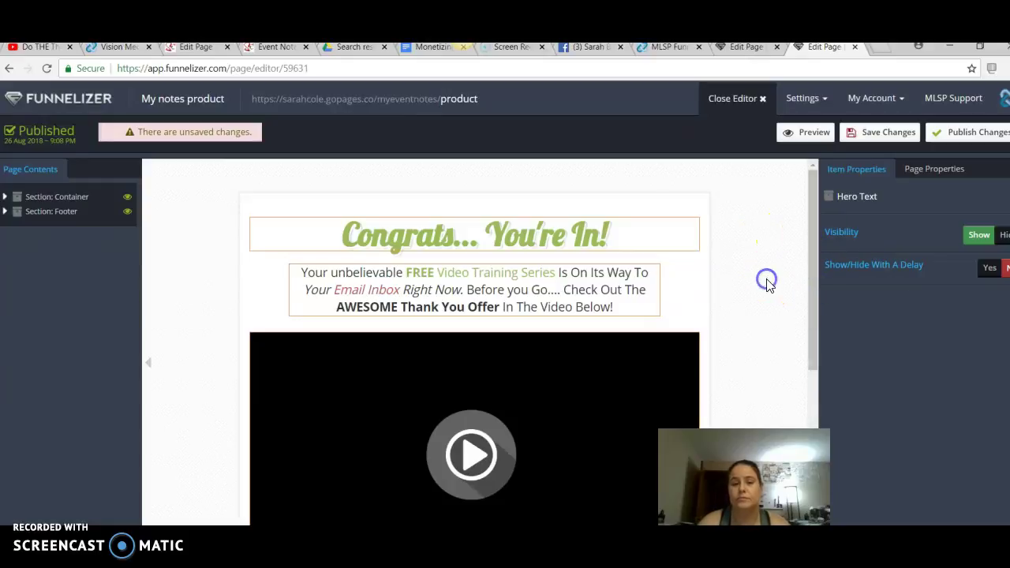
left_click(809, 252)
left_click(880, 130)
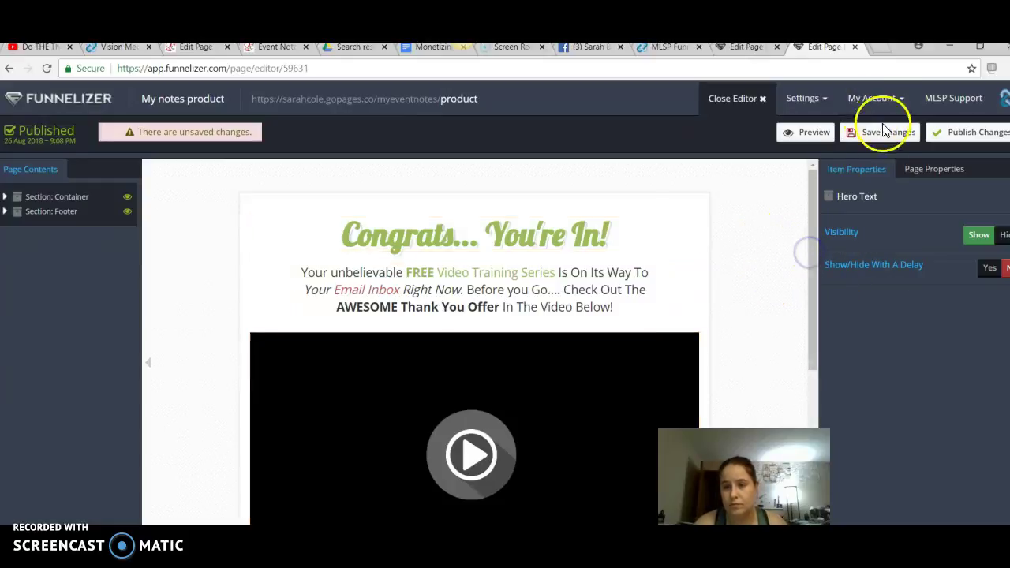
left_click(934, 134)
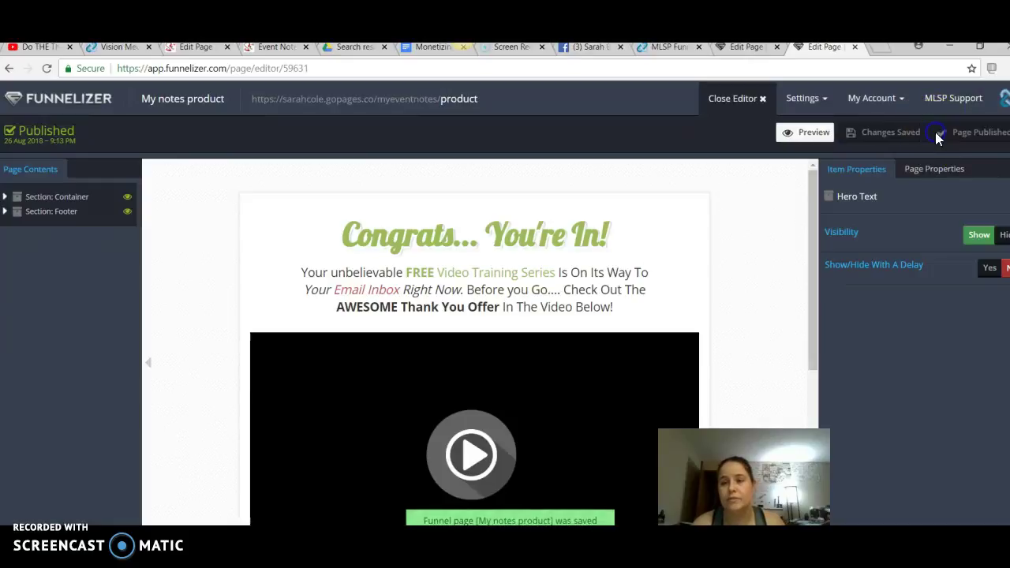